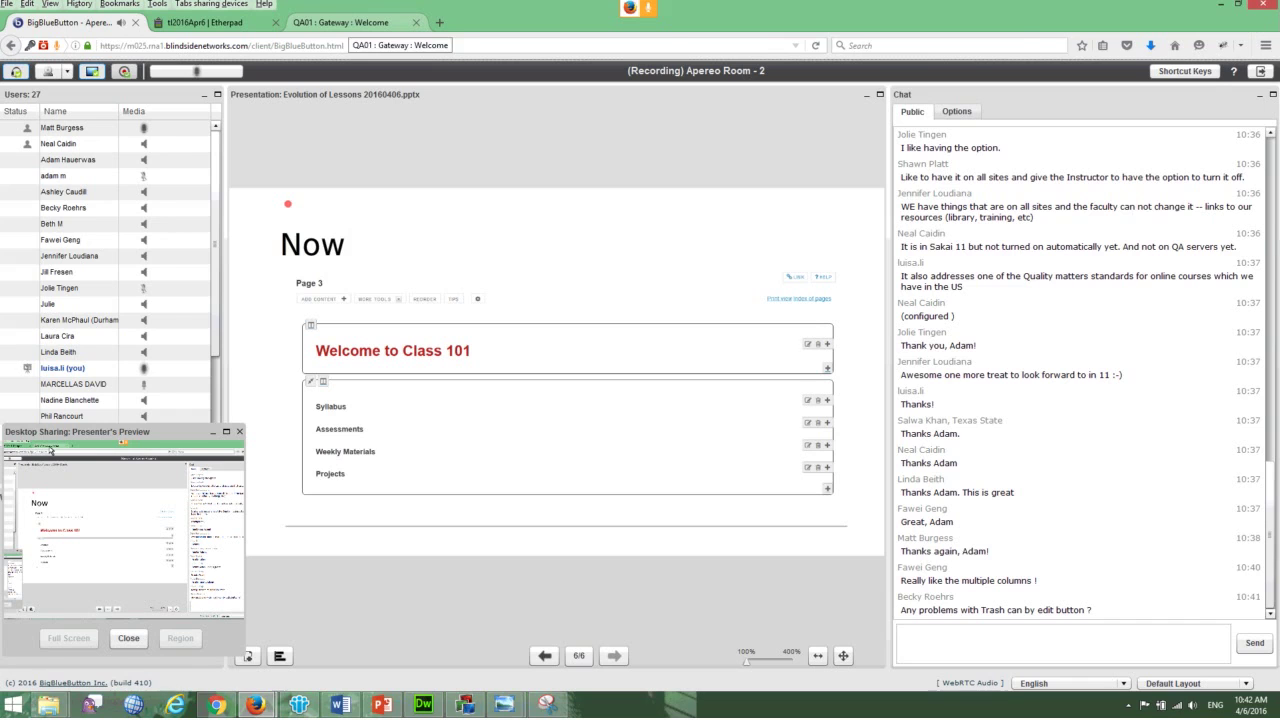
- Switch Firefox to the QA01 : Gateway : Welcome tab with Ctrl+3
key("ctrl+3")
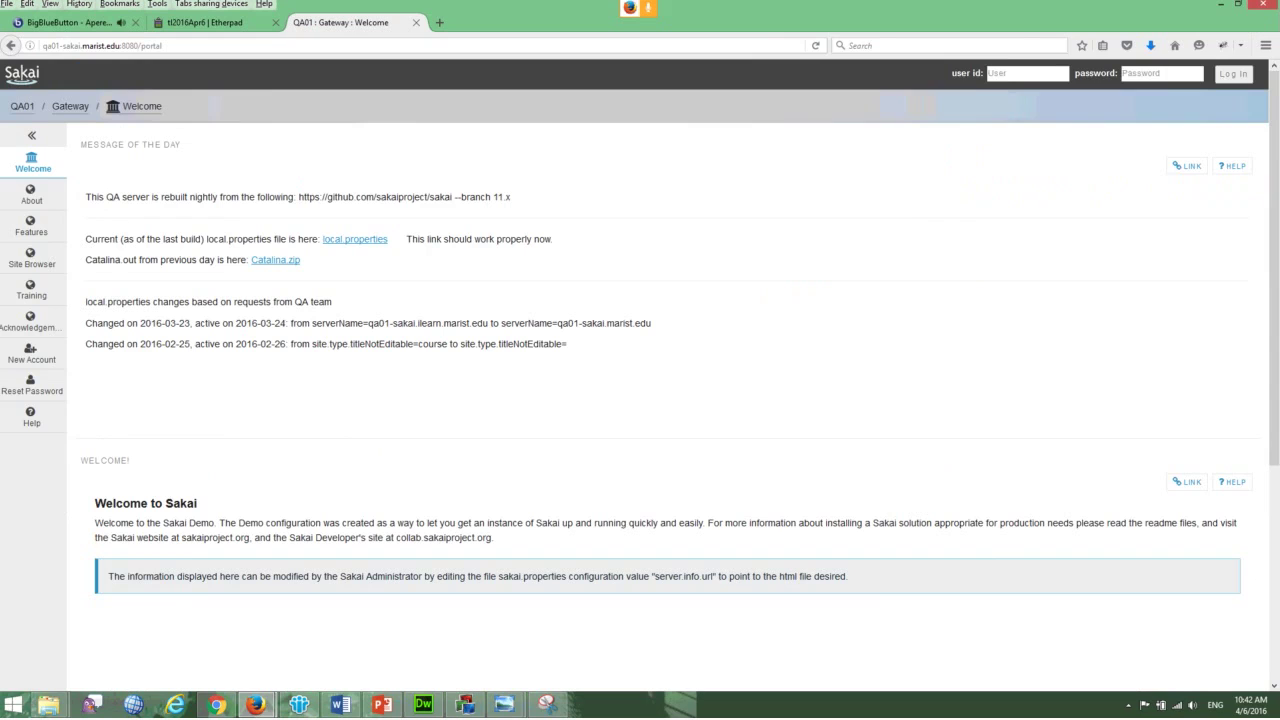
- Sign in to Sakai with the user id and password, declining the save-login offer
key("Tab")
key("Return")
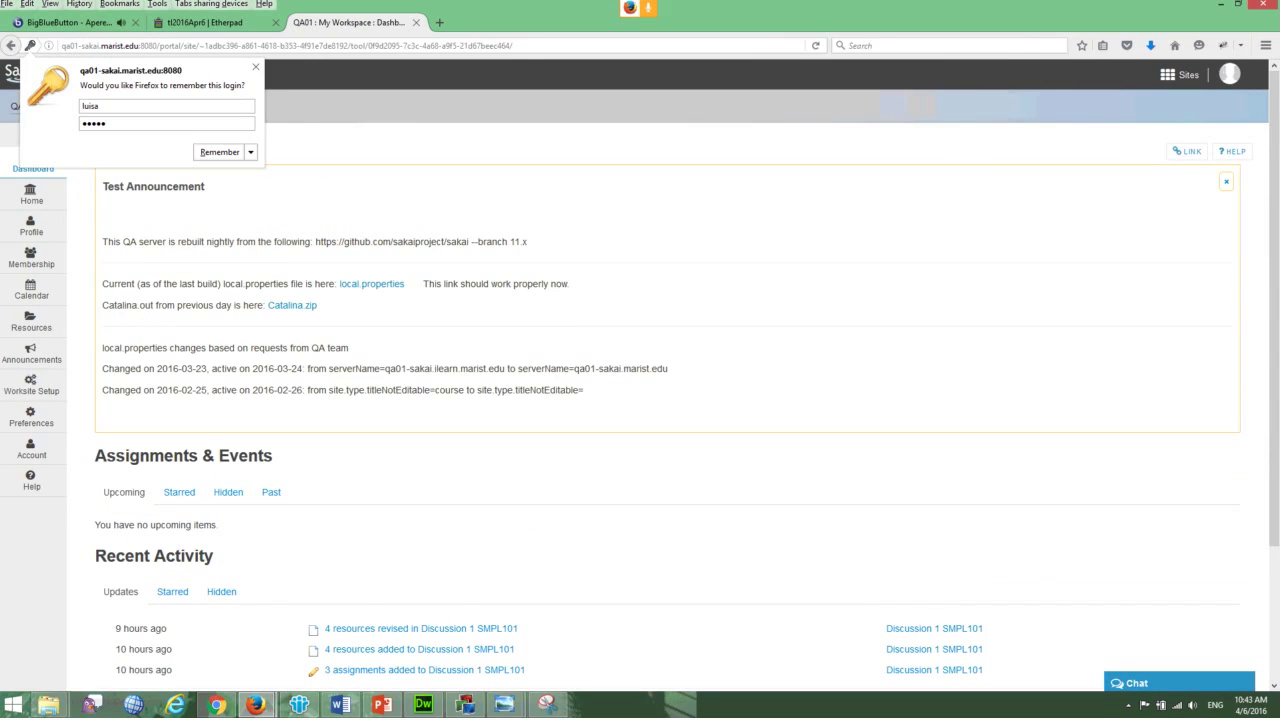
key("Escape")
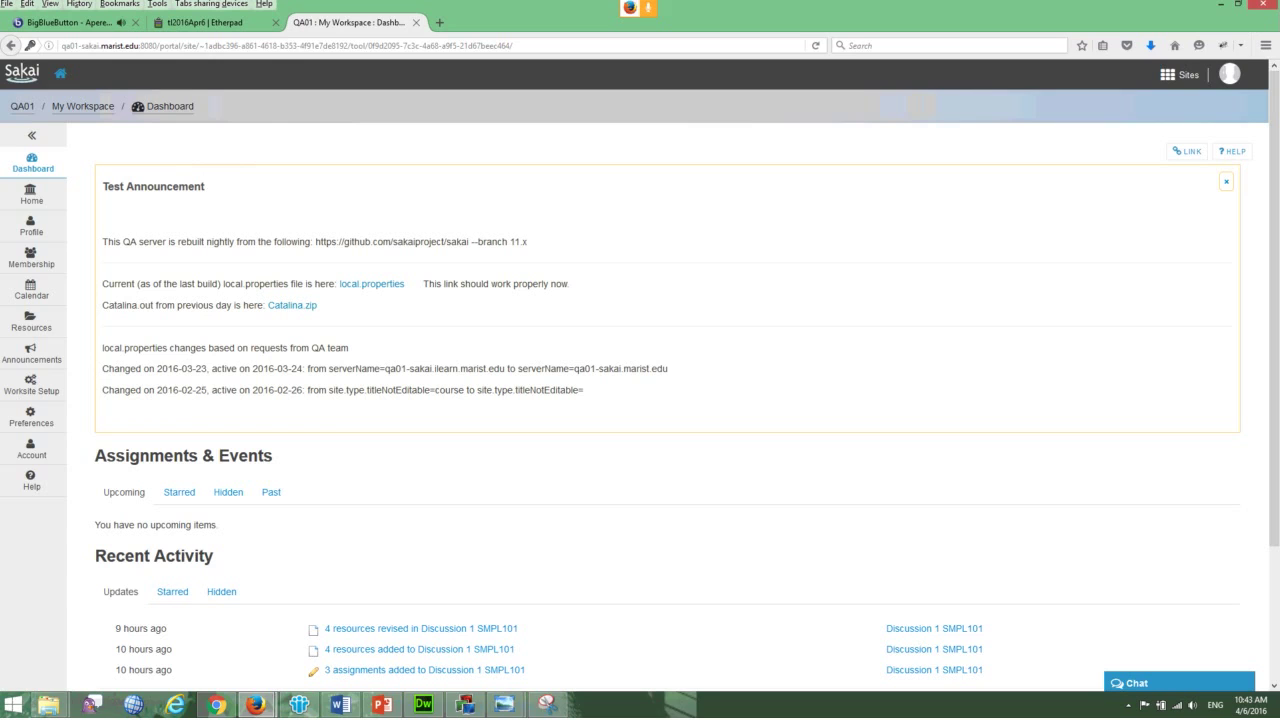
- Go to the Discussion 1 SMPL101 site's Site Info page, then its Lessons tool
left_click(1183, 75)
left_click(536, 228)
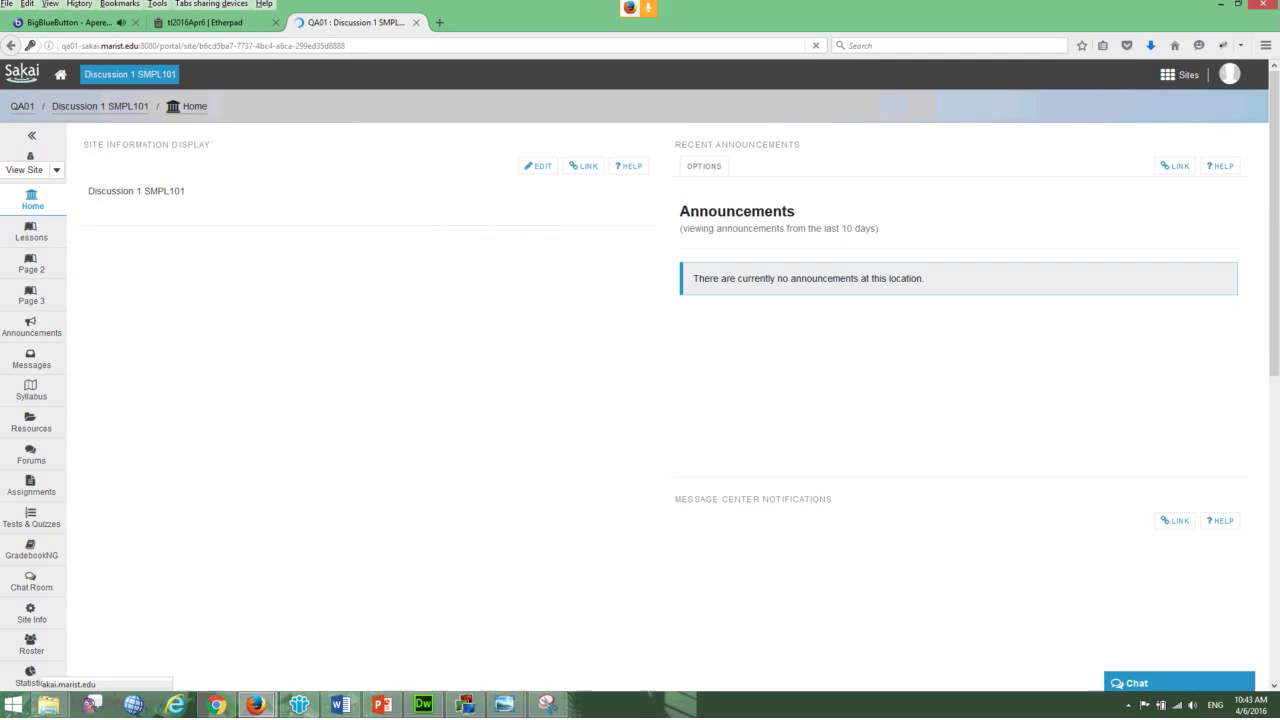
scroll(640, 375, "down", 1)
scroll(31, 612, "up", 1)
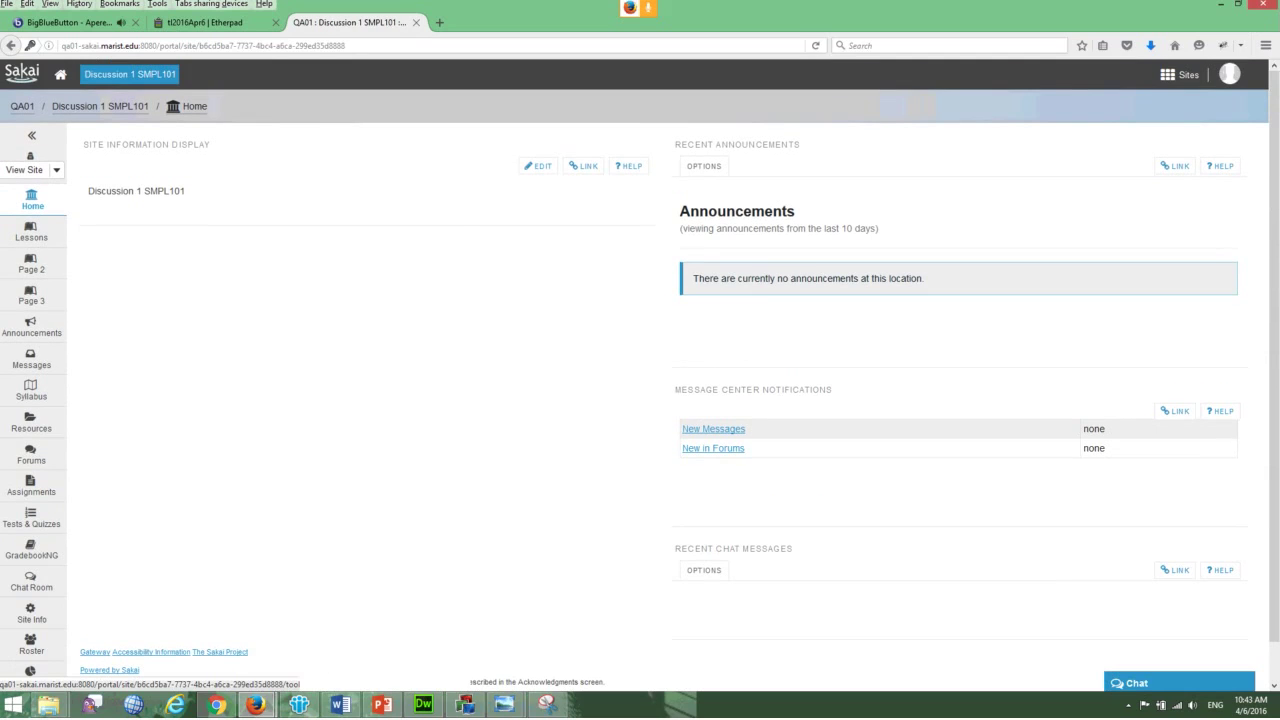
left_click(31, 612)
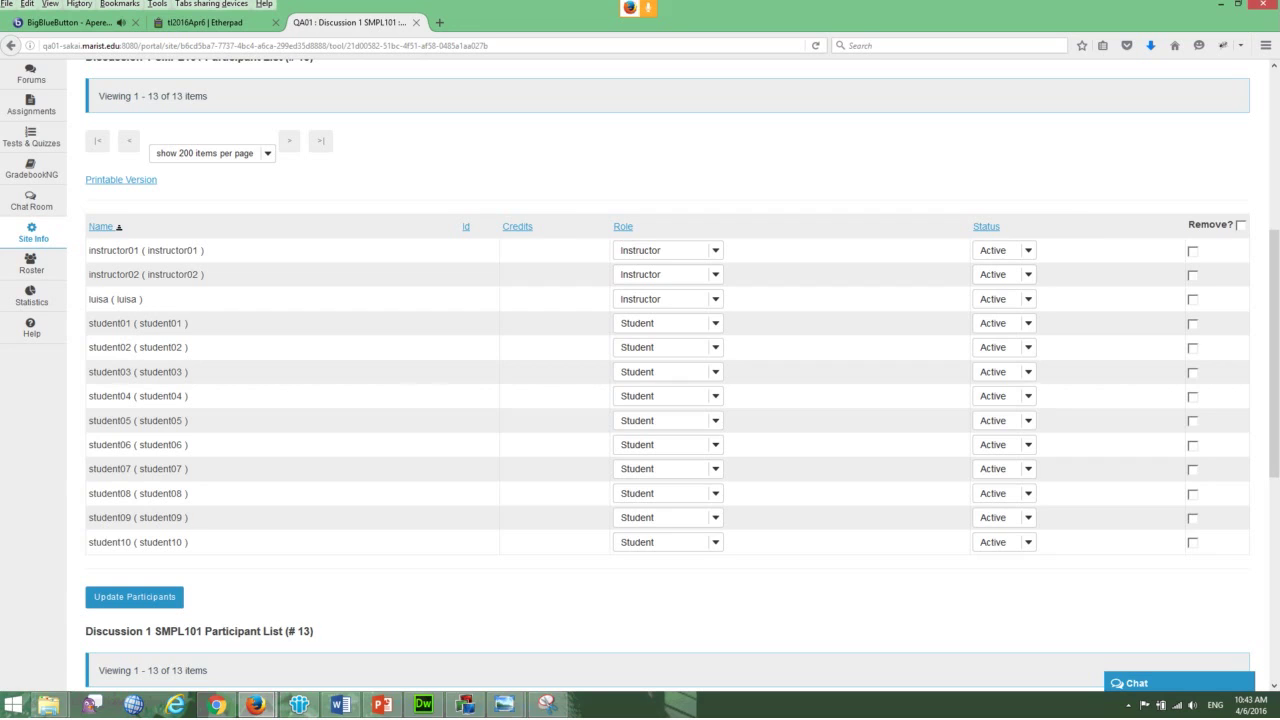
scroll(640, 380, "up", 5)
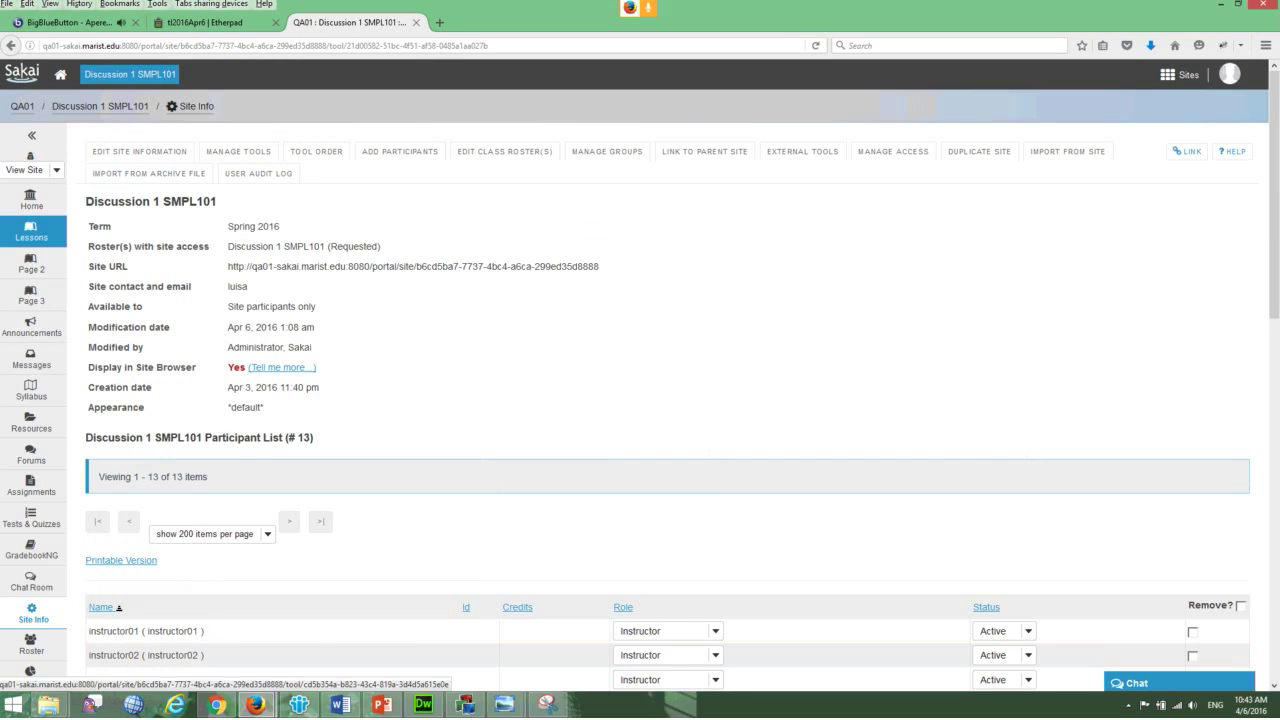
left_click(31, 231)
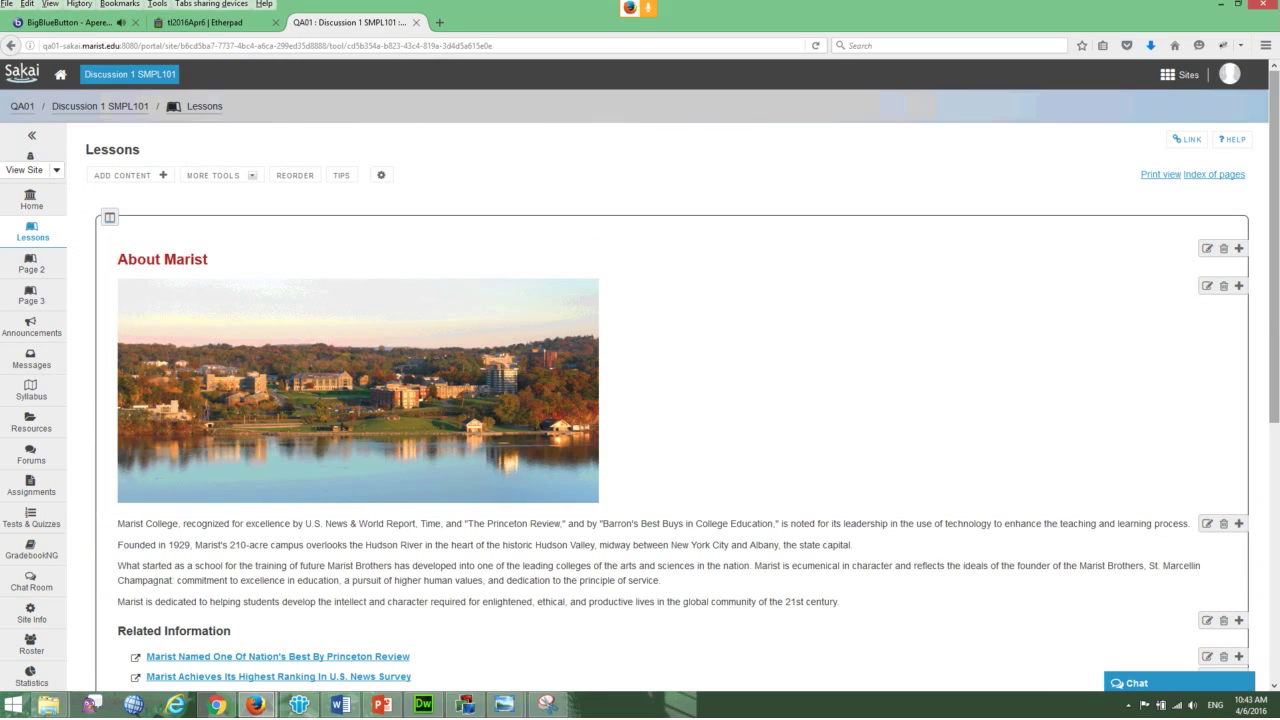
- Scroll through the About Marist section, Related Information links and Quick Poll on the Lessons page
scroll(640, 400, "down", 1)
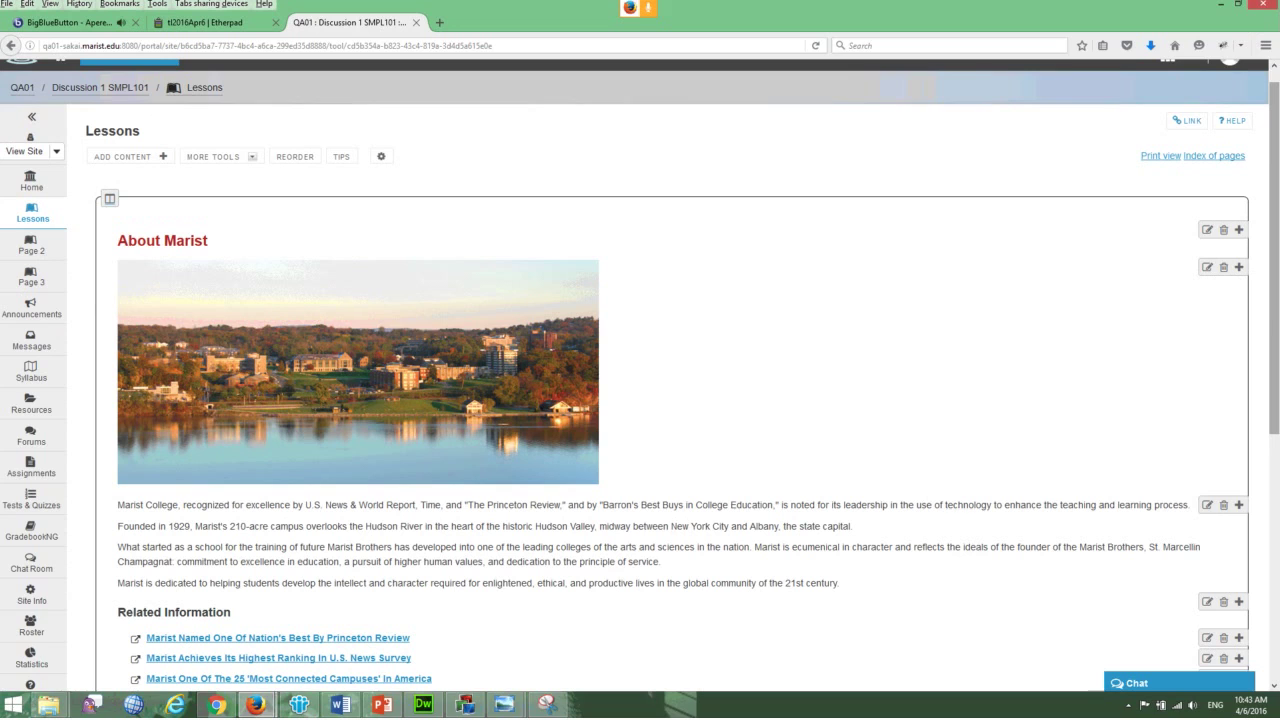
scroll(640, 400, "down", 3)
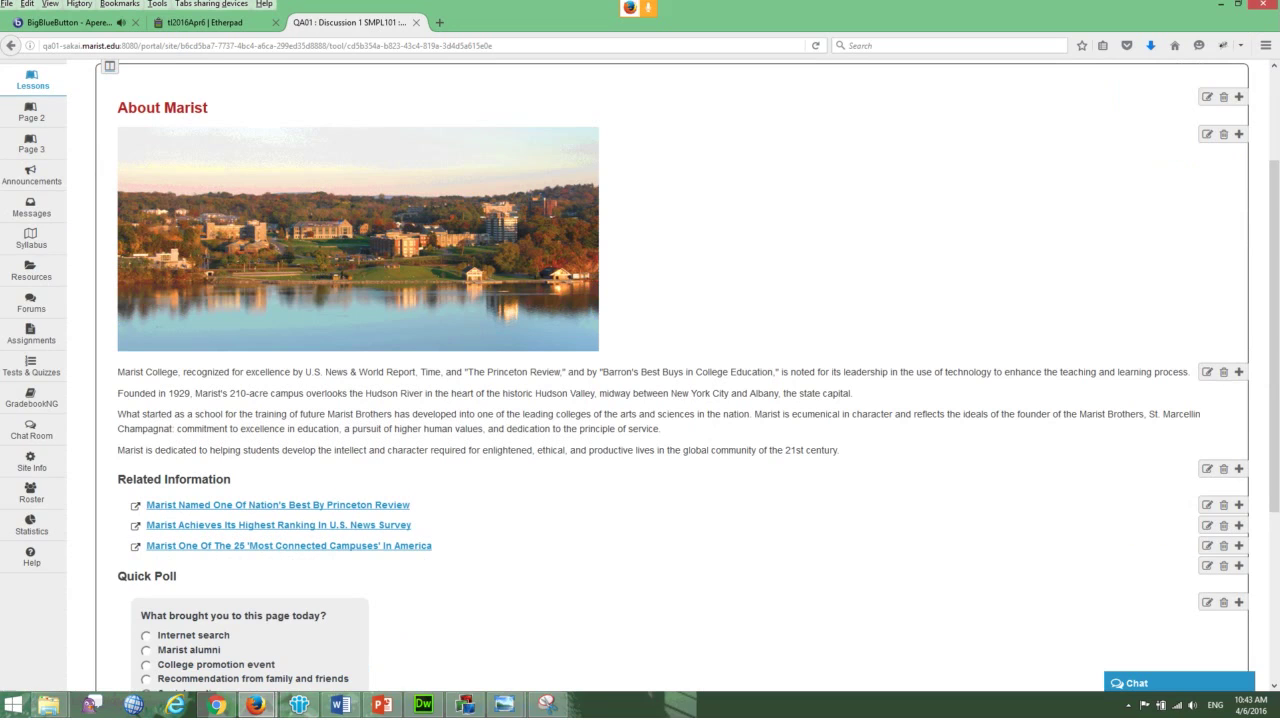
scroll(640, 400, "down", 1)
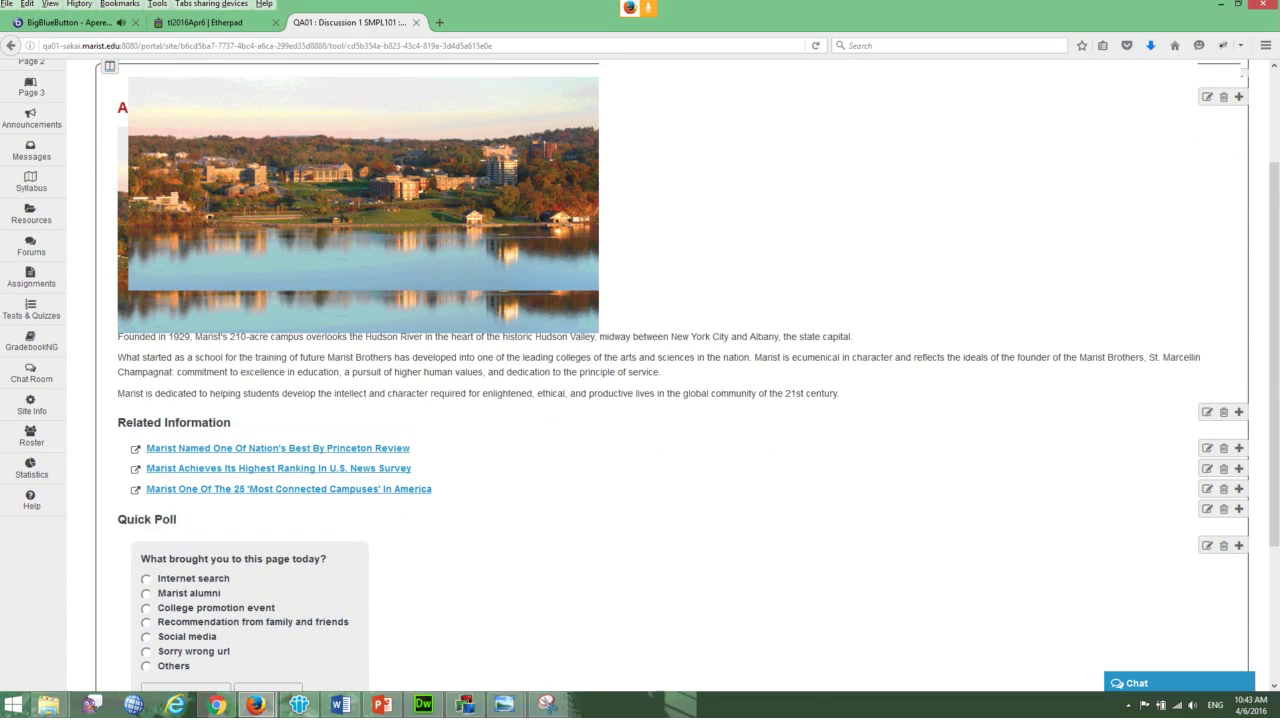
scroll(640, 400, "down", 3)
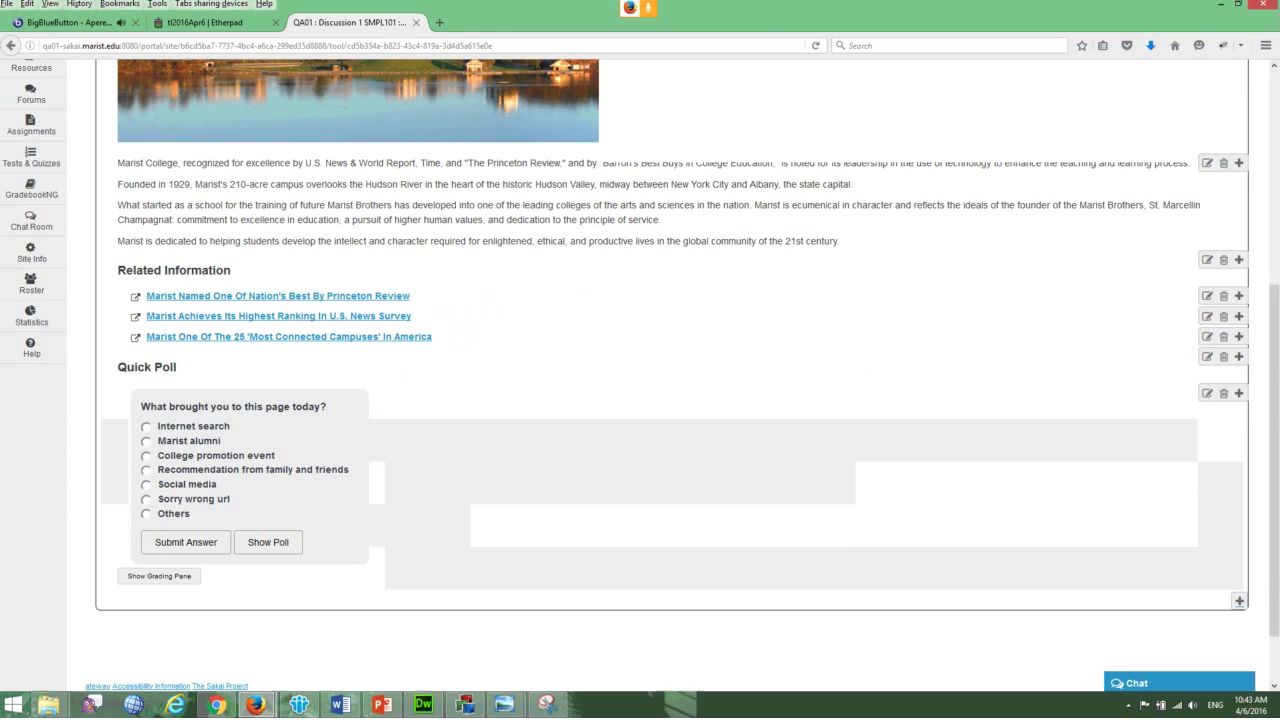
scroll(640, 400, "up", 7)
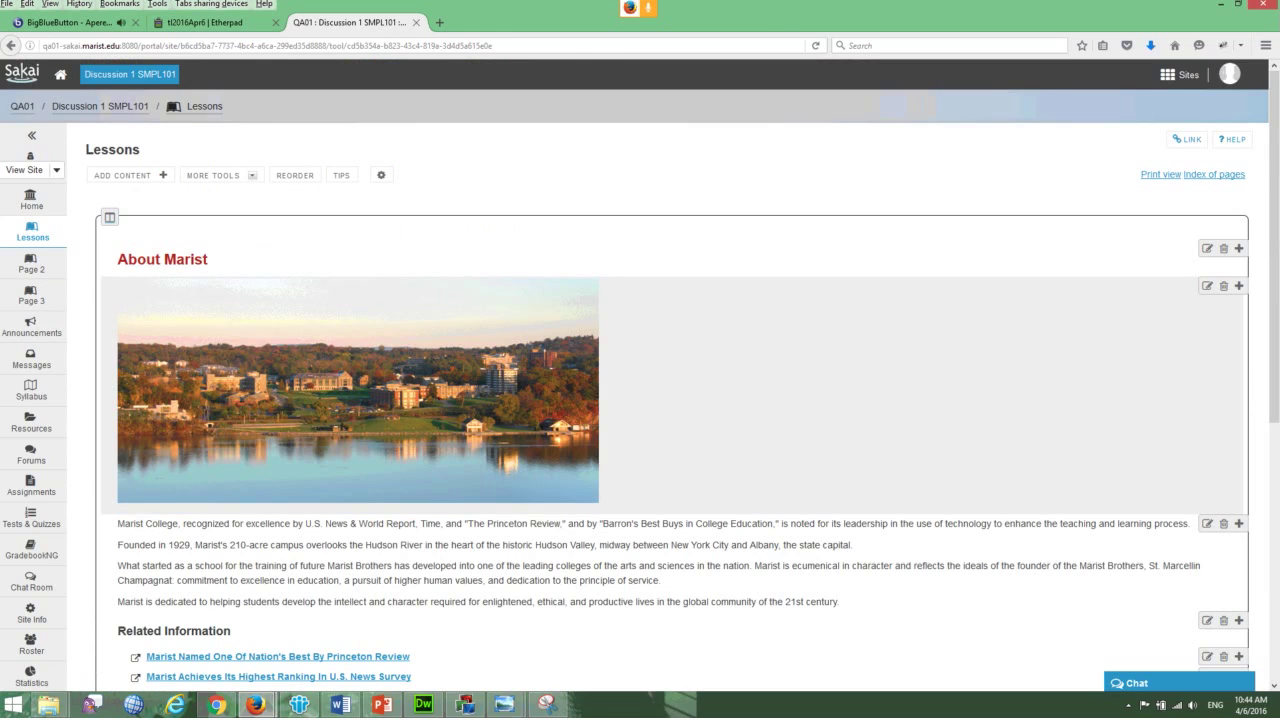
scroll(640, 400, "down", 5)
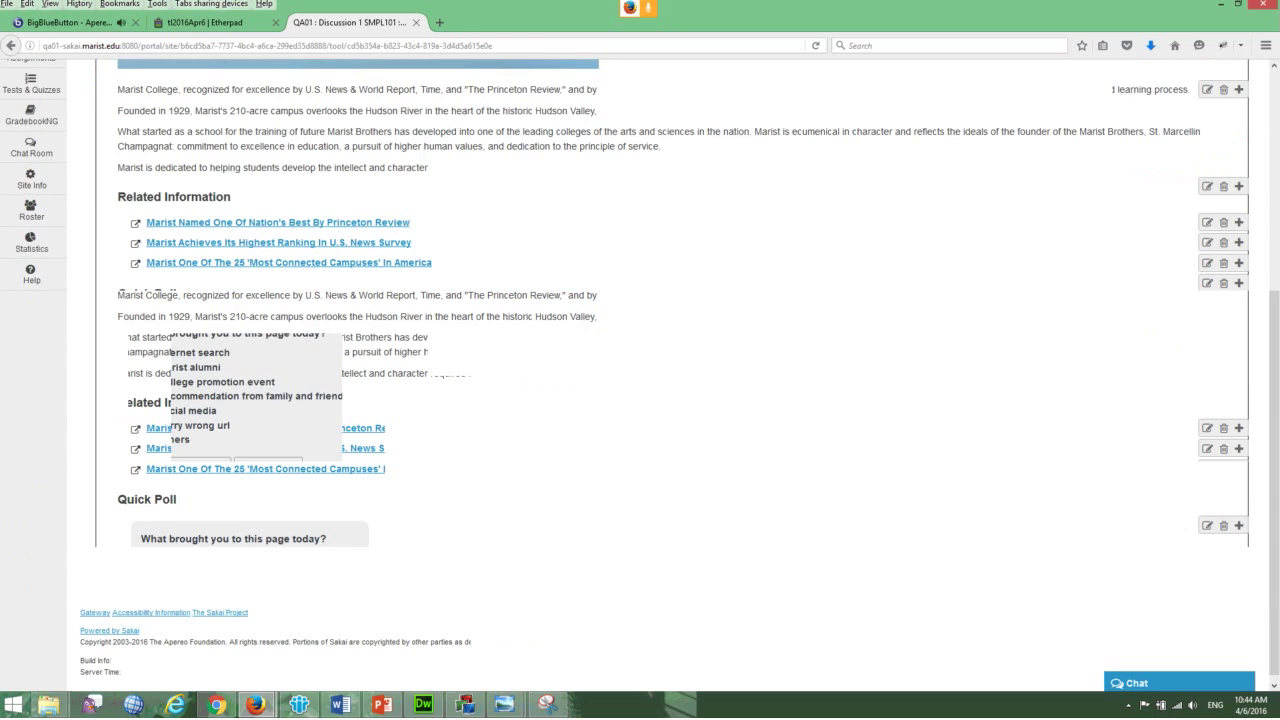
scroll(640, 400, "up", 5)
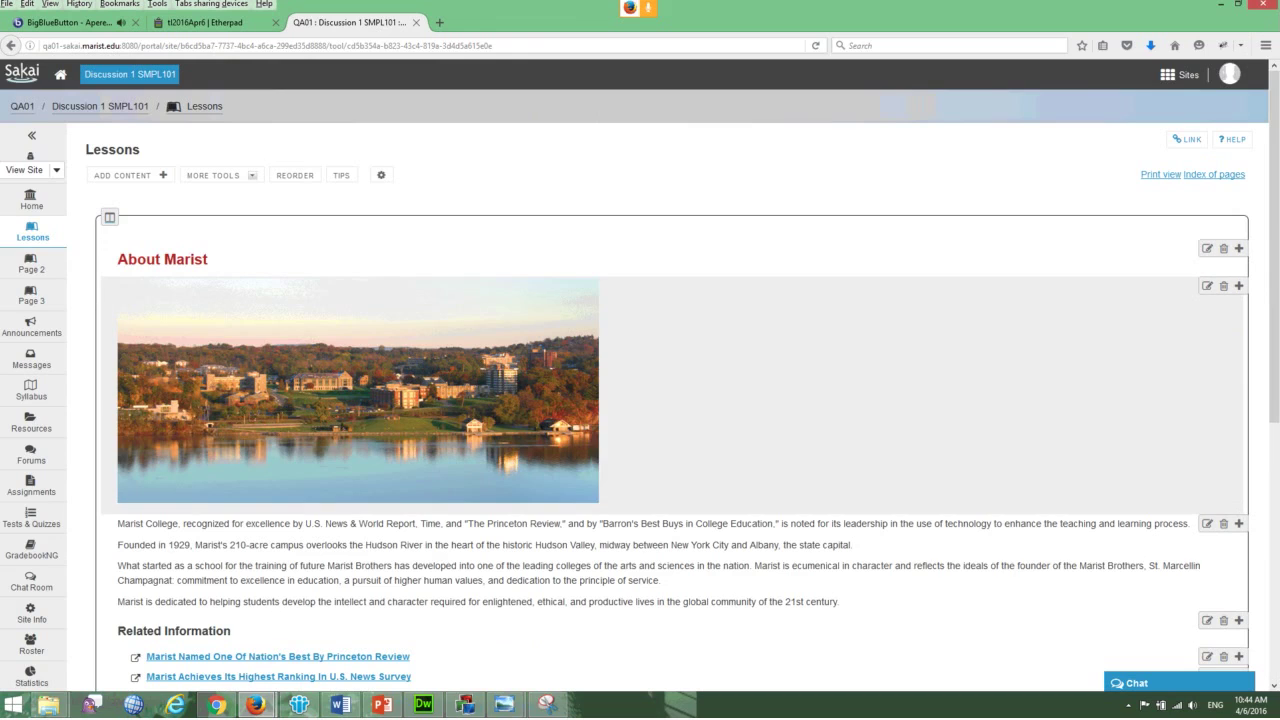
scroll(640, 400, "down", 3)
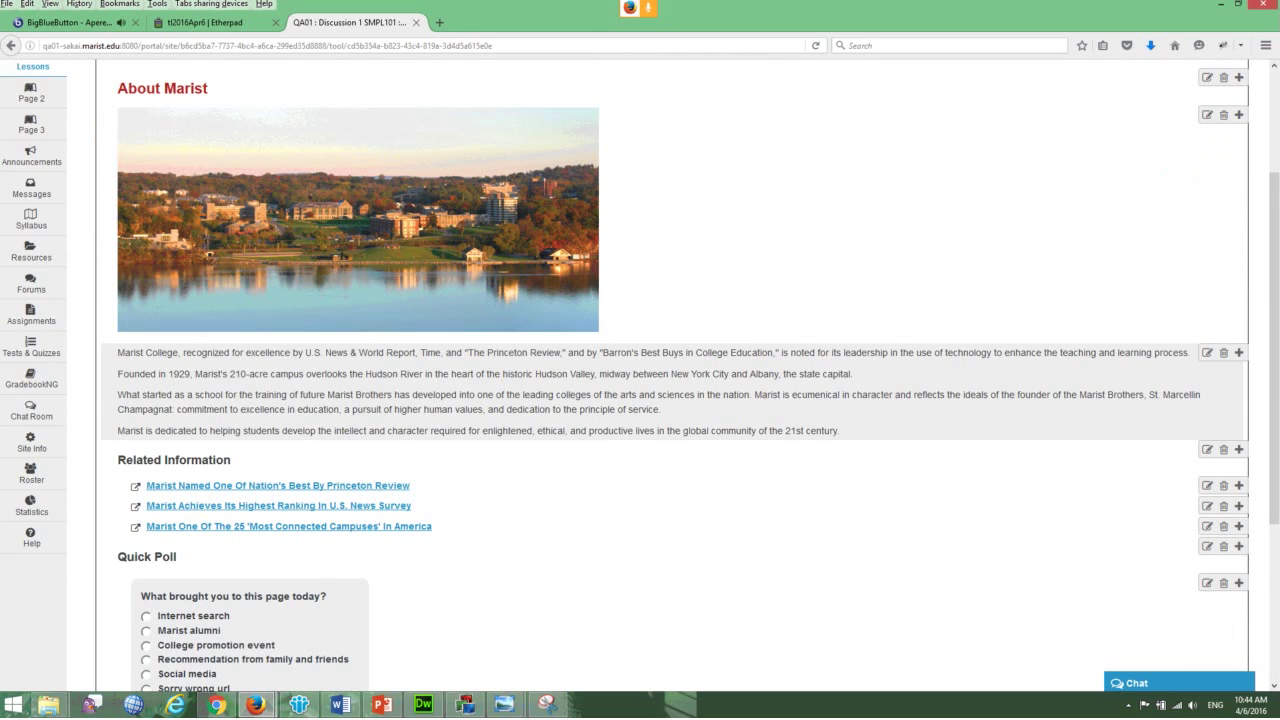
scroll(640, 400, "down", 5)
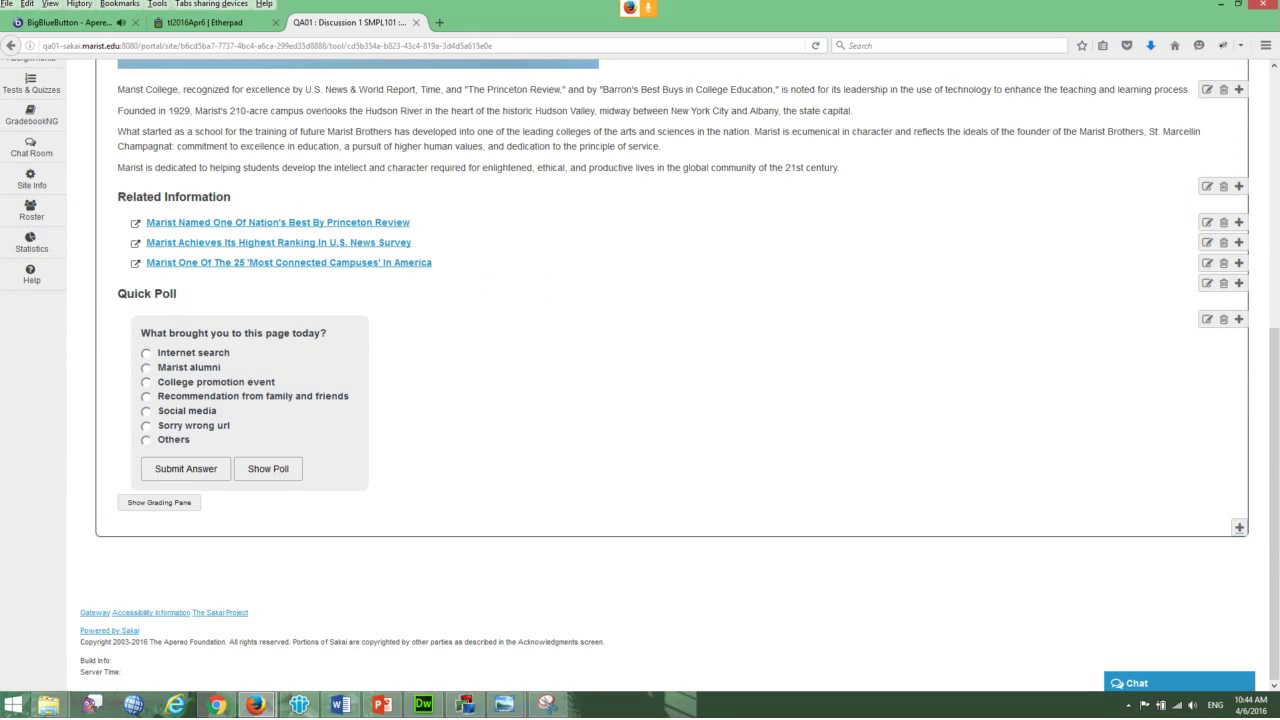
scroll(640, 400, "up", 5)
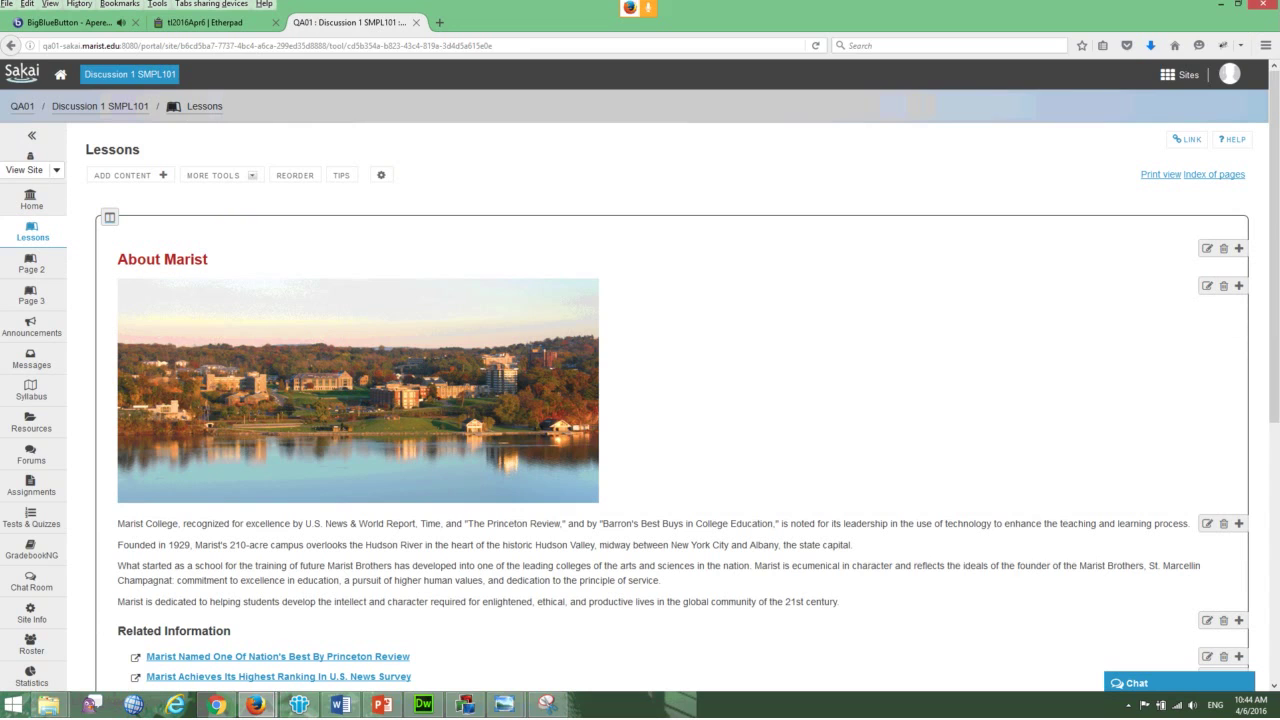
scroll(640, 400, "down", 1)
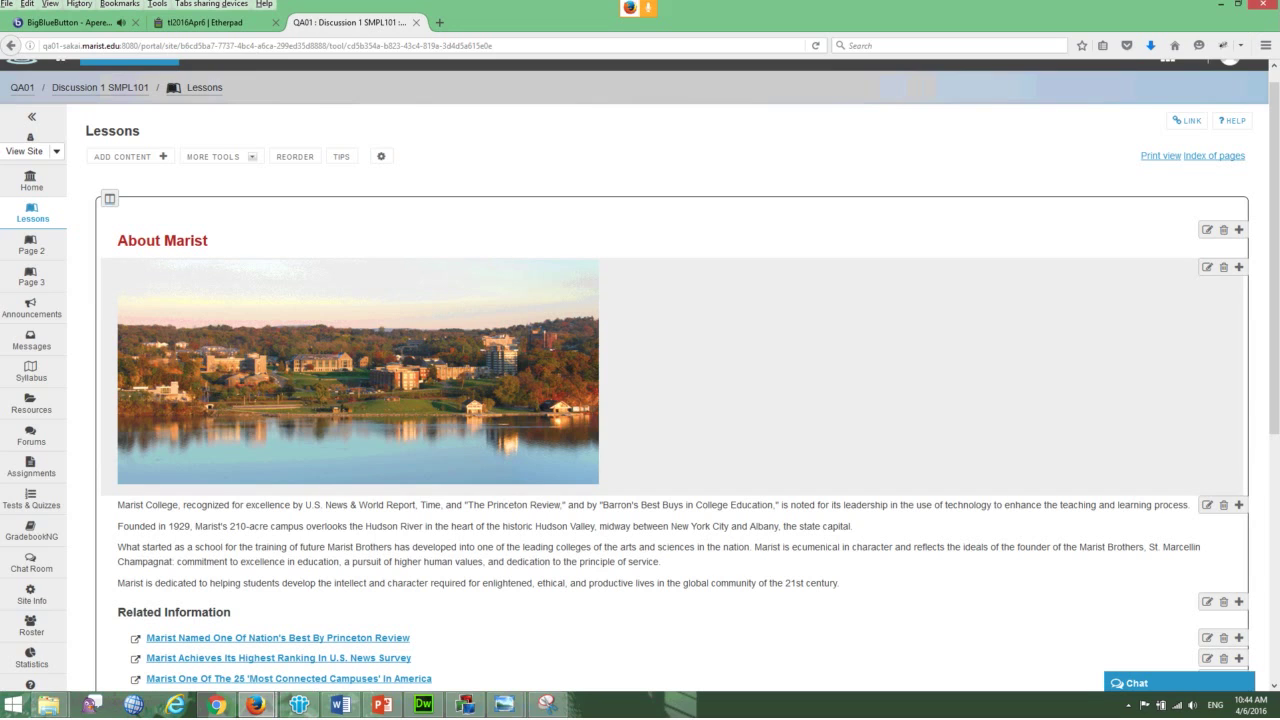
scroll(640, 380, "down", 5)
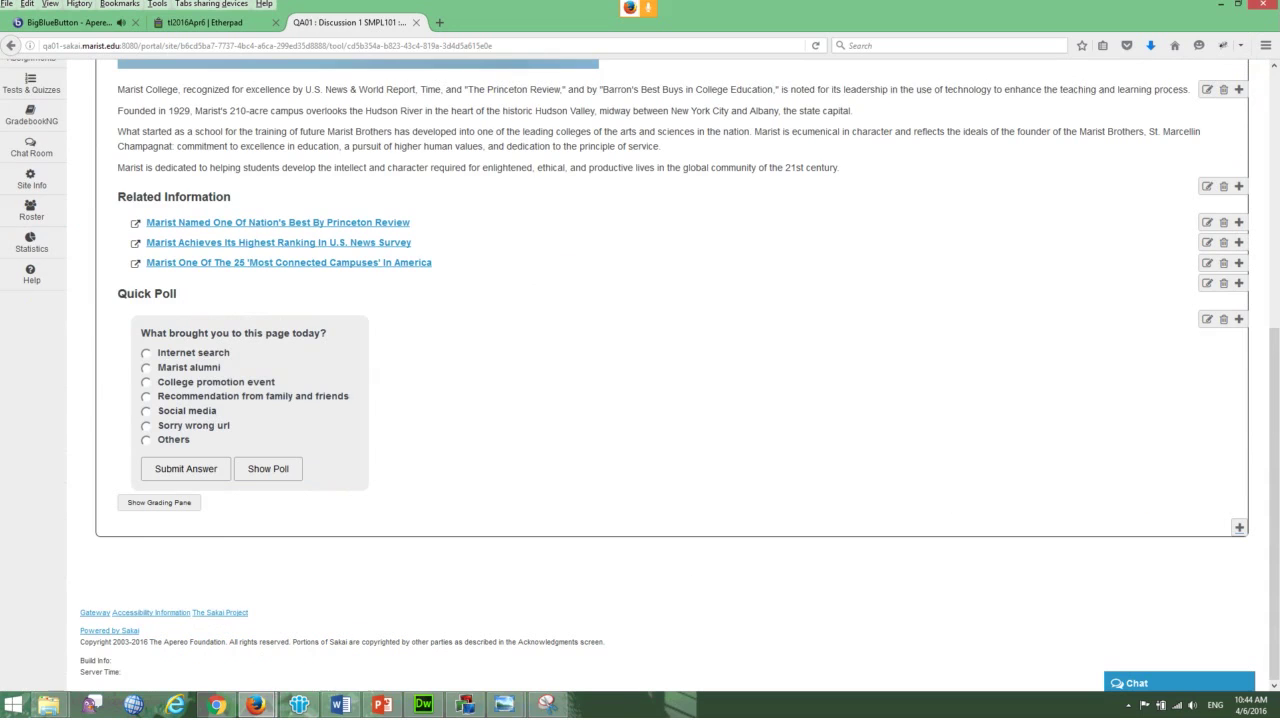
scroll(640, 380, "up", 5)
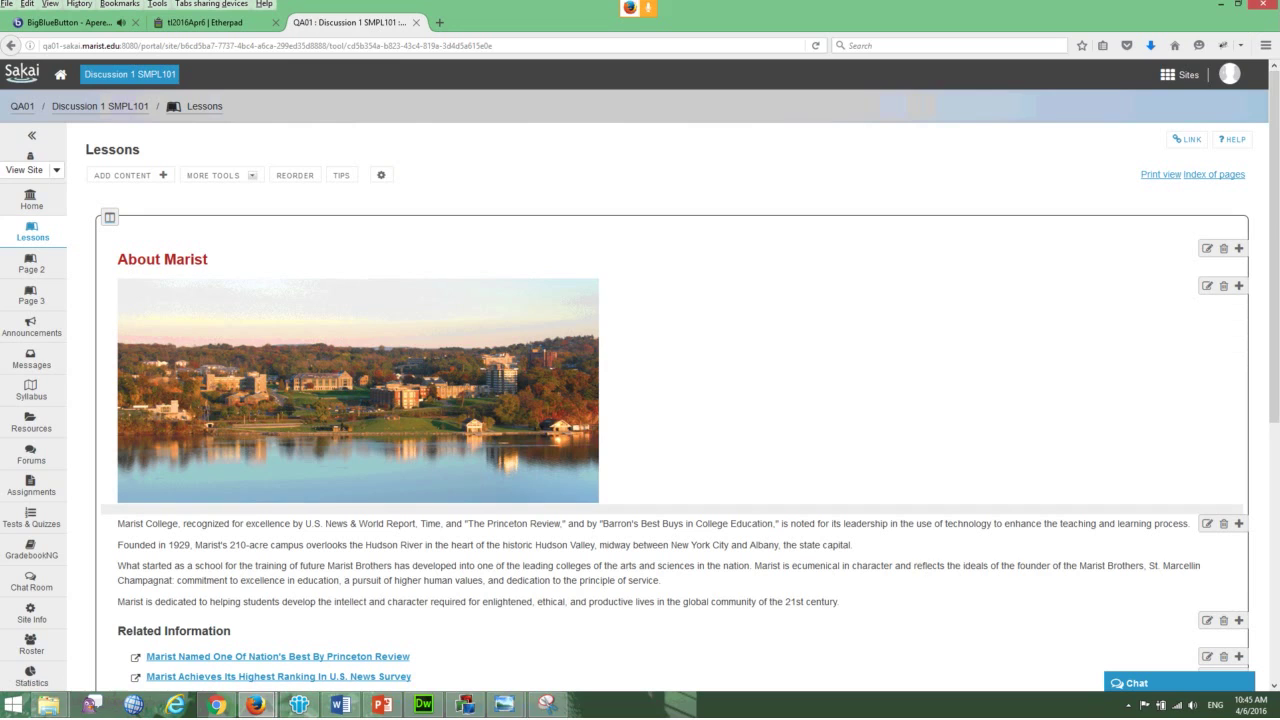
scroll(640, 400, "down", 2)
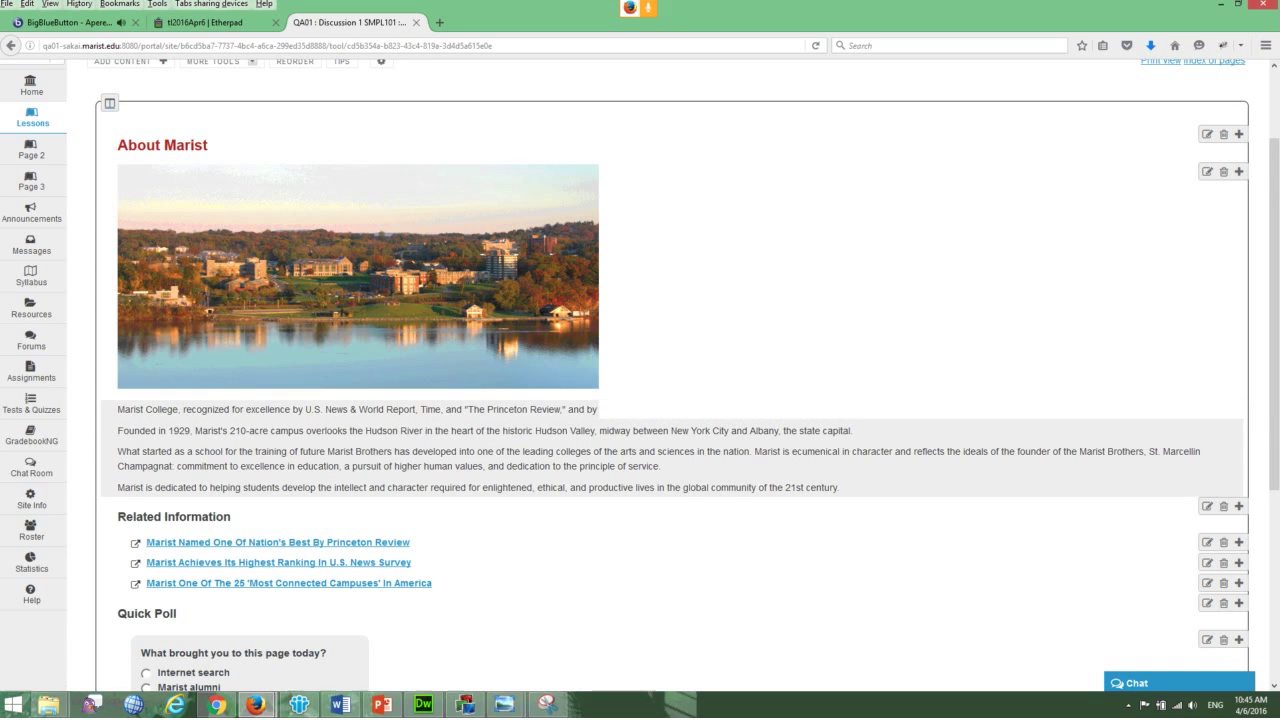
scroll(650, 450, "up", 2)
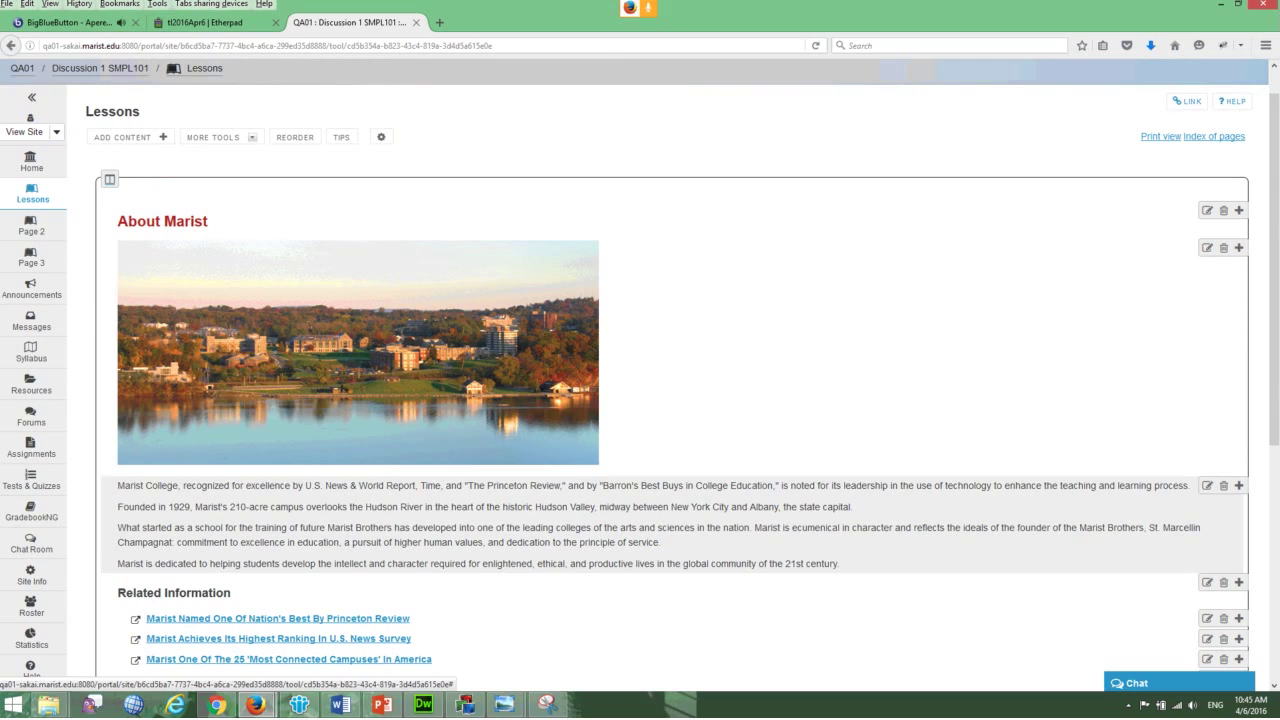
left_click(1238, 485)
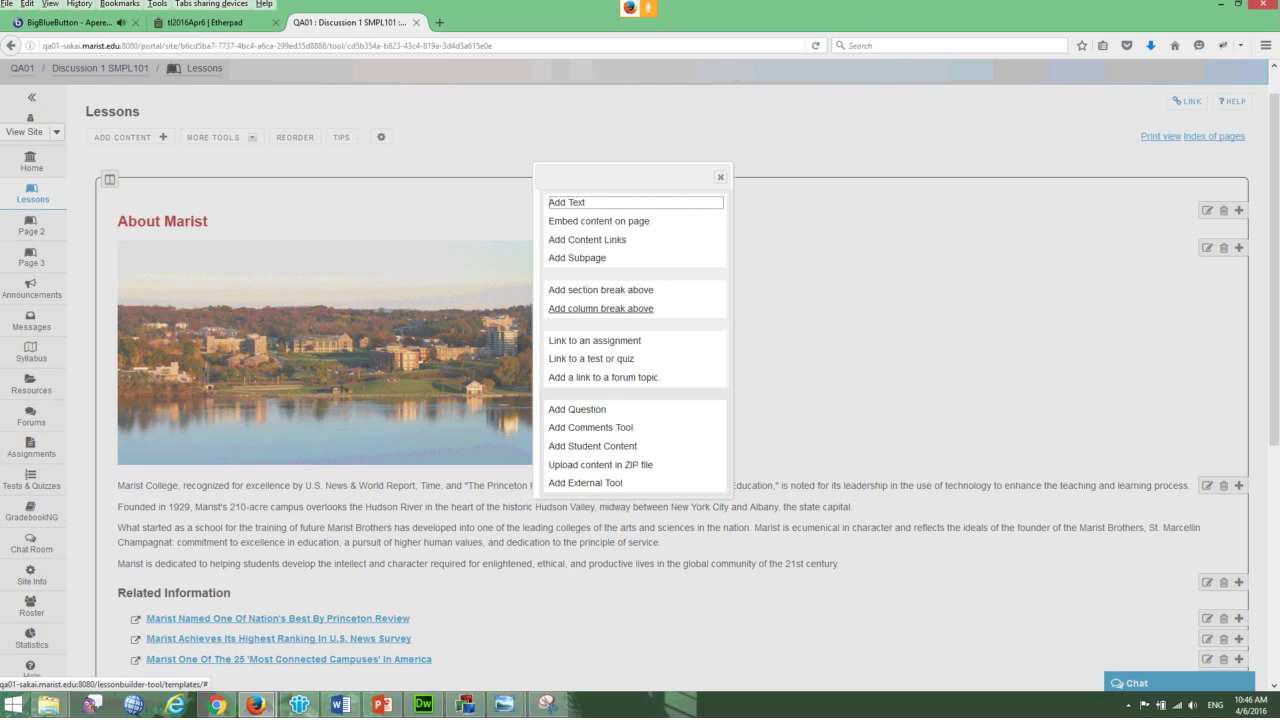
left_click(600, 308)
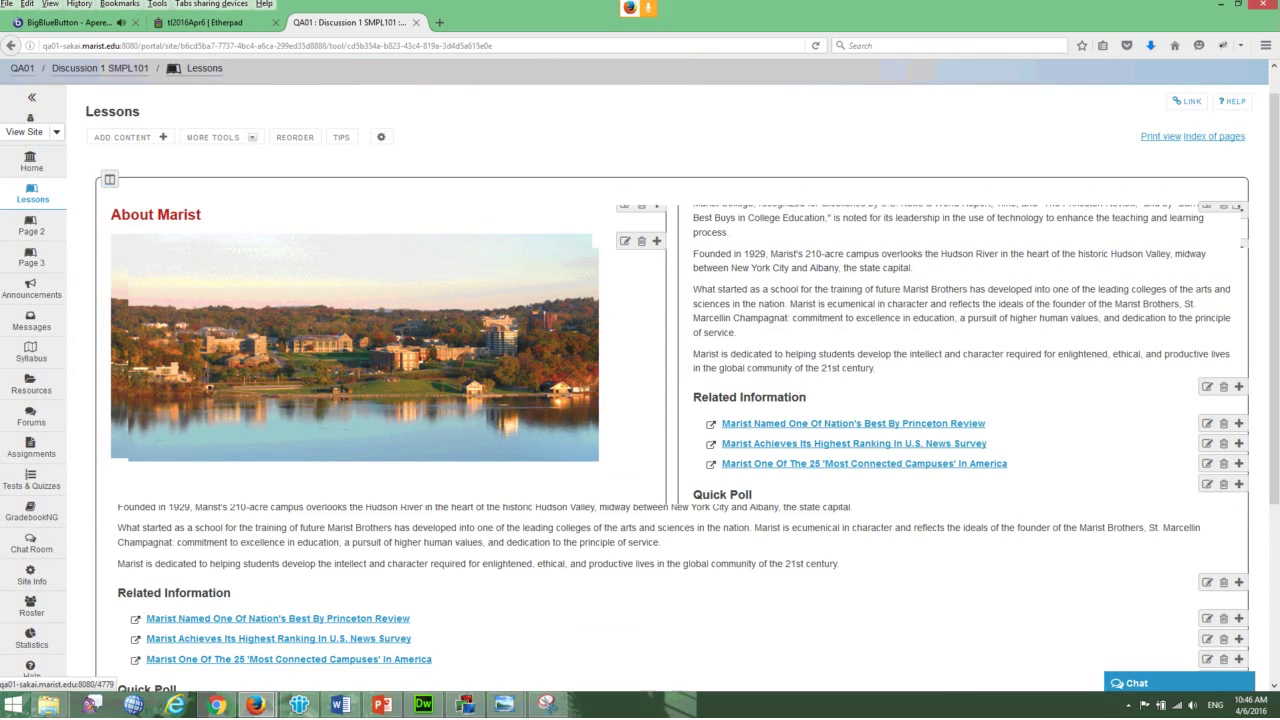
scroll(640, 380, "down", 3)
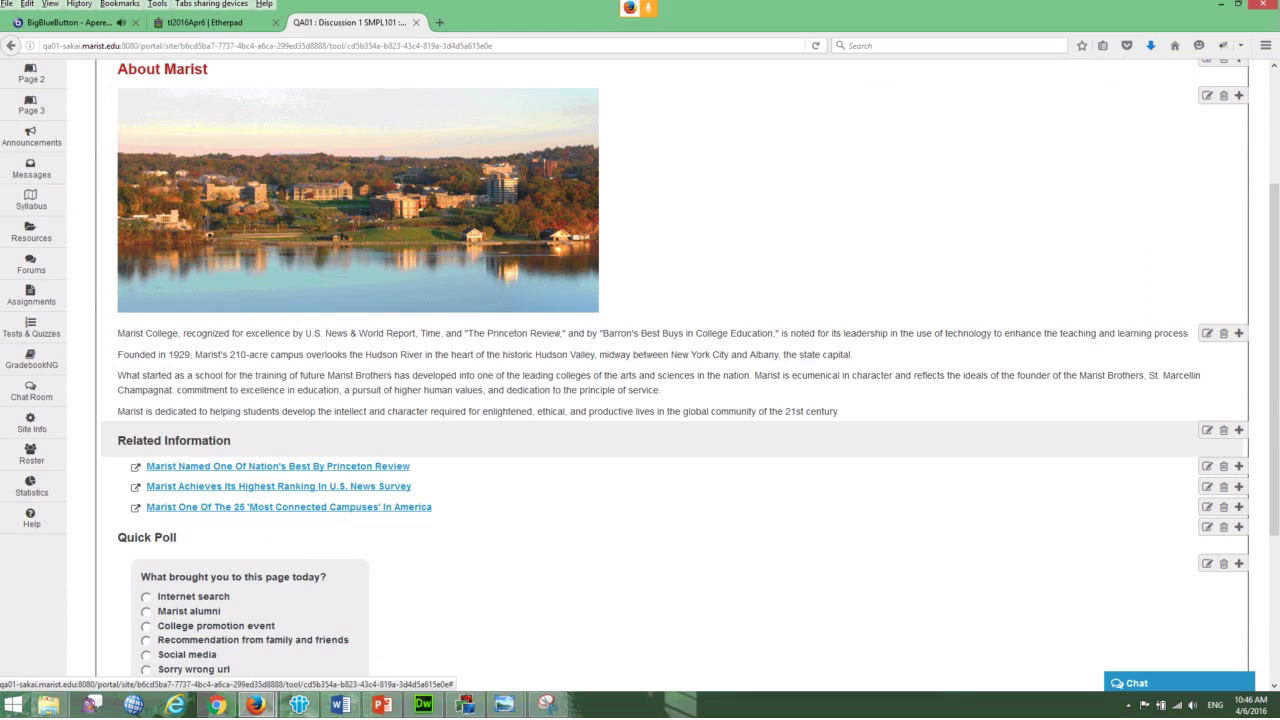
left_click(1238, 430)
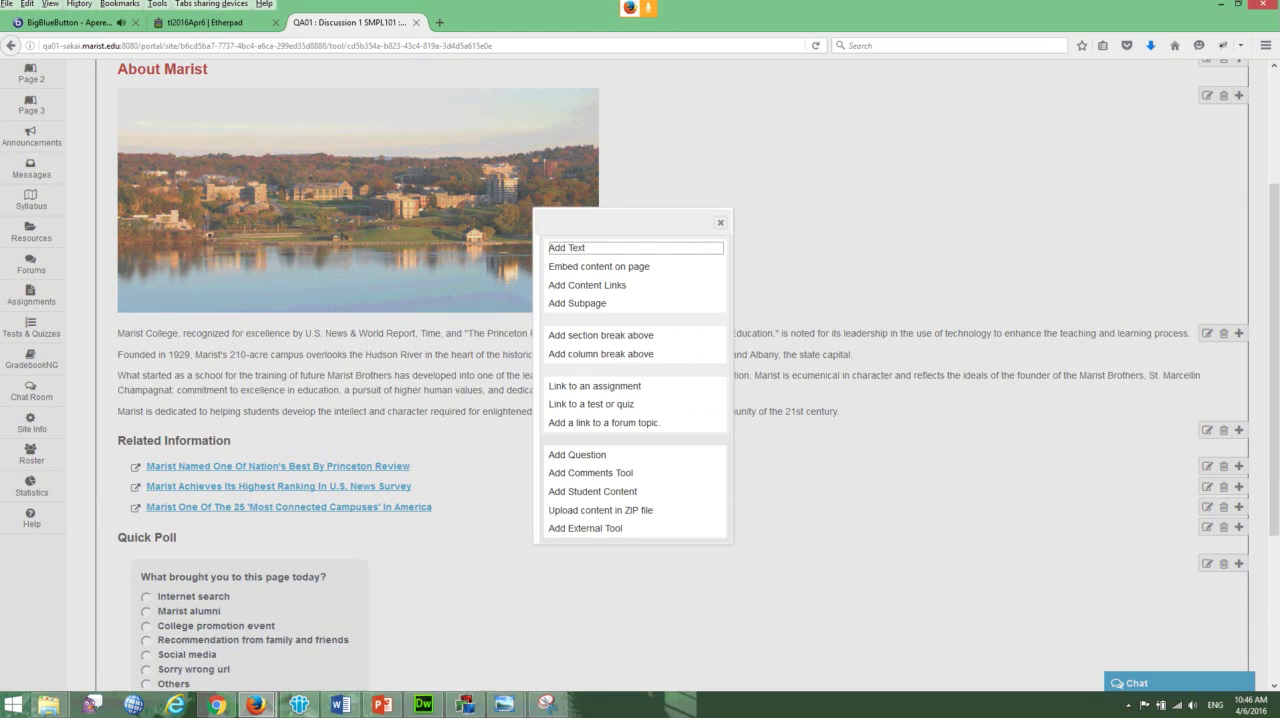
left_click(600, 335)
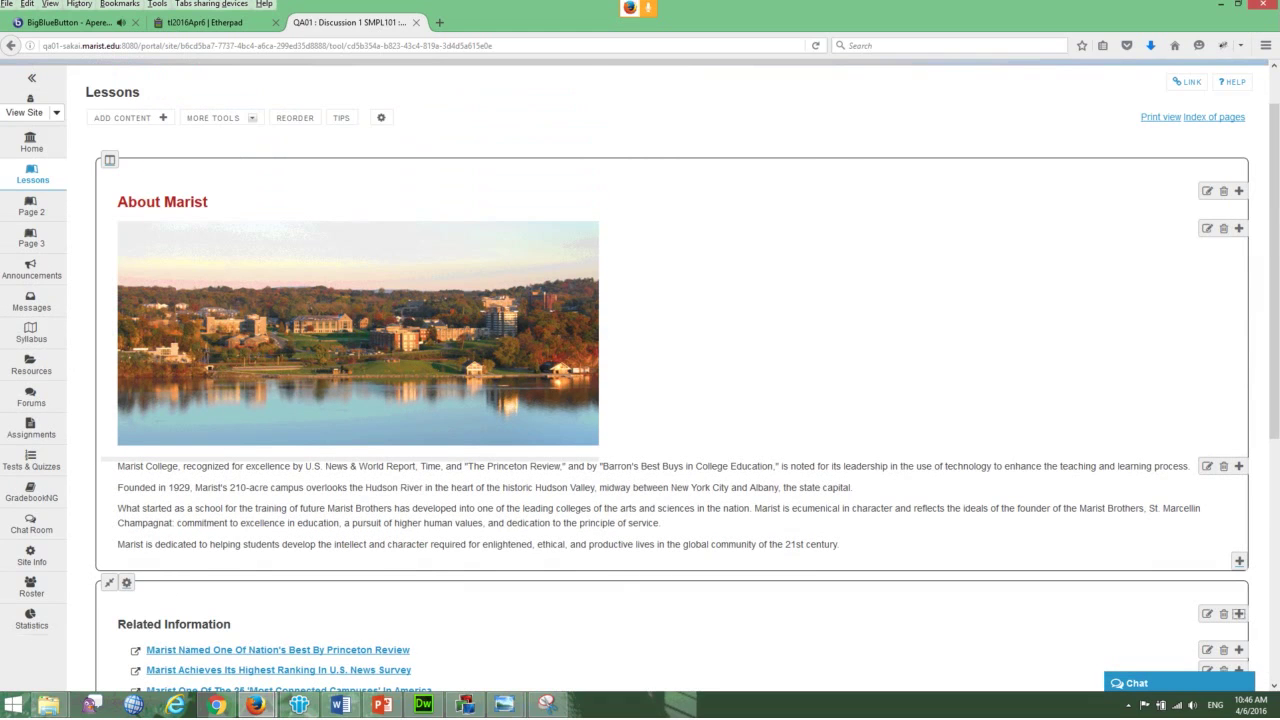
scroll(640, 380, "down", 5)
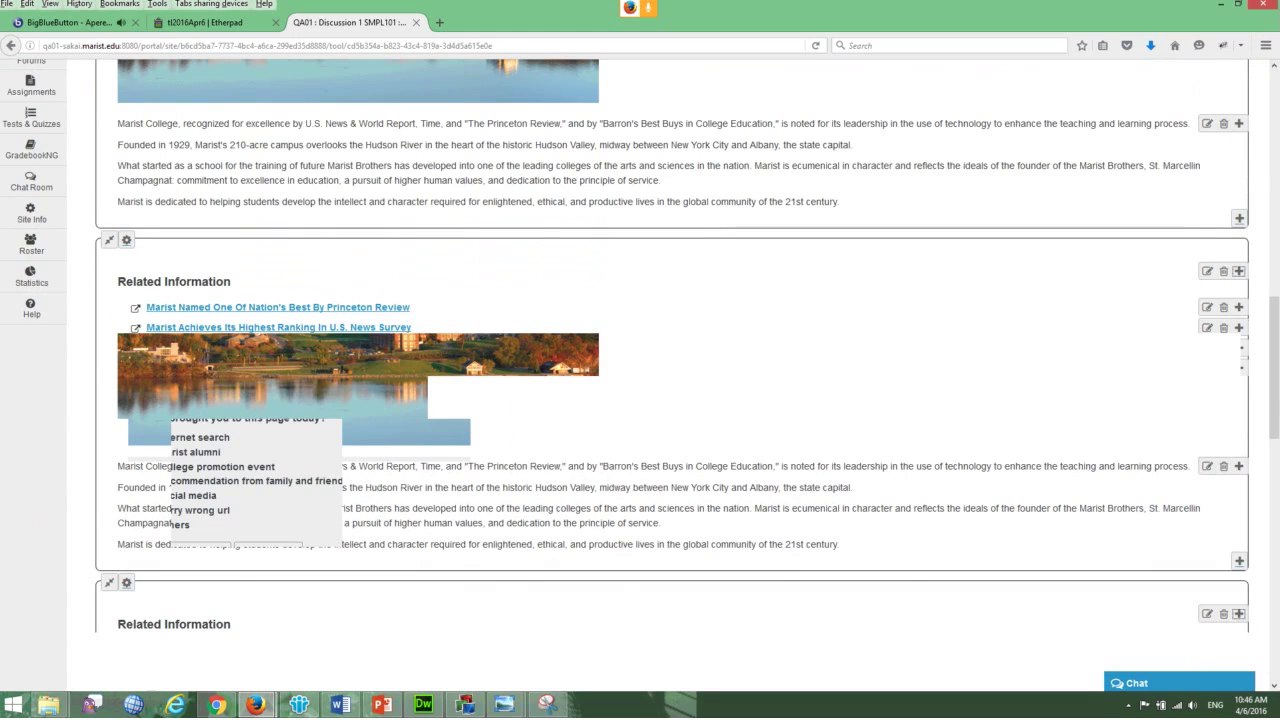
scroll(640, 380, "up", 5)
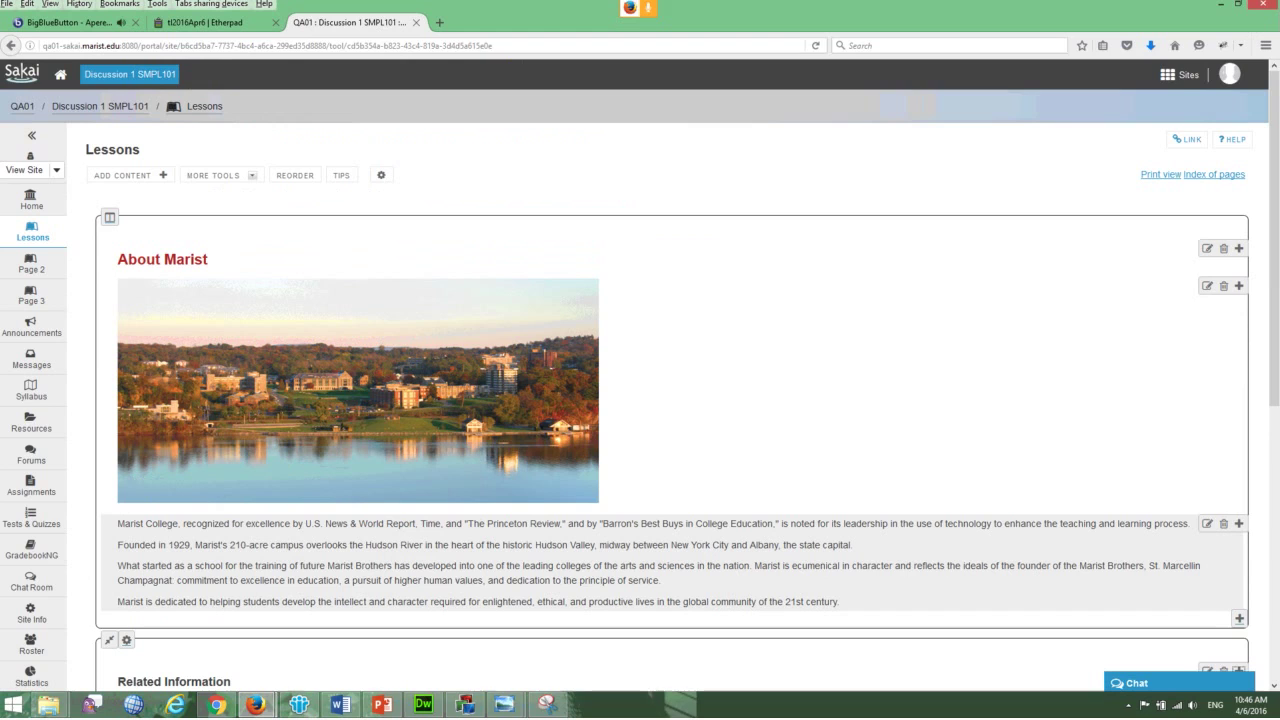
- Add a column break above the Marist description text item
left_click(1238, 523)
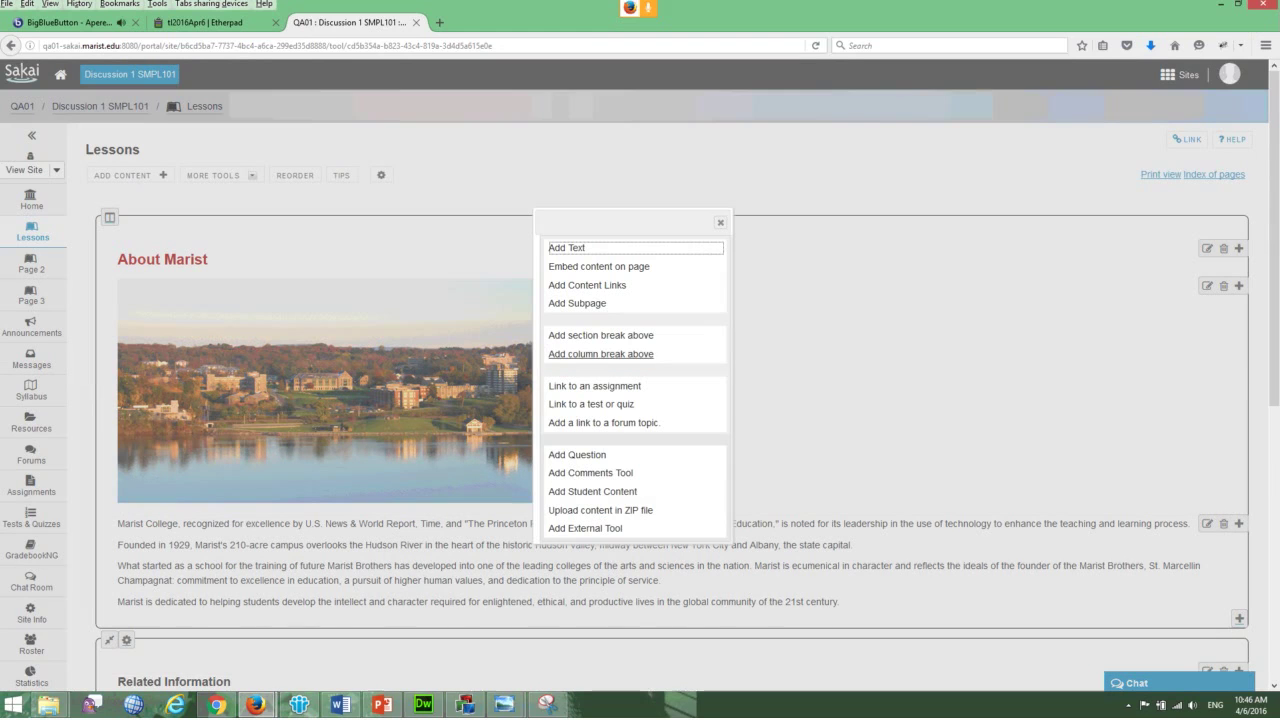
left_click(600, 354)
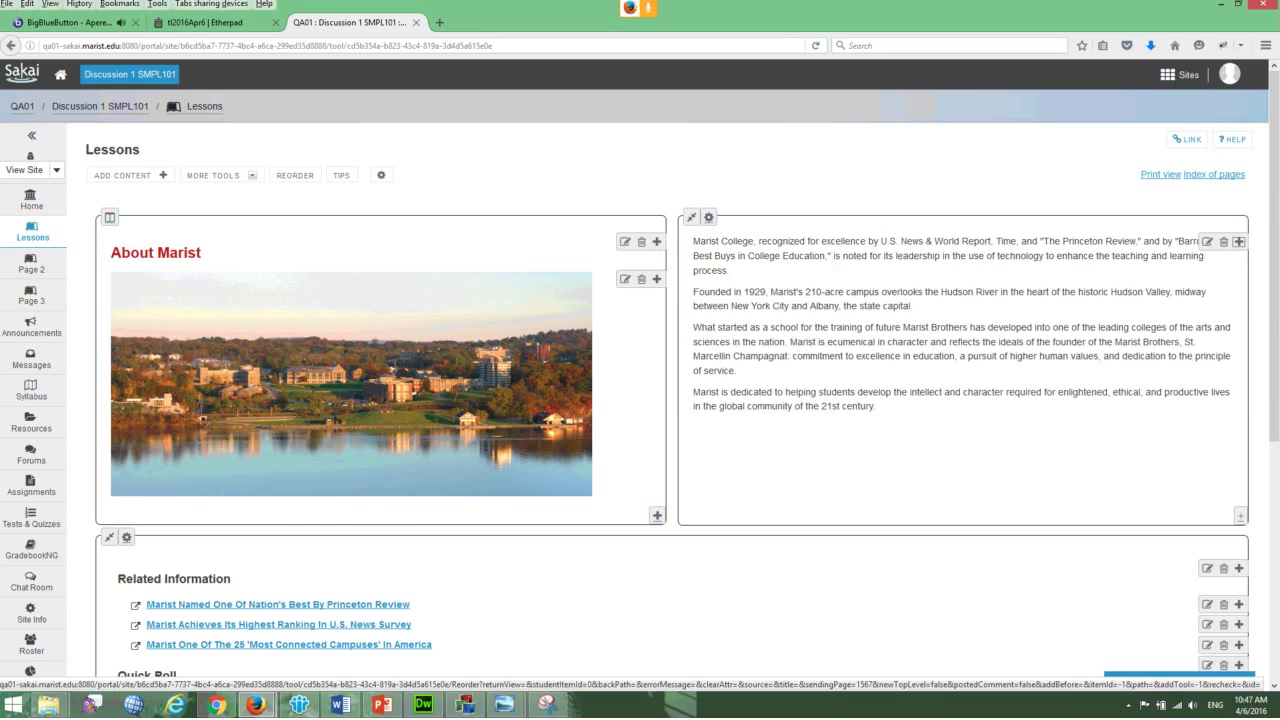
- Reorder the About Marist heading below the column break, just above the description, and save
left_click(295, 175)
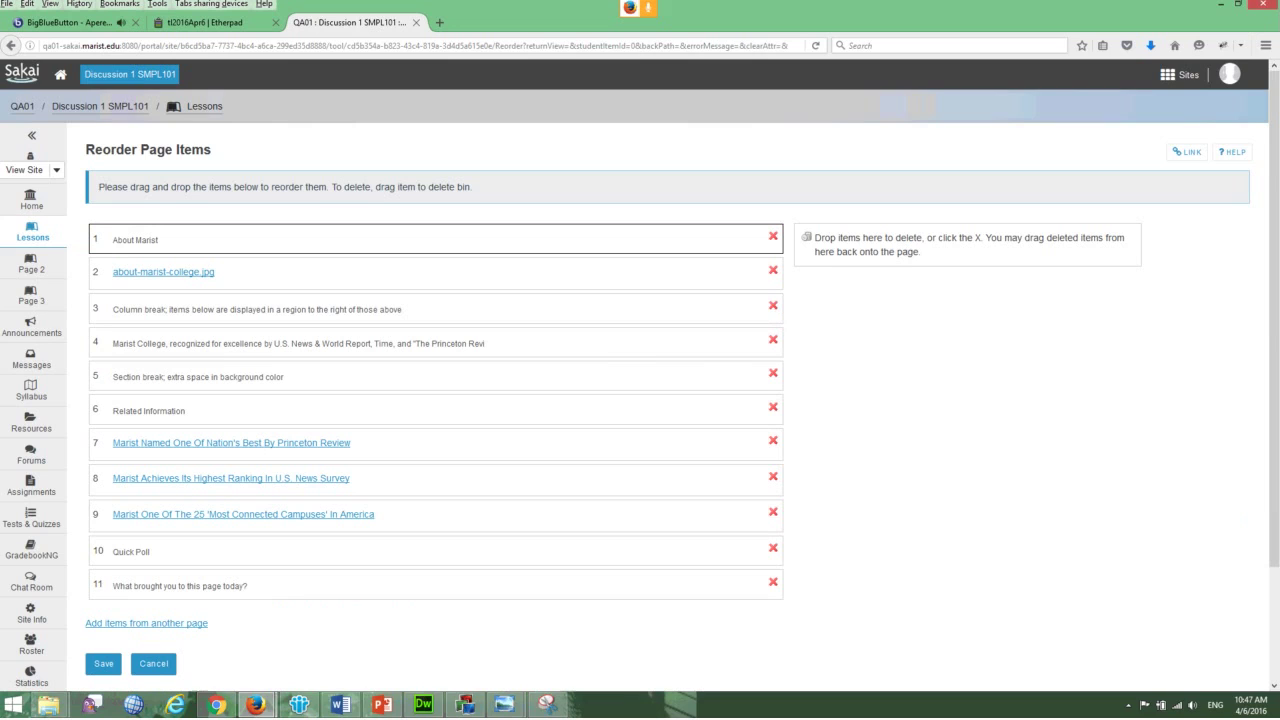
left_click_drag(300, 343, 300, 310)
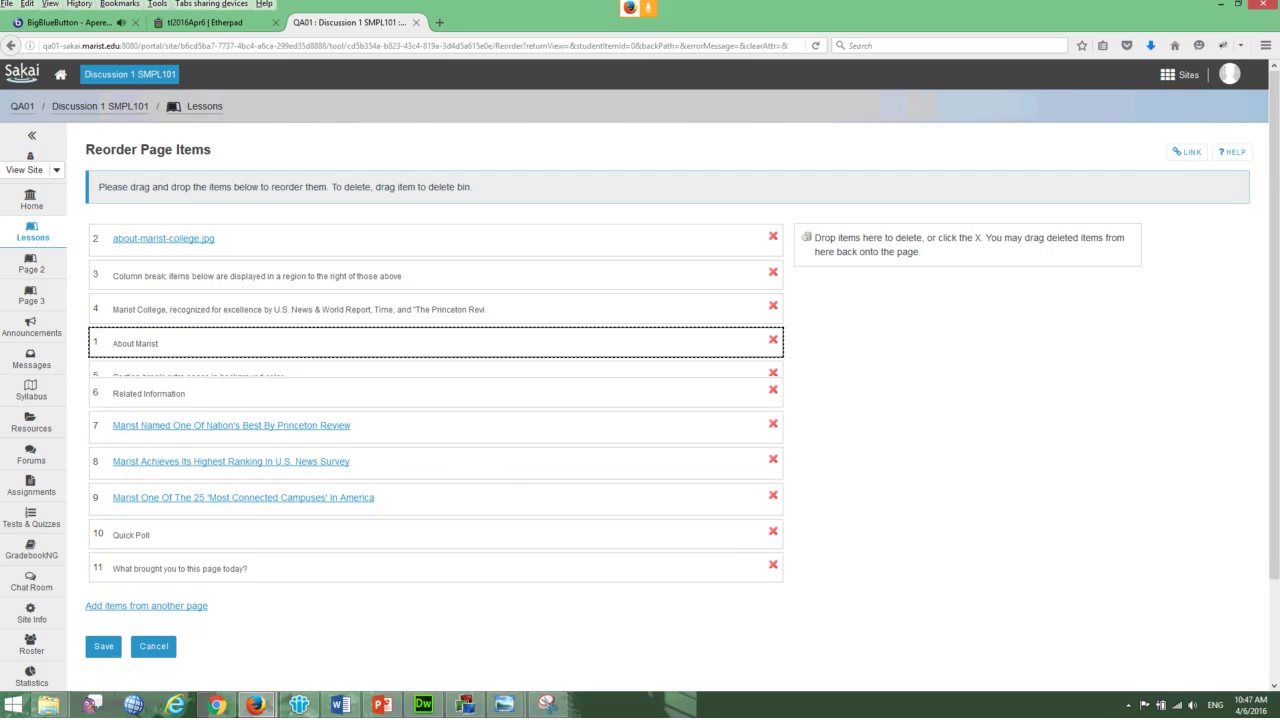
key("ctrl+Up")
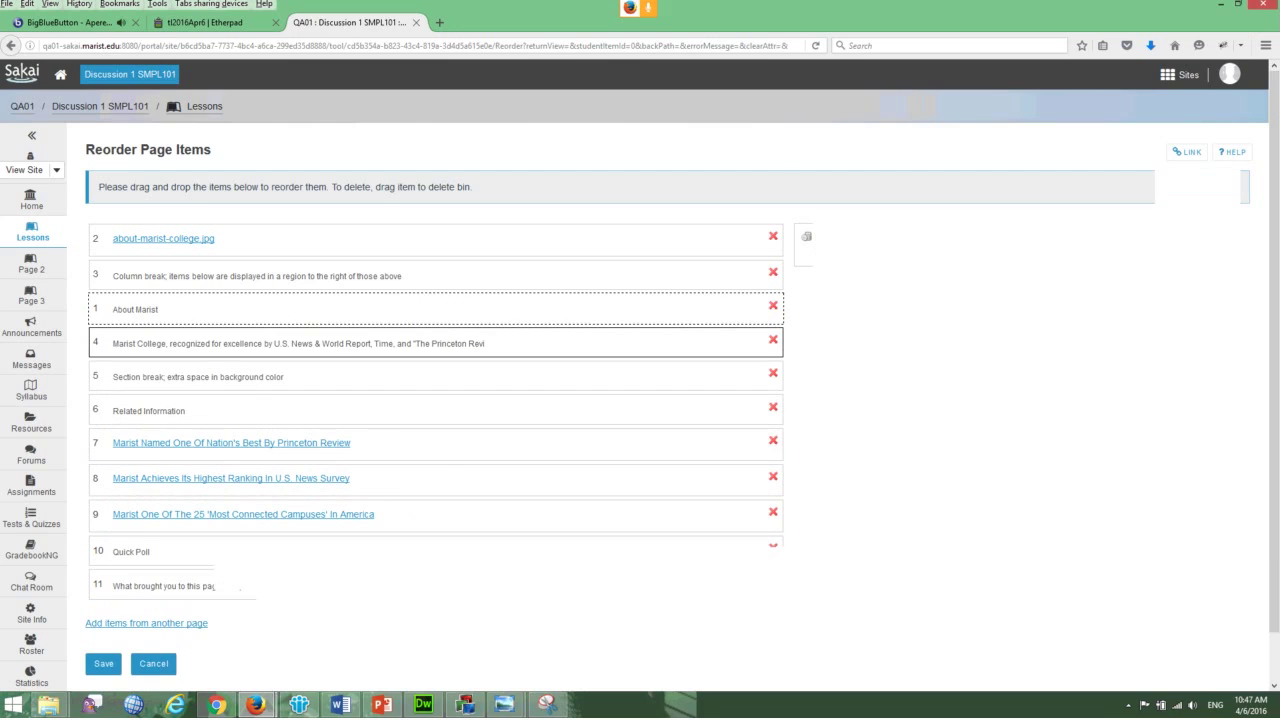
key("Return")
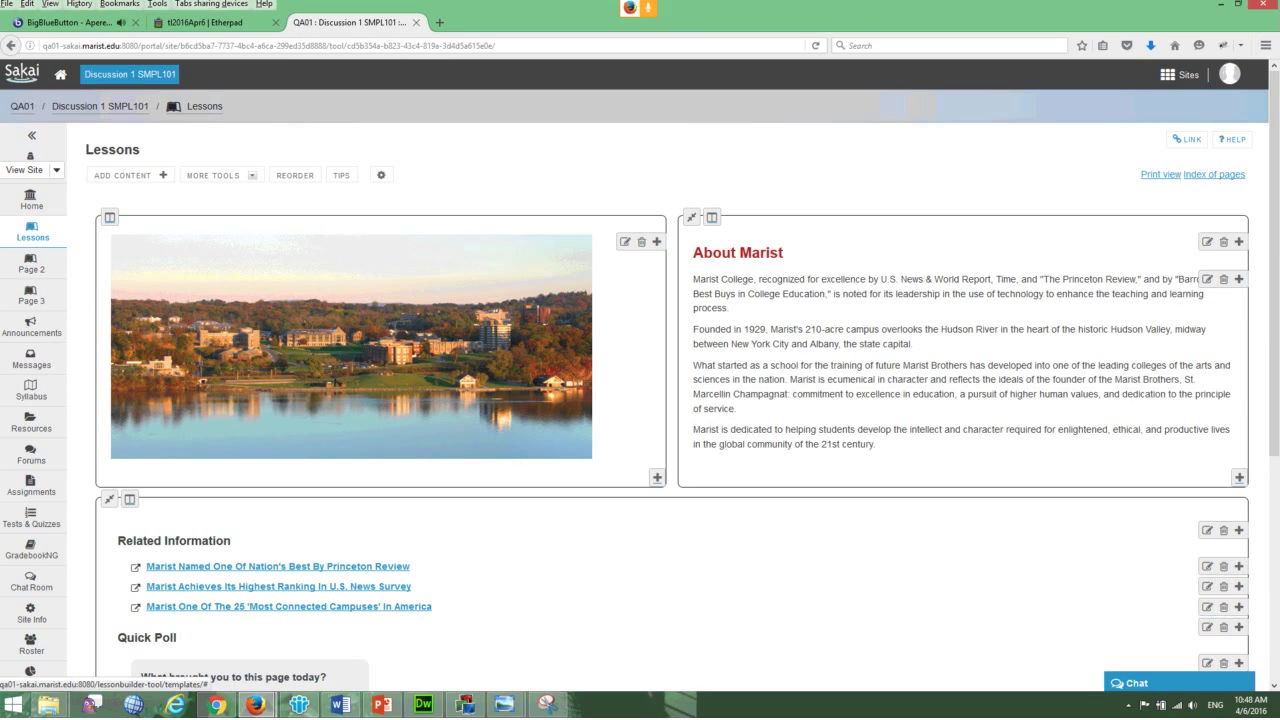
- Turn on Double width for the About Marist text column
left_click(712, 217)
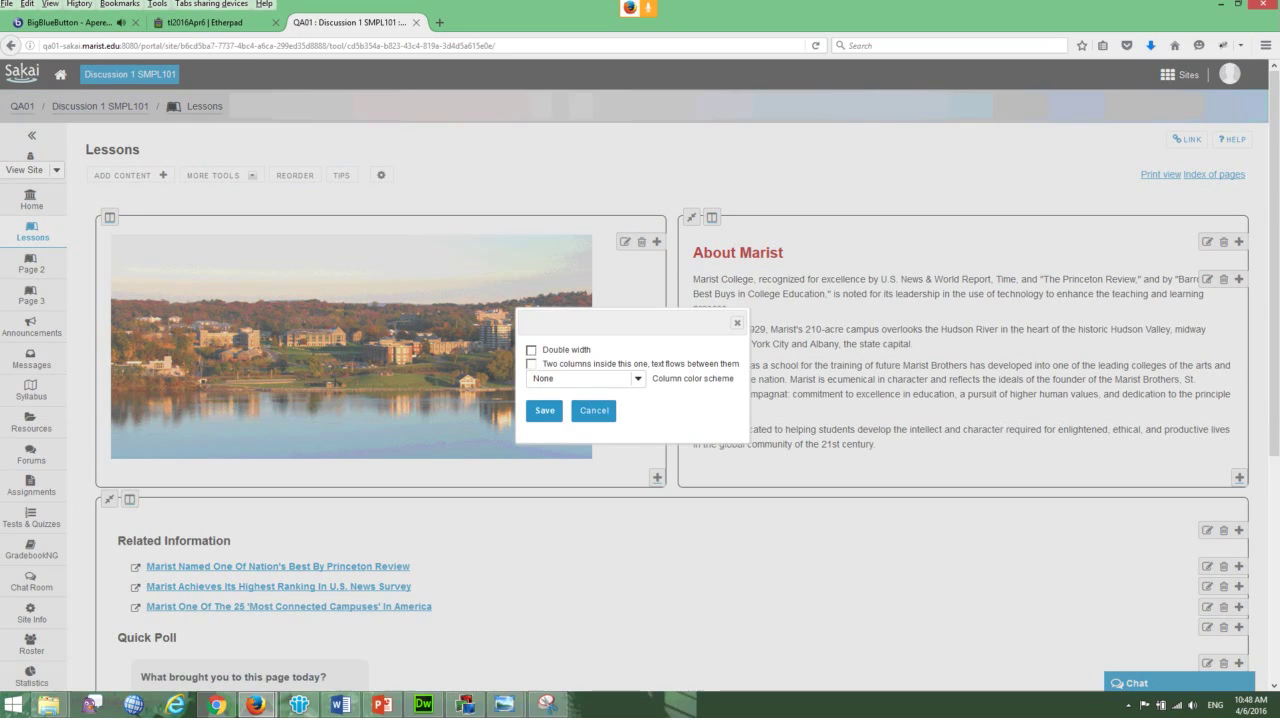
left_click(531, 350)
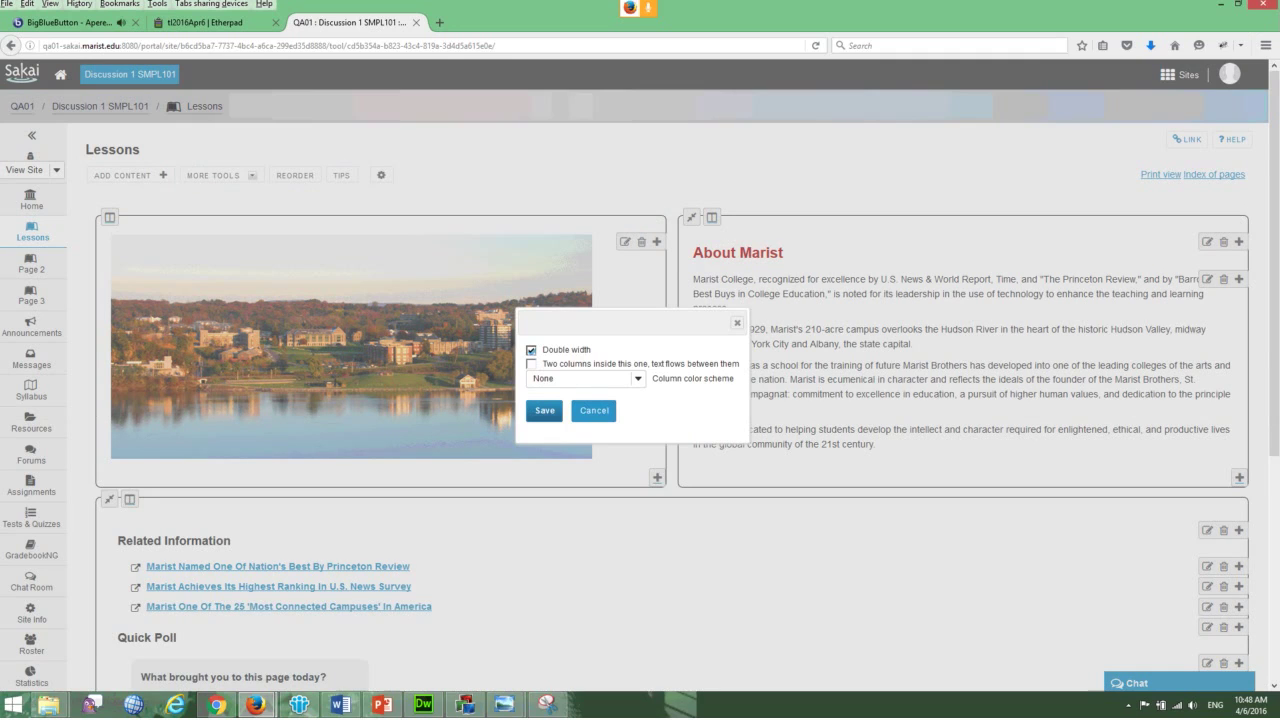
left_click(544, 410)
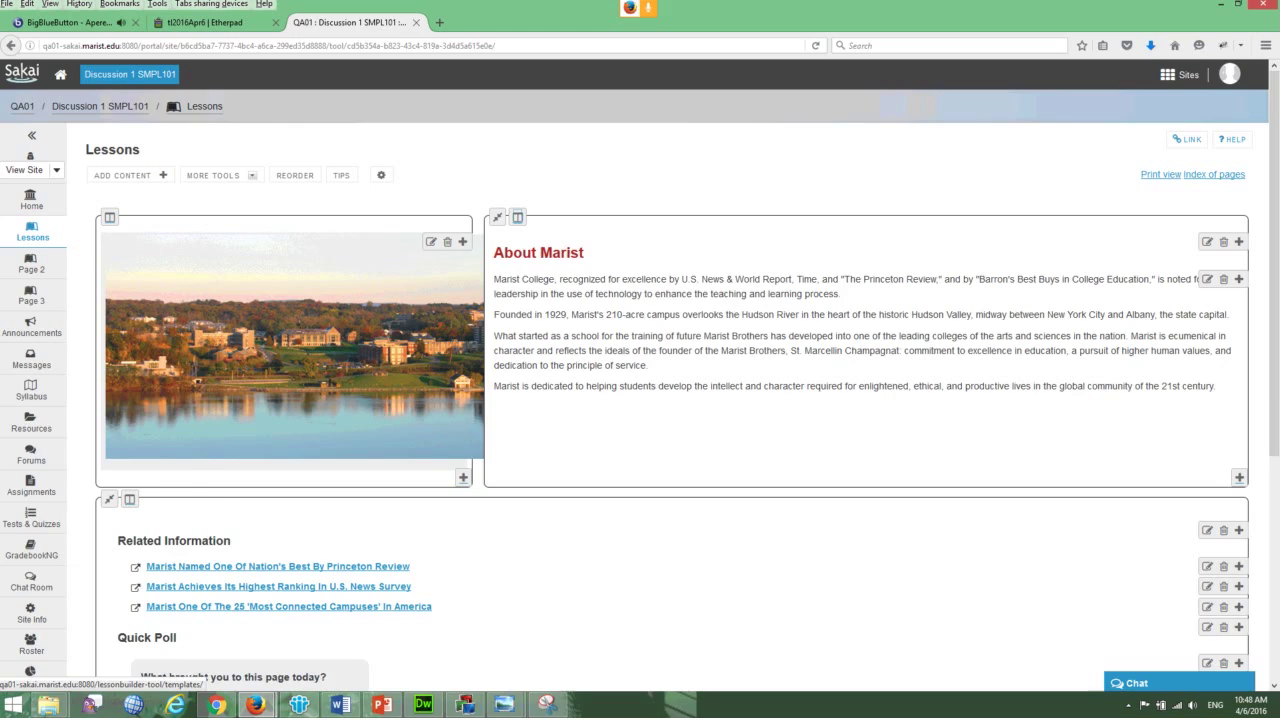
- Set the campus image's Width to 400px and Height to 200px
left_click(431, 242)
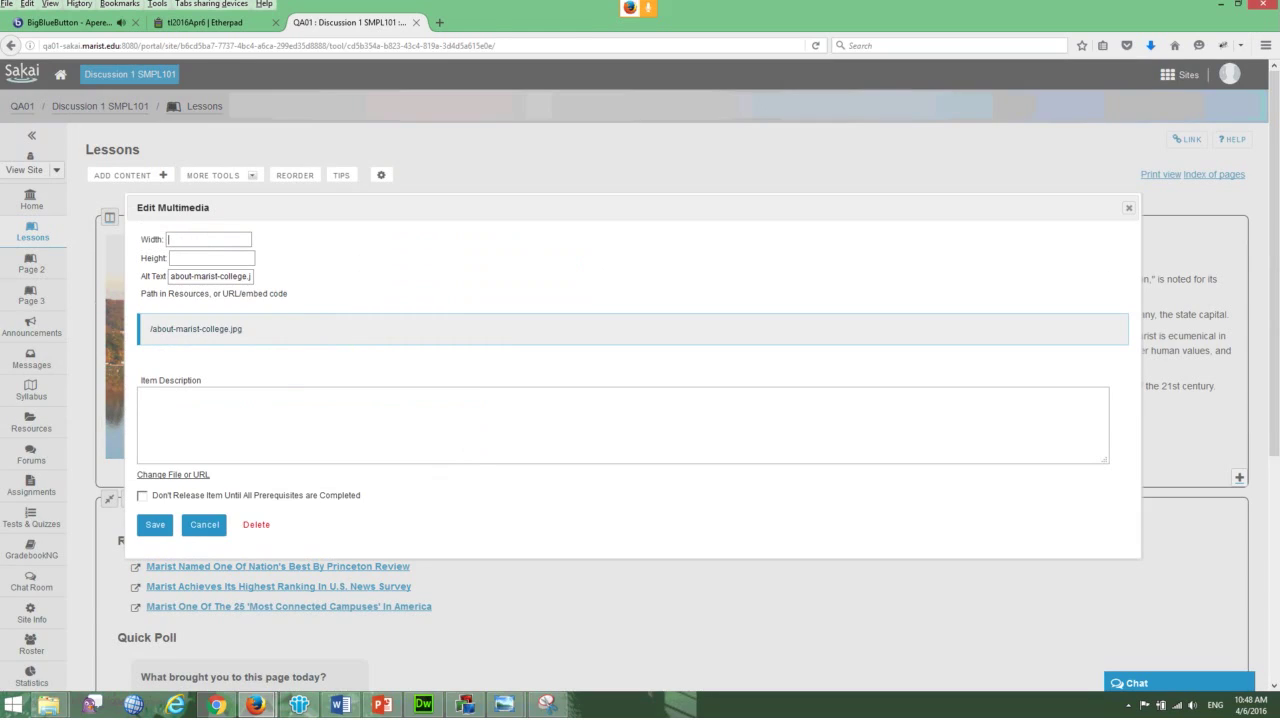
type("400")
key("Escape")
type("px")
key("Tab")
type("200px")
key("Return")
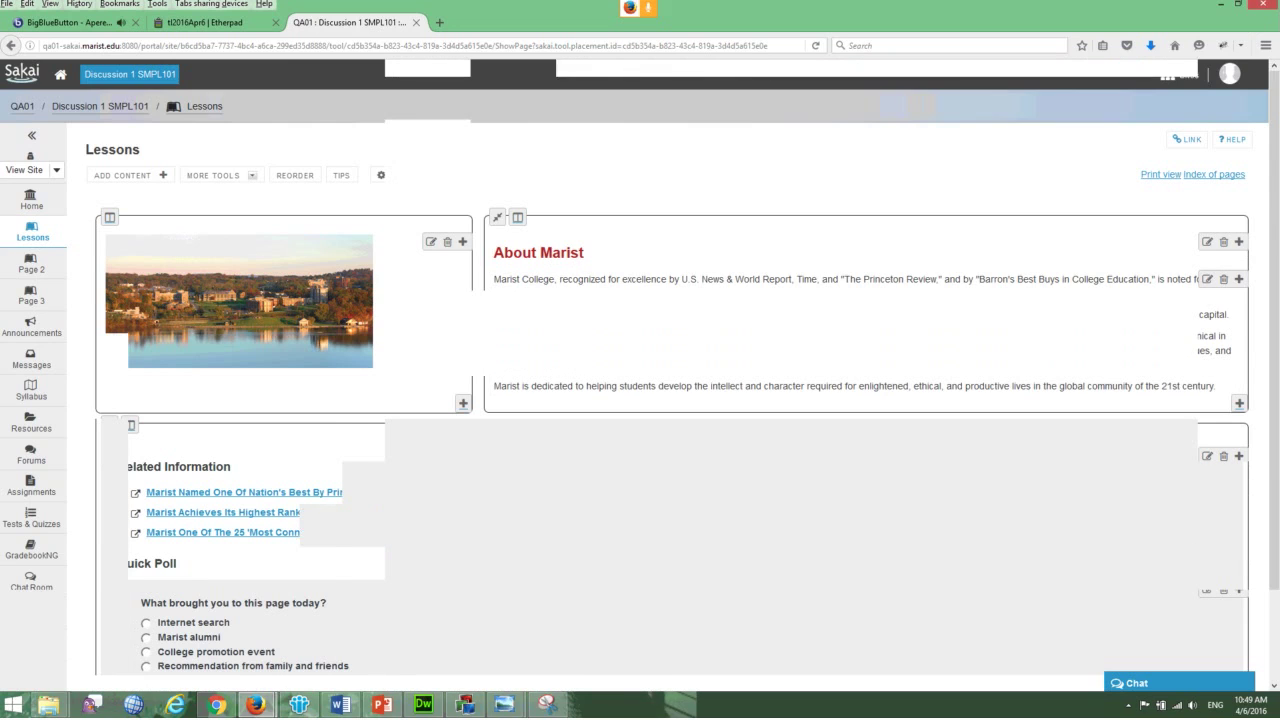
scroll(640, 400, "down", 3)
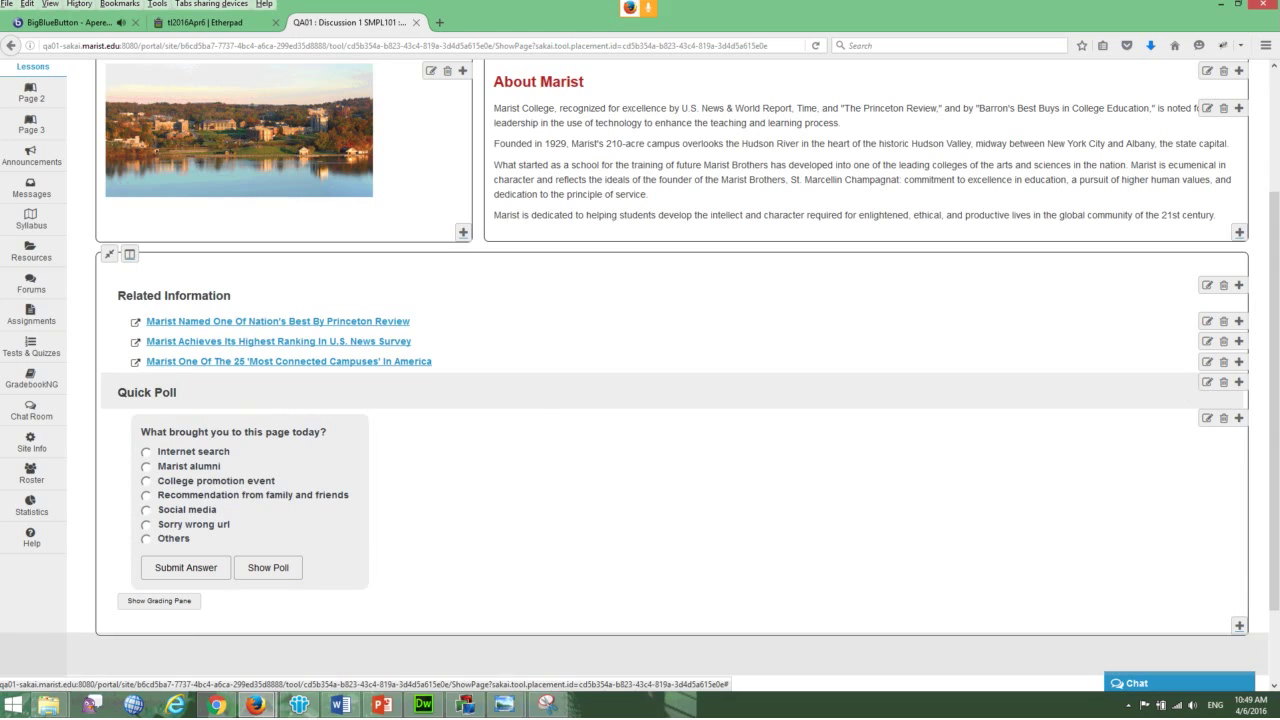
left_click(1239, 382)
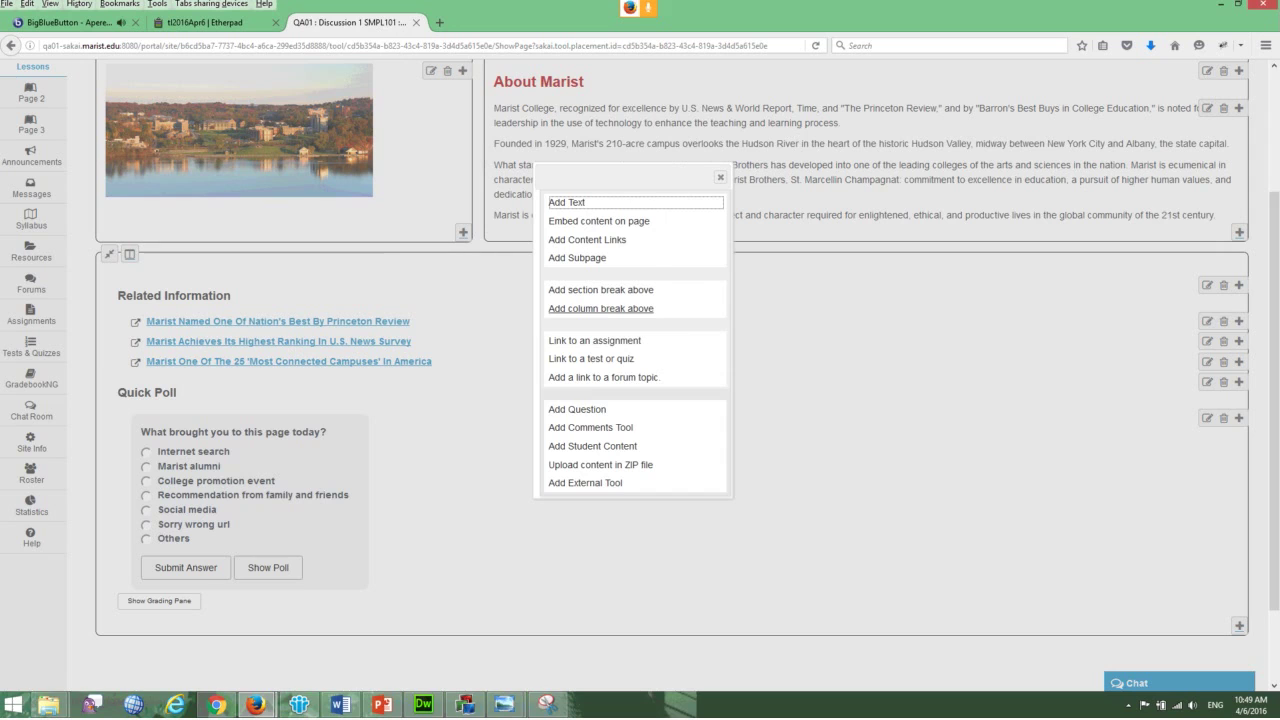
left_click(600, 308)
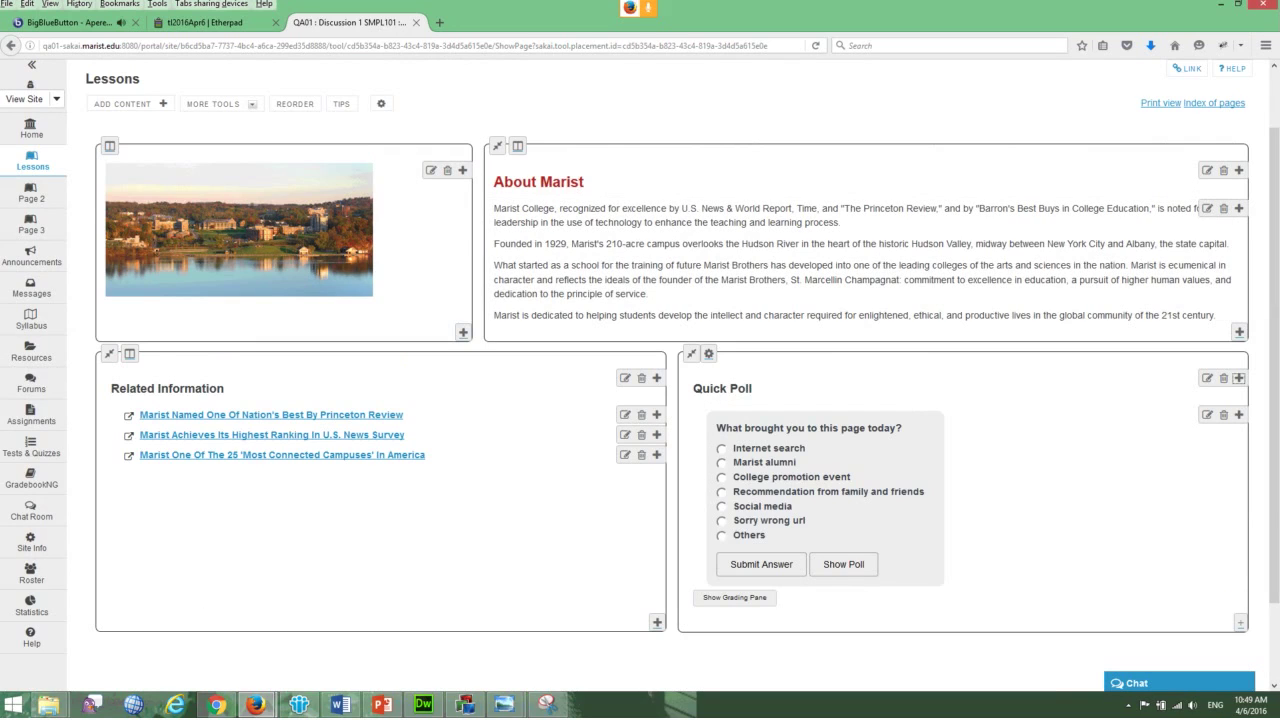
scroll(640, 400, "down", 1)
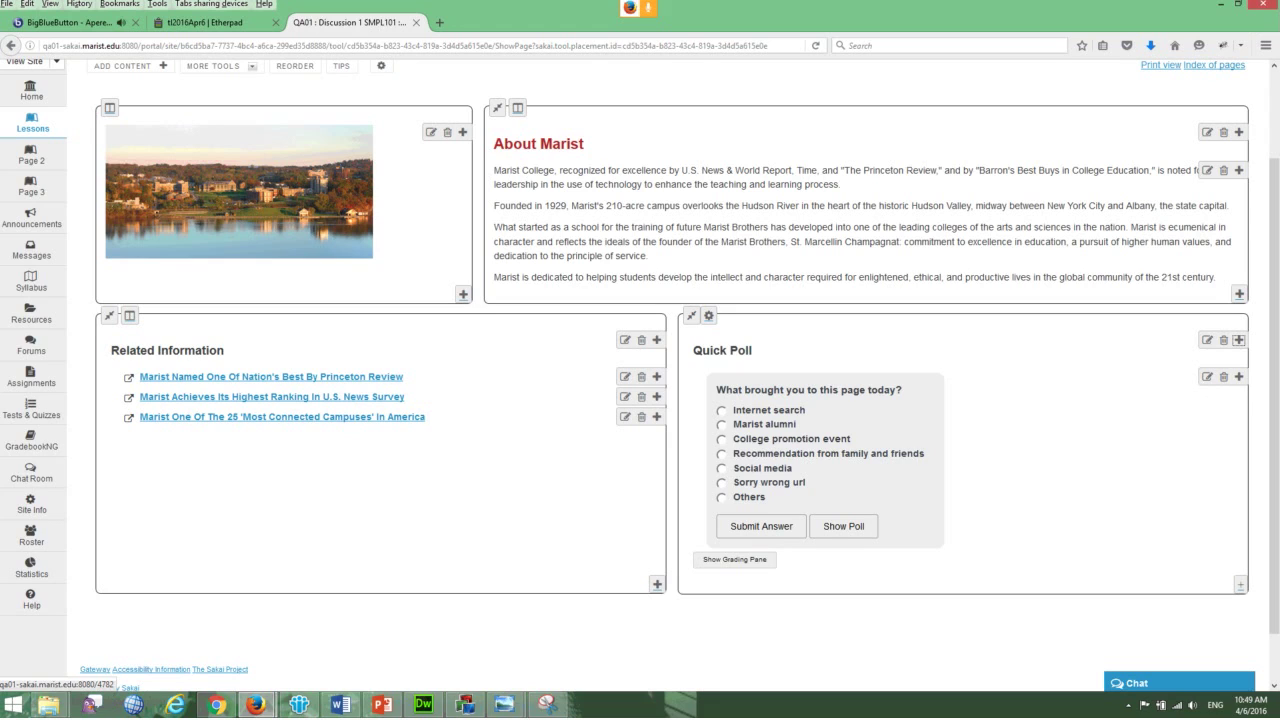
scroll(670, 360, "down", 1)
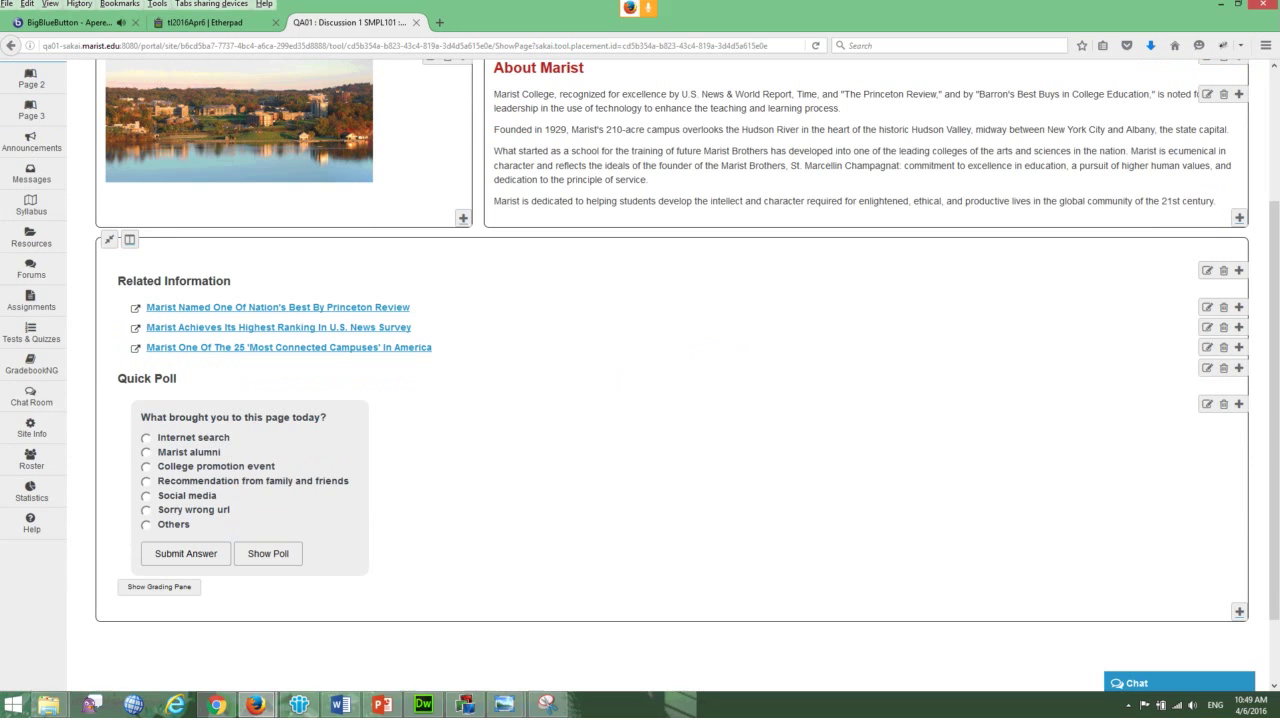
- Enable 'Two columns inside this one' for the Related Information section
left_click(109, 239)
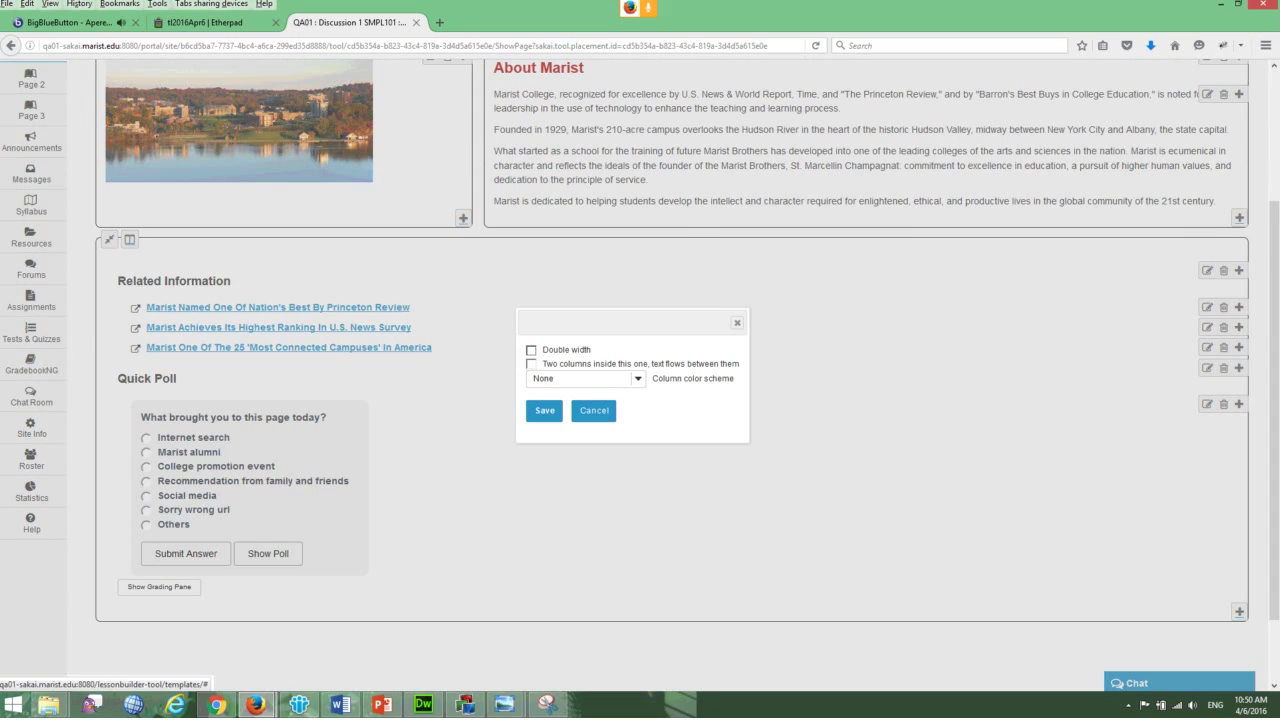
left_click(531, 364)
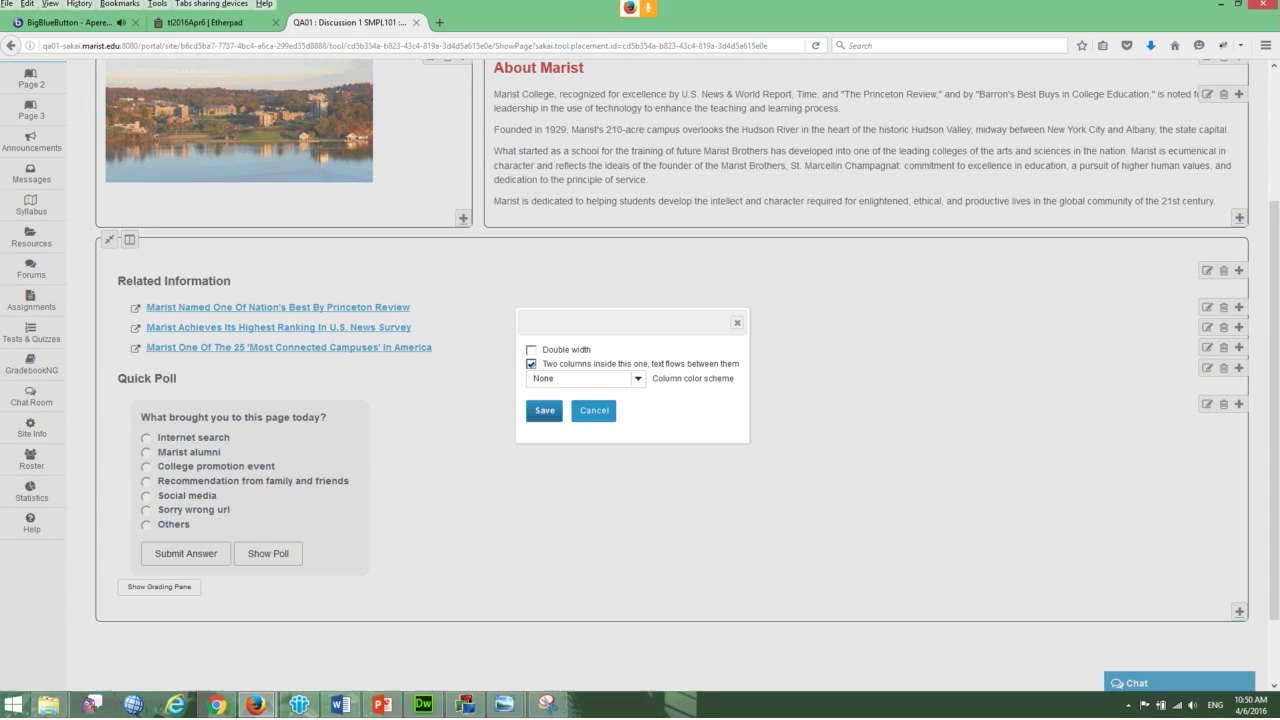
left_click(544, 410)
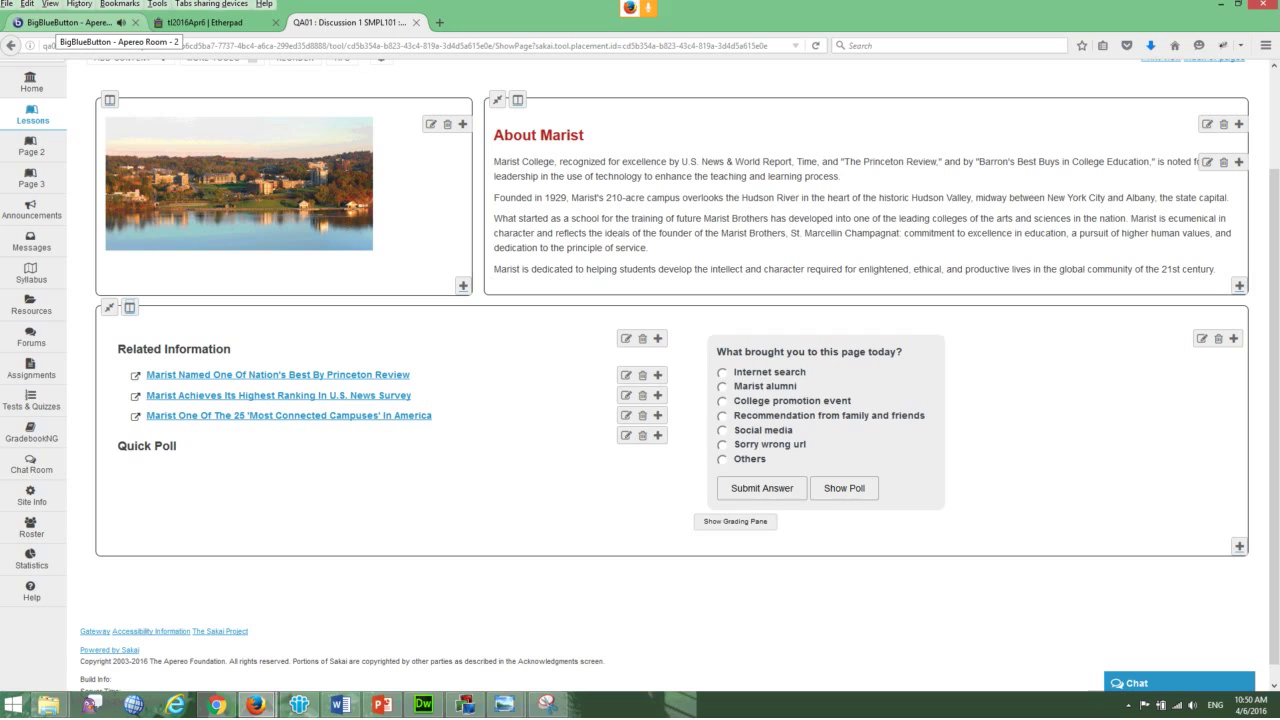
left_click(70, 22)
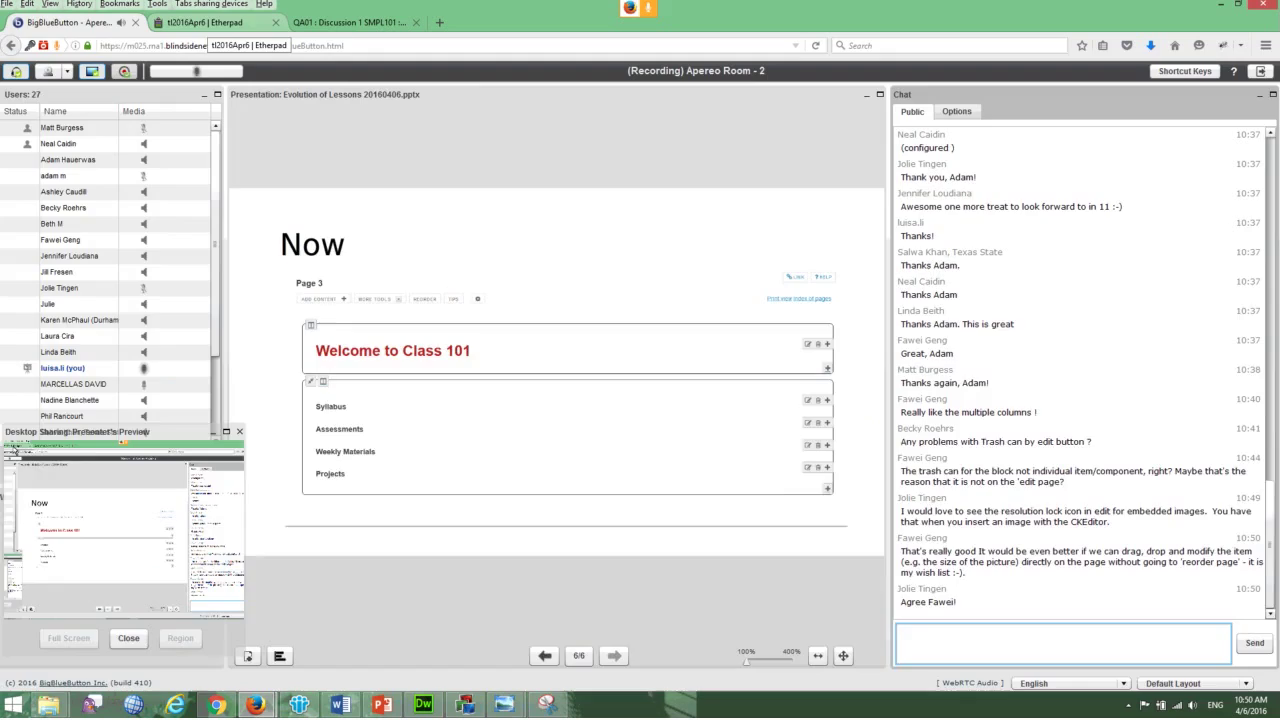
left_click(200, 22)
key("ctrl+Tab")
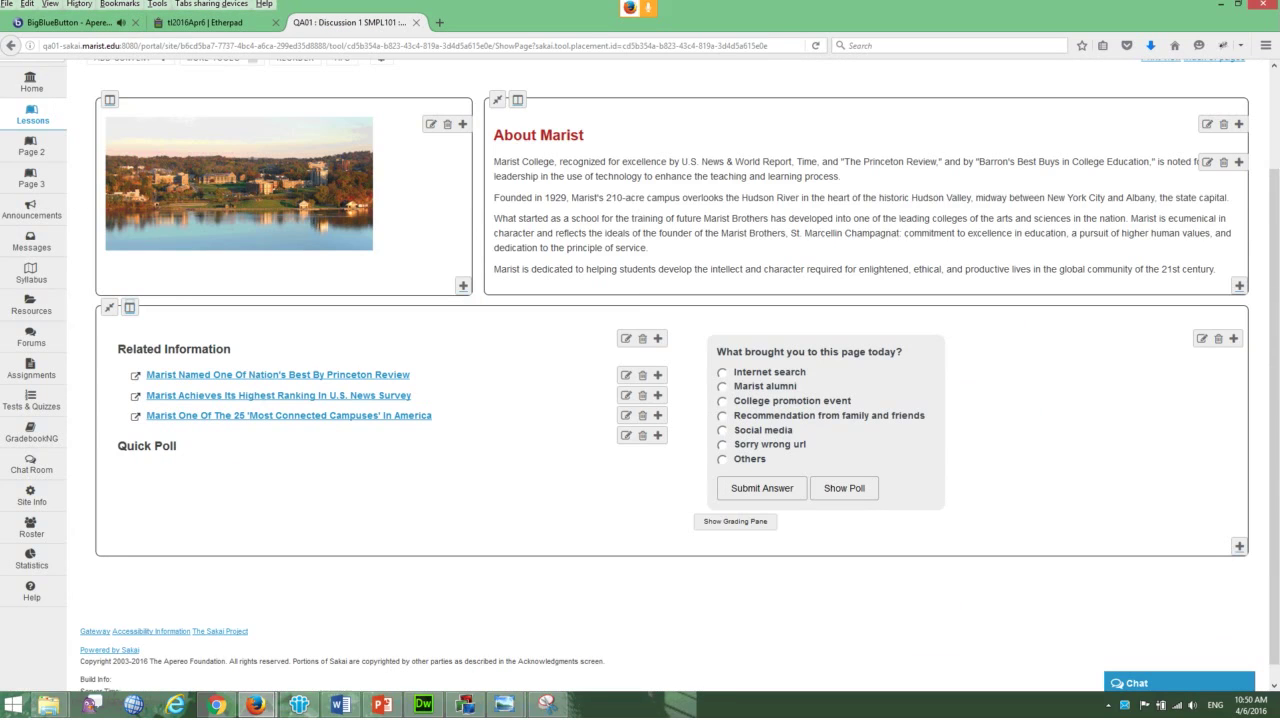
scroll(640, 380, "up", 1)
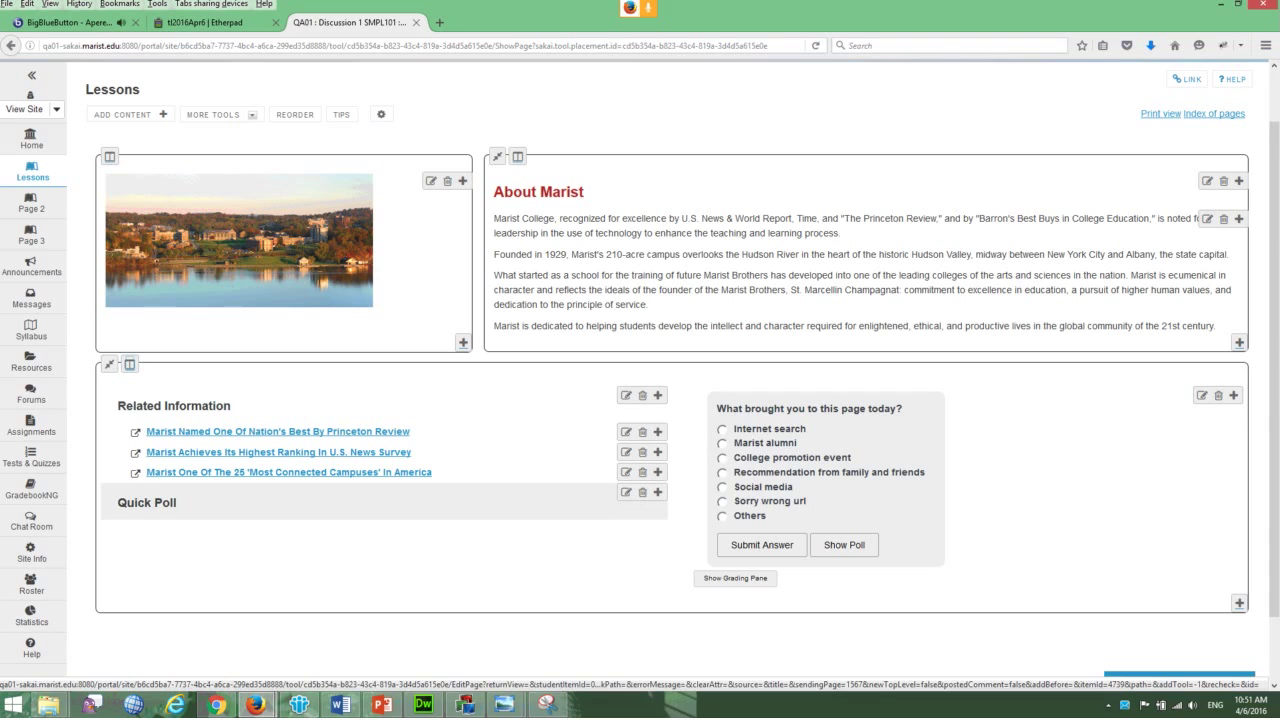
left_click(642, 395)
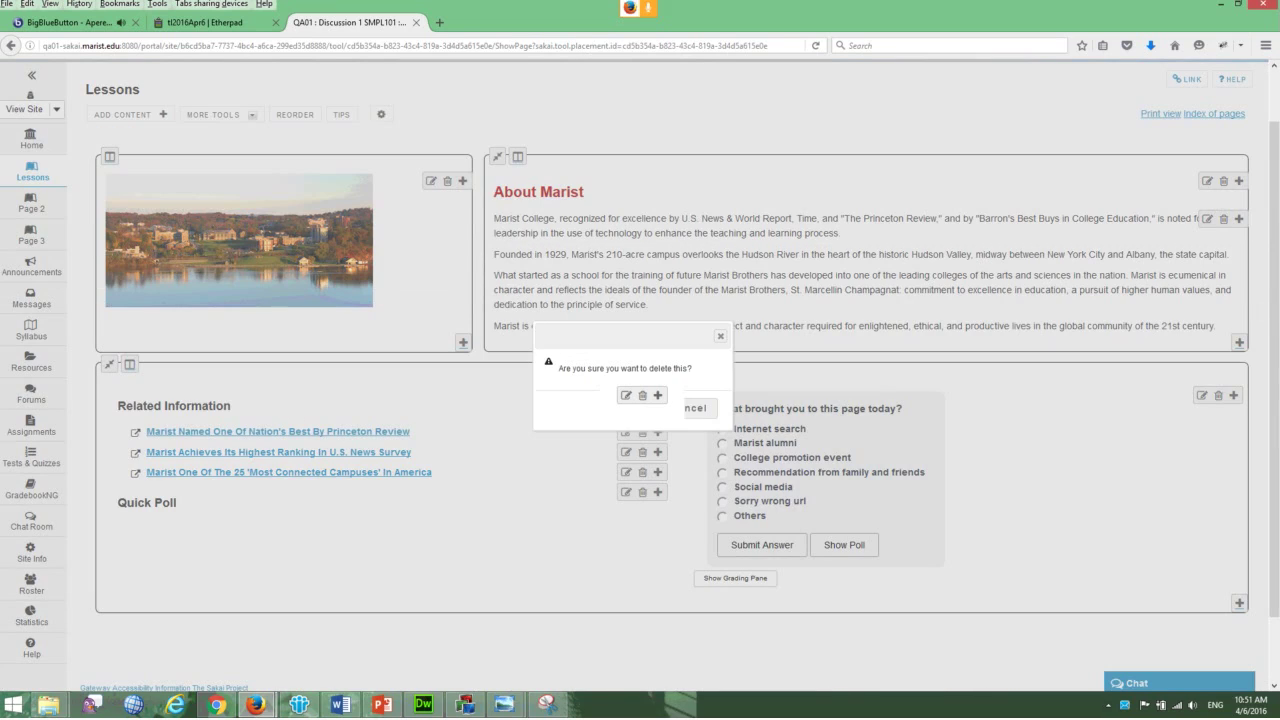
left_click(642, 407)
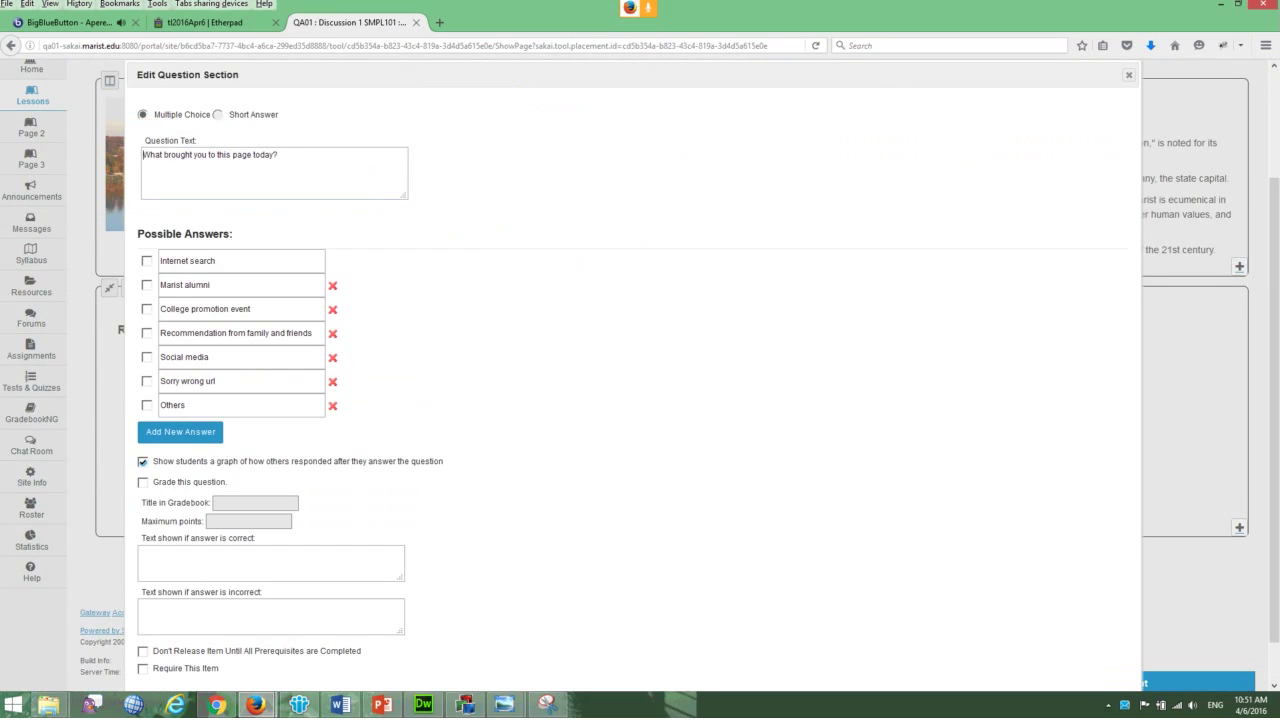
type("Quick P")
type("oll: What br")
scroll(640, 400, "down", 1)
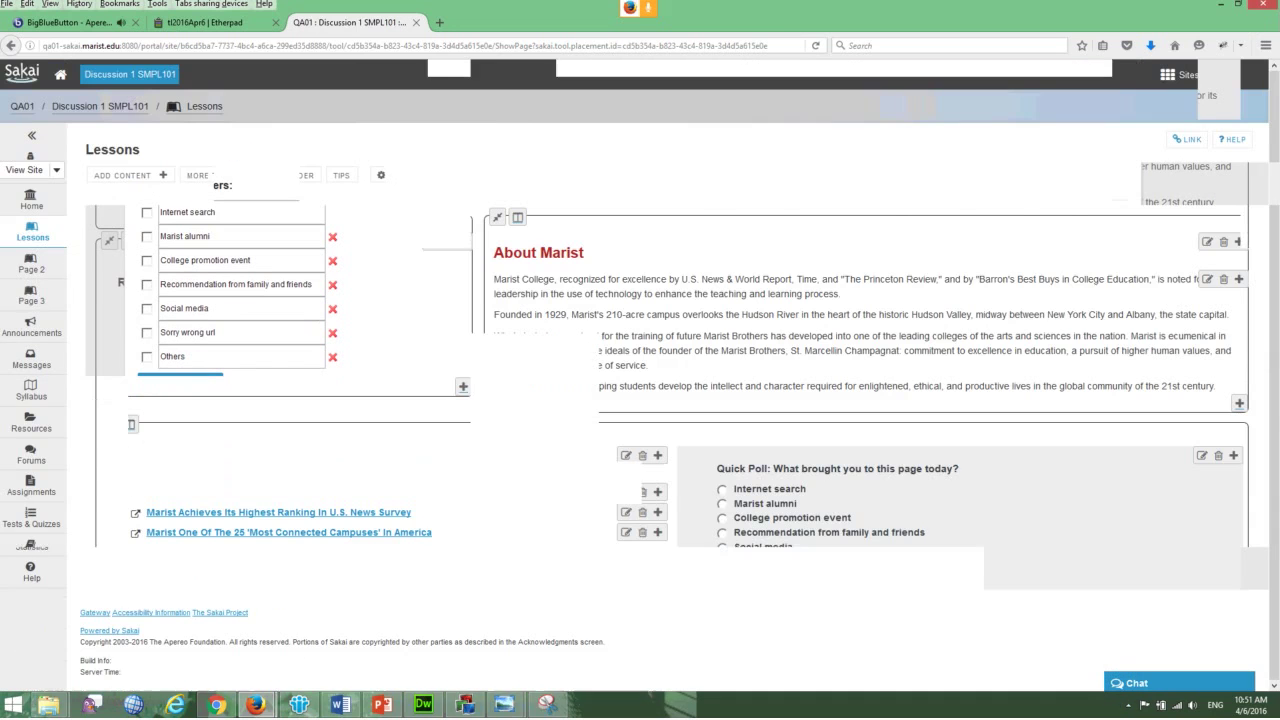
scroll(640, 400, "down", 3)
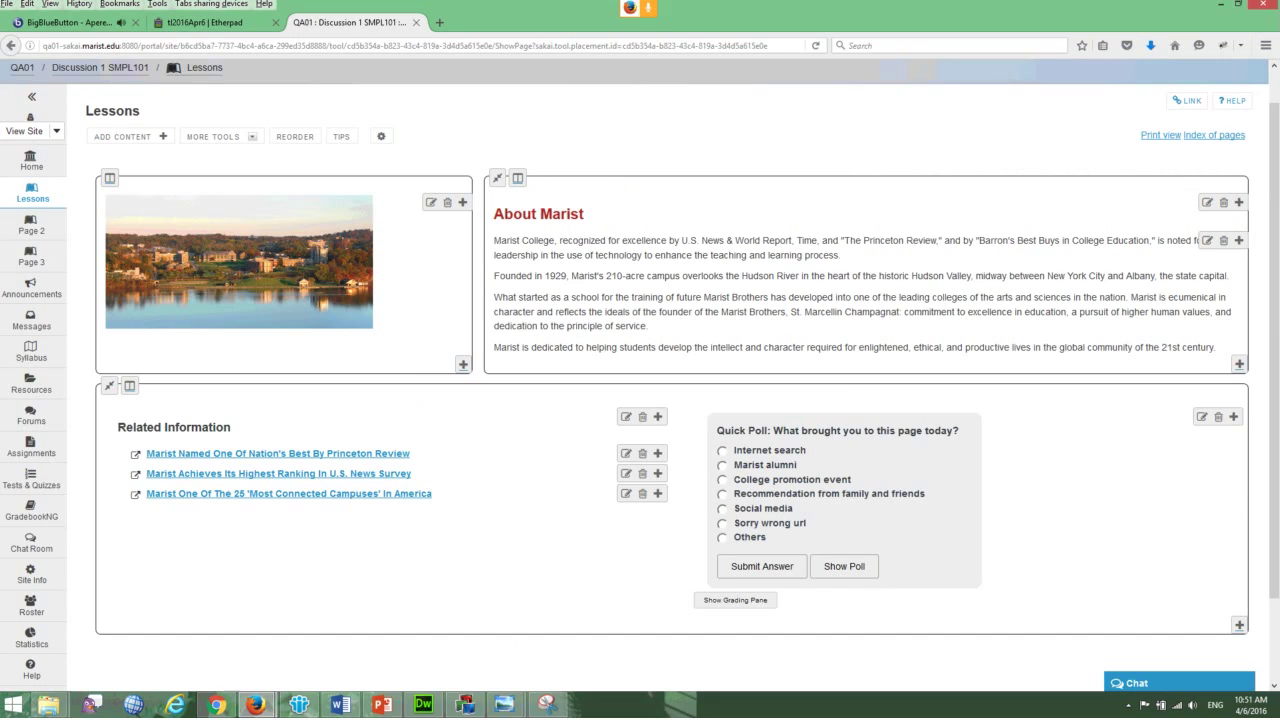
- Switch to the BigBlueButton meeting tab with Ctrl+1
key("ctrl+1")
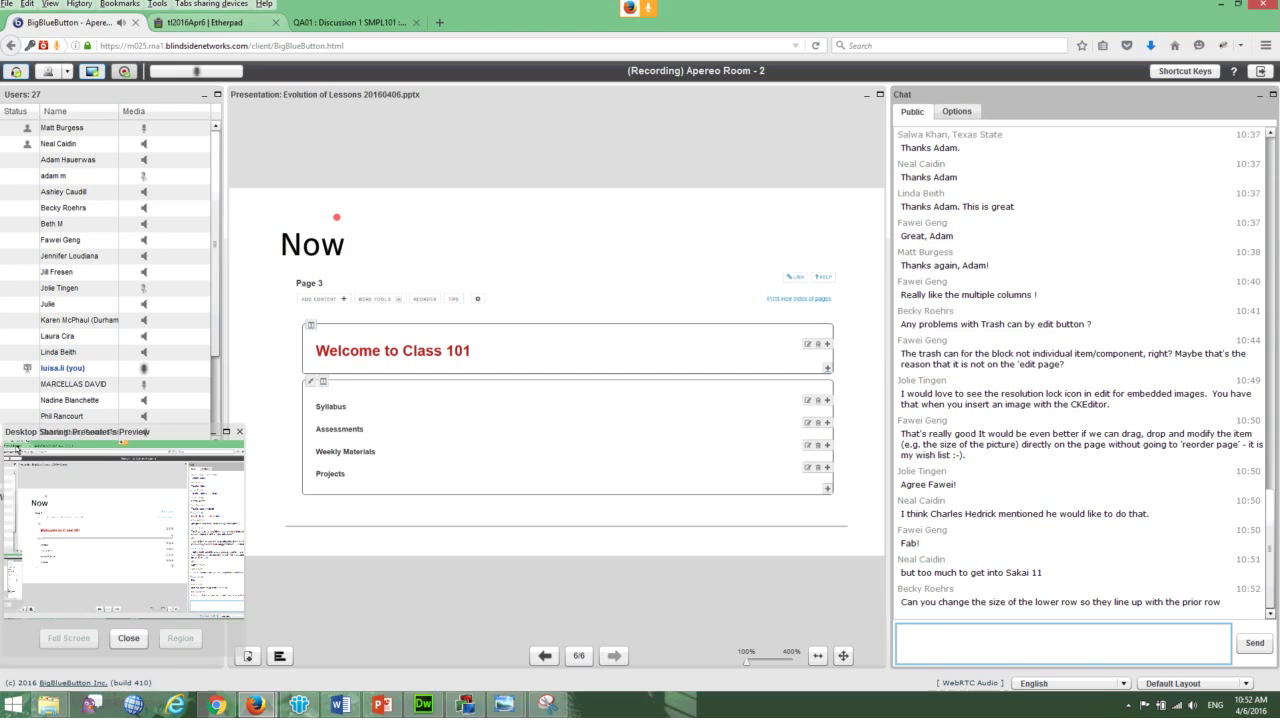
- Return to the 'QA01 : Discussion 1 SMPL101' Sakai browser tab
left_click(350, 22)
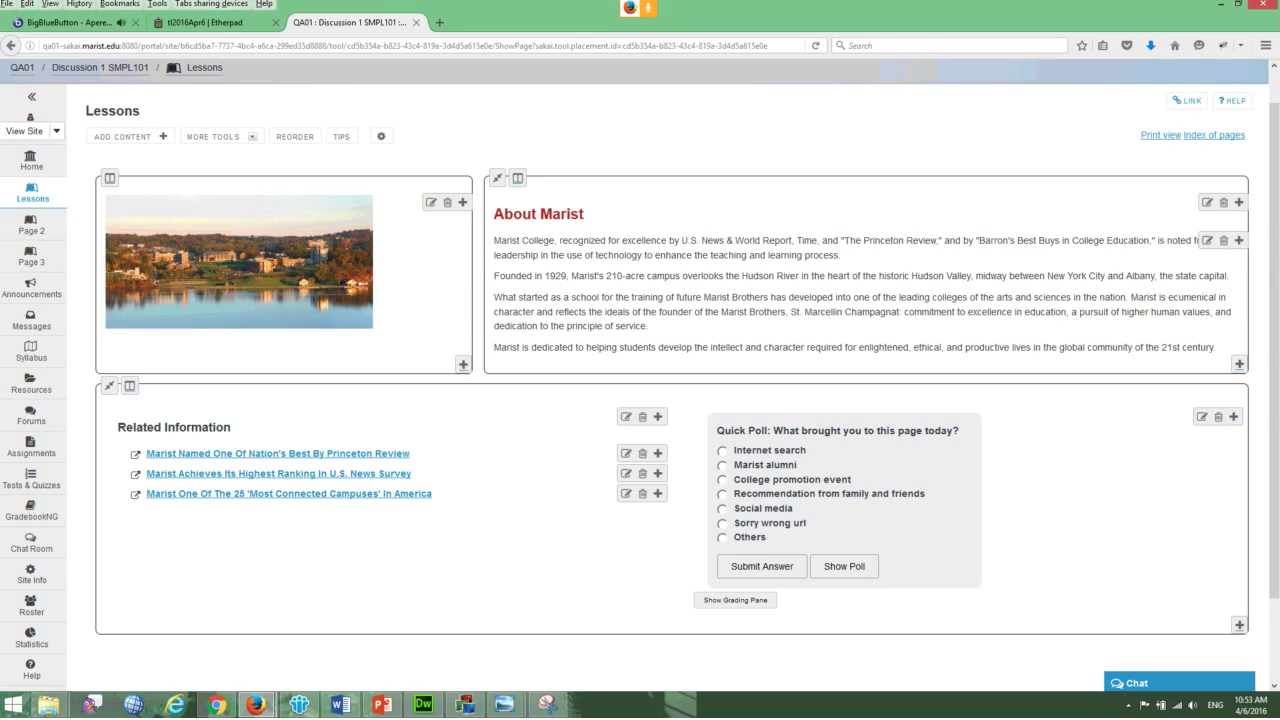
- Go to Page 2 from the left navigation to see its Welcome to Class 101 heading and four folder links
left_click(31, 225)
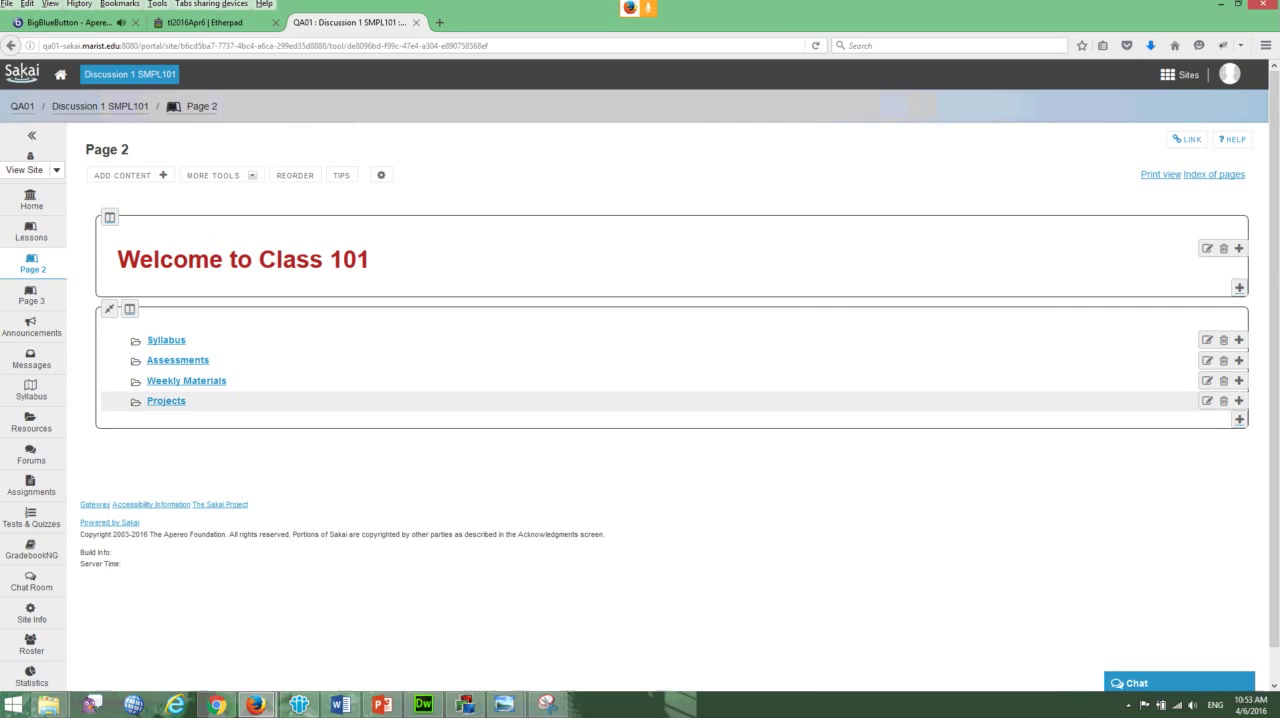
- Follow the Syllabus folder link on Page 2 to view its empty subpage
left_click(166, 340)
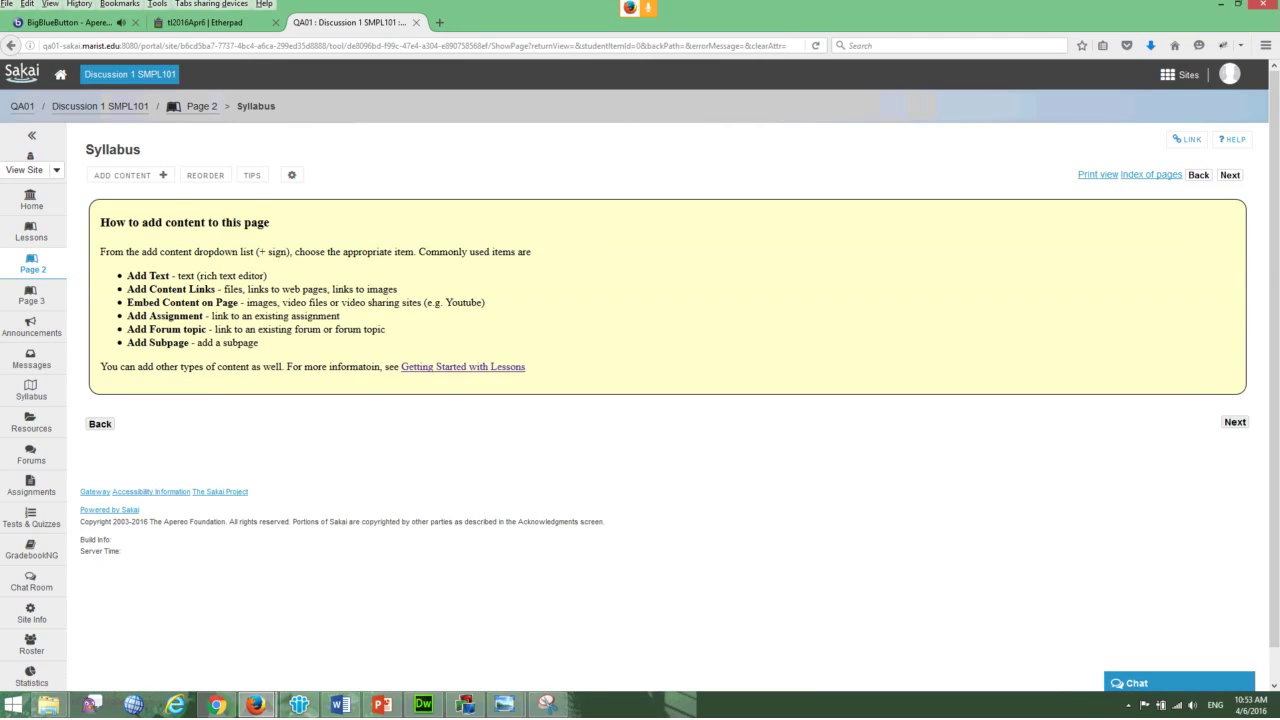
- Go back from the Syllabus subpage to Page 2
key("alt+Left")
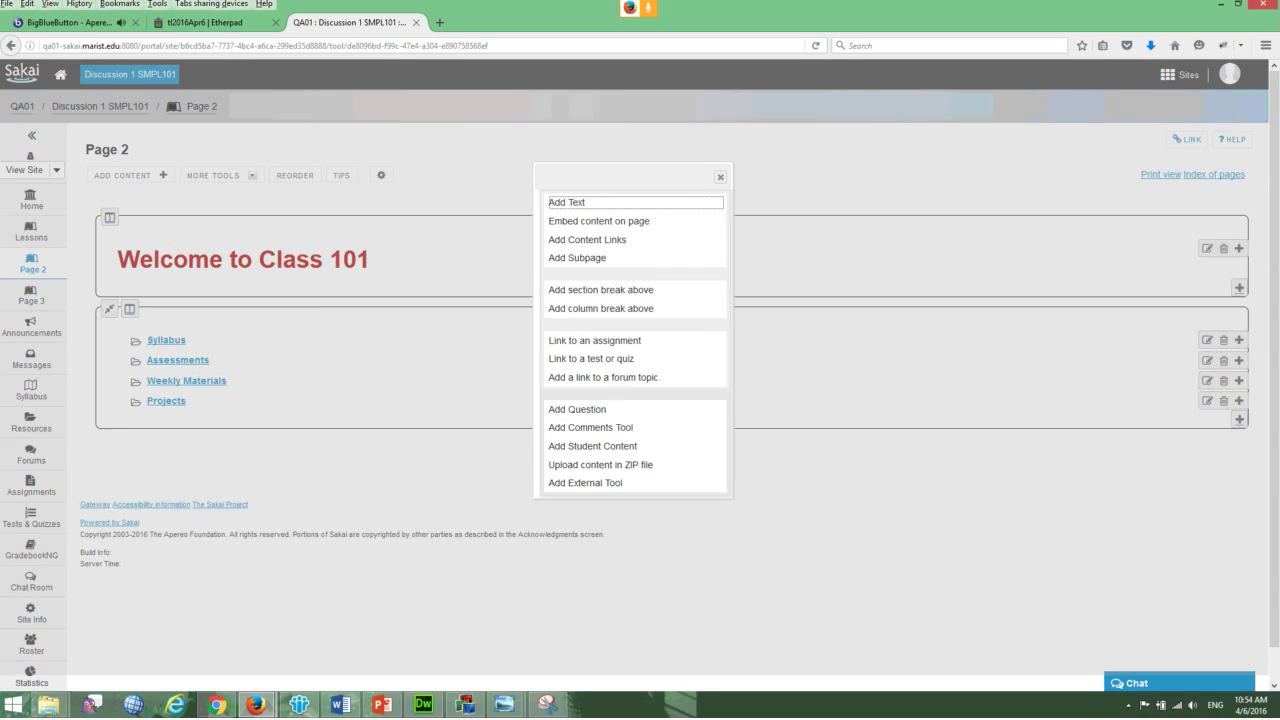
left_click(600, 289)
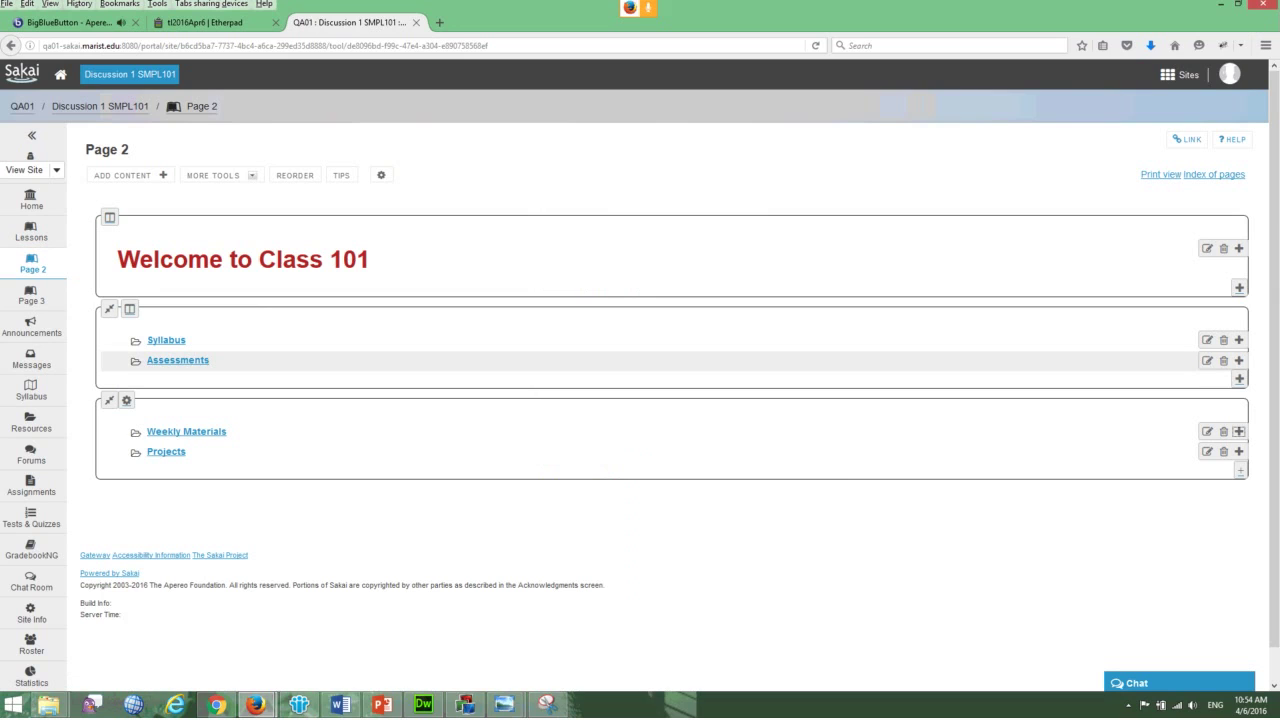
left_click(1239, 360)
left_click(600, 330)
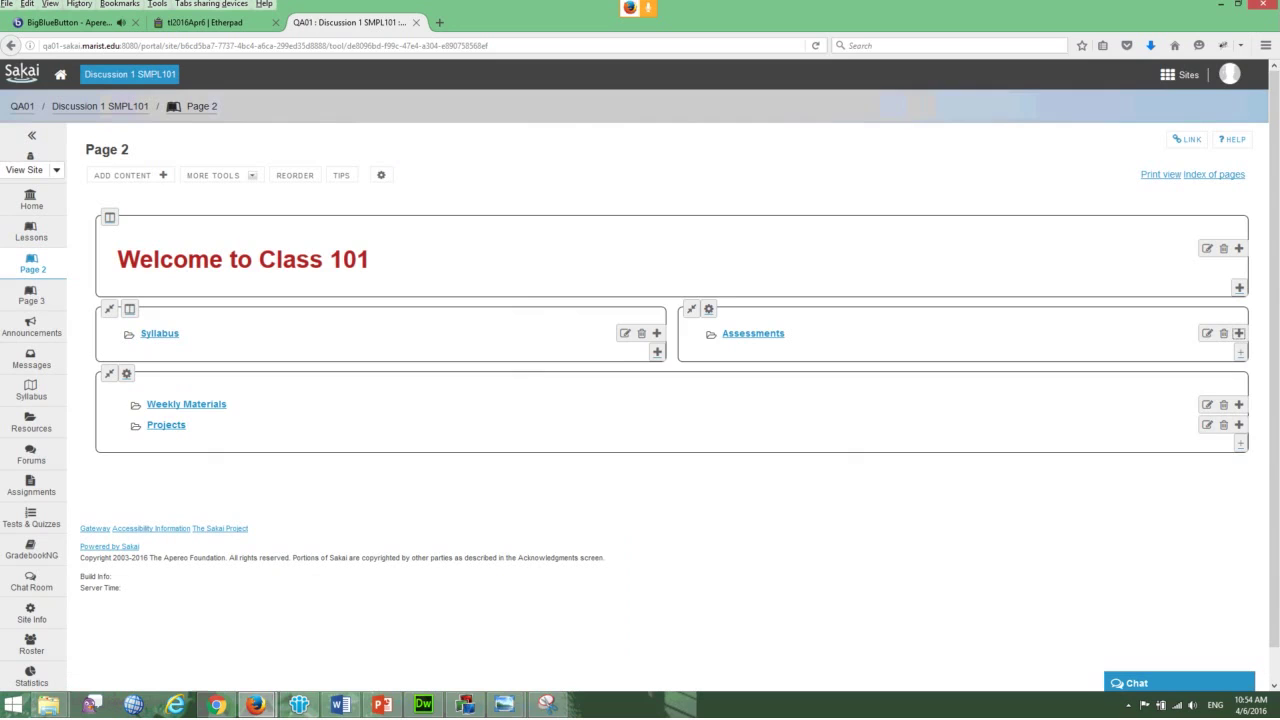
left_click(657, 351)
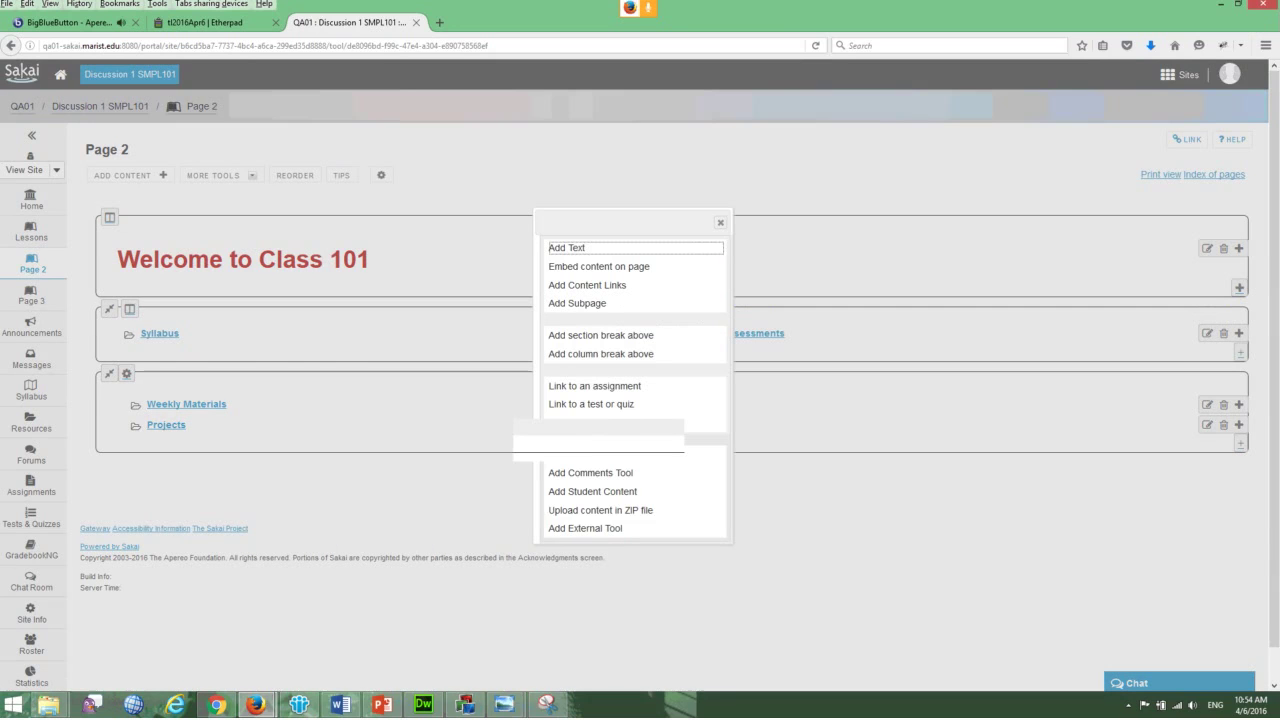
left_click(600, 354)
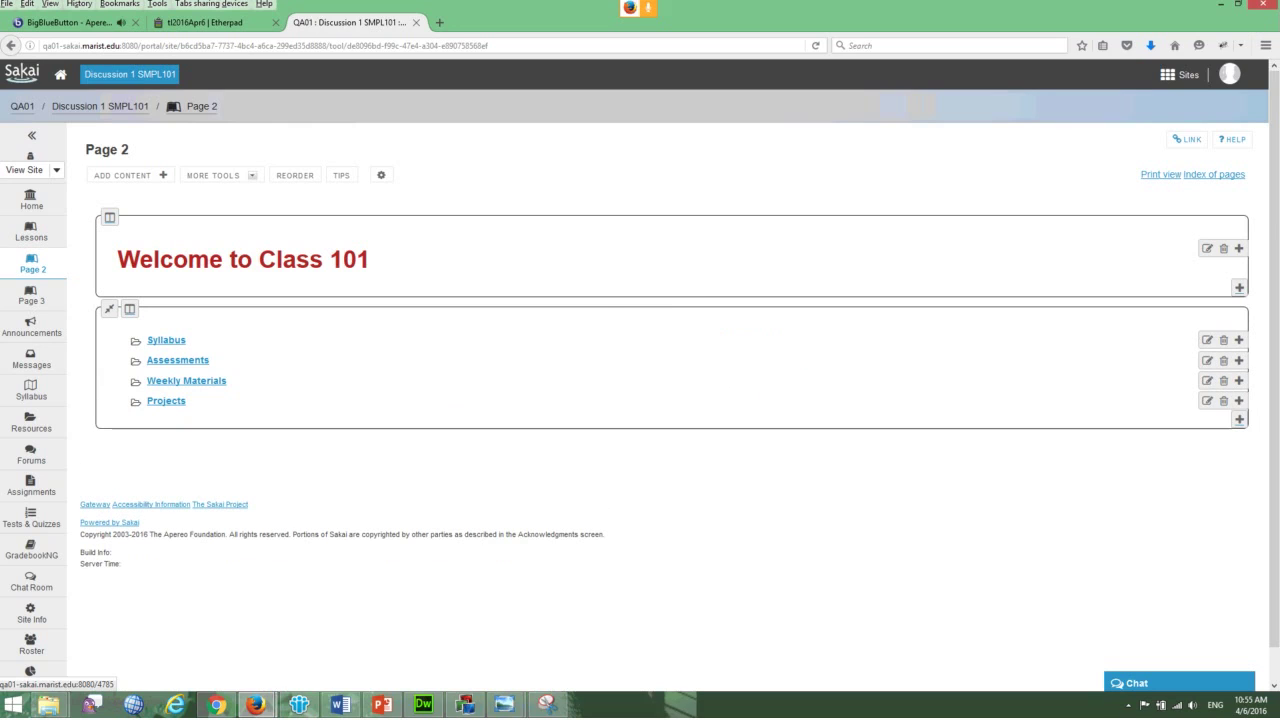
- Add column breaks above Assessments, Weekly Materials and Projects for four columns, then go to Page 3
left_click(1239, 419)
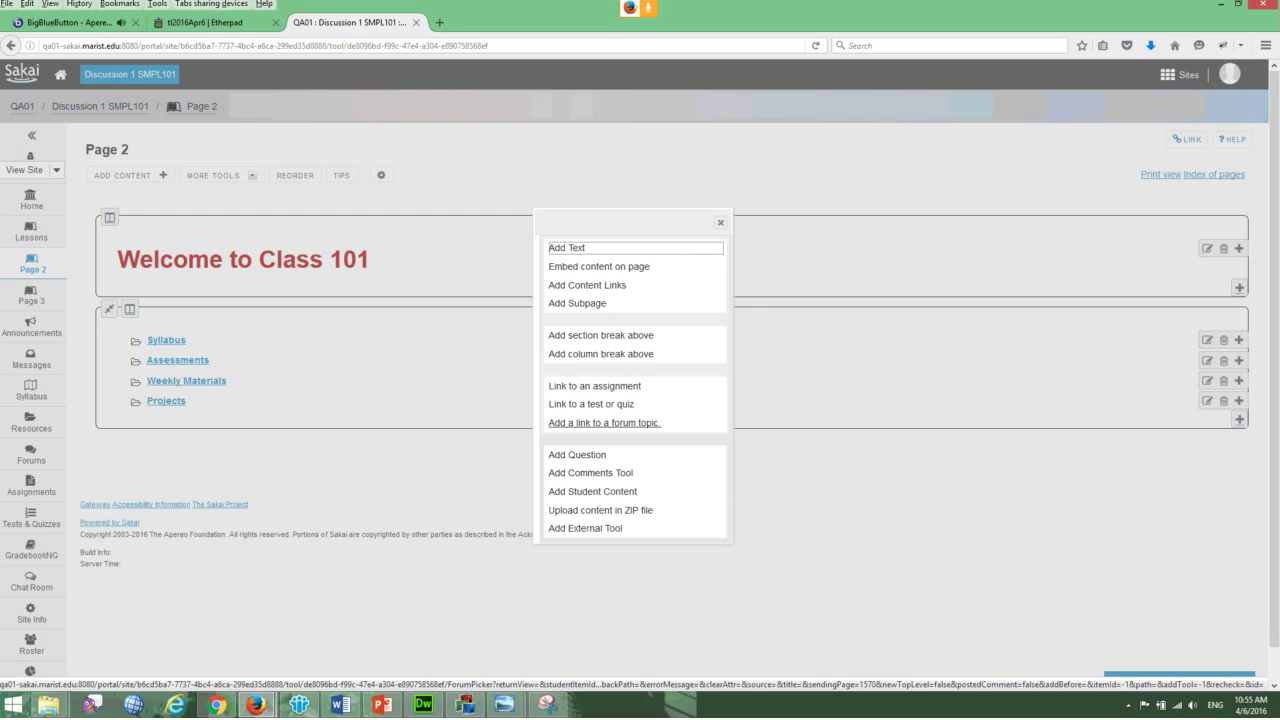
left_click(598, 354)
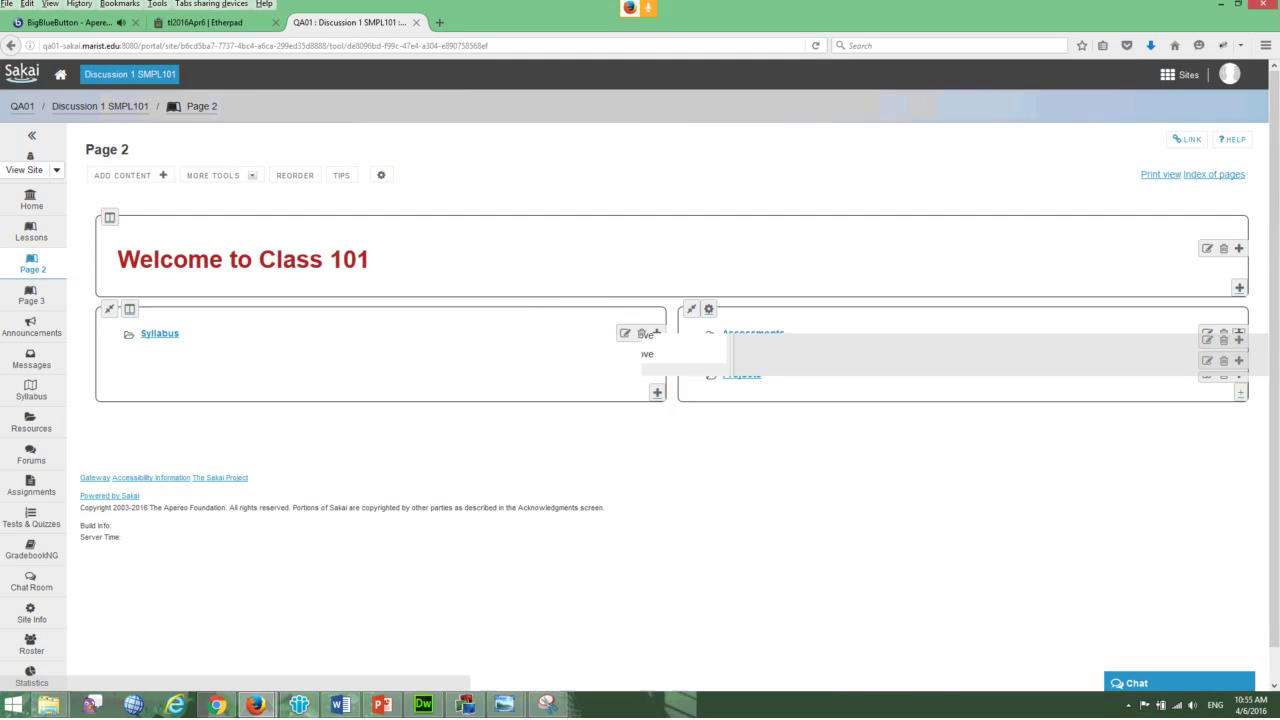
left_click(1239, 357)
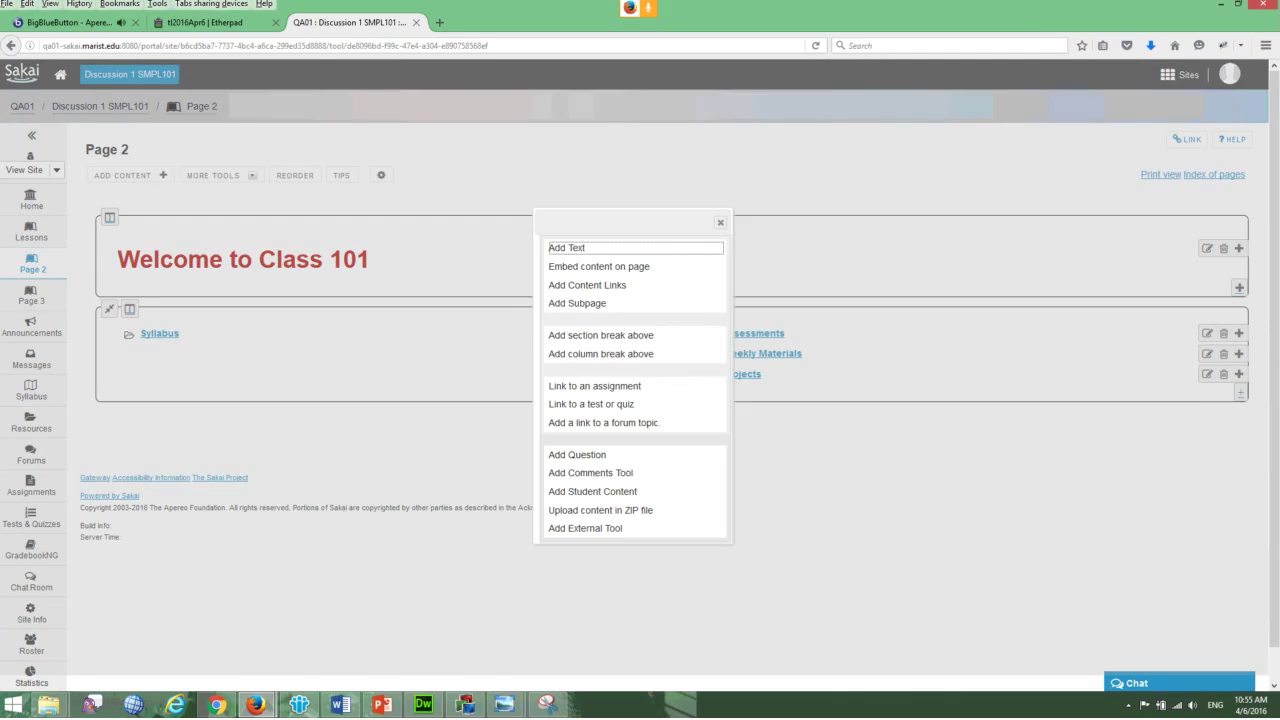
left_click(598, 352)
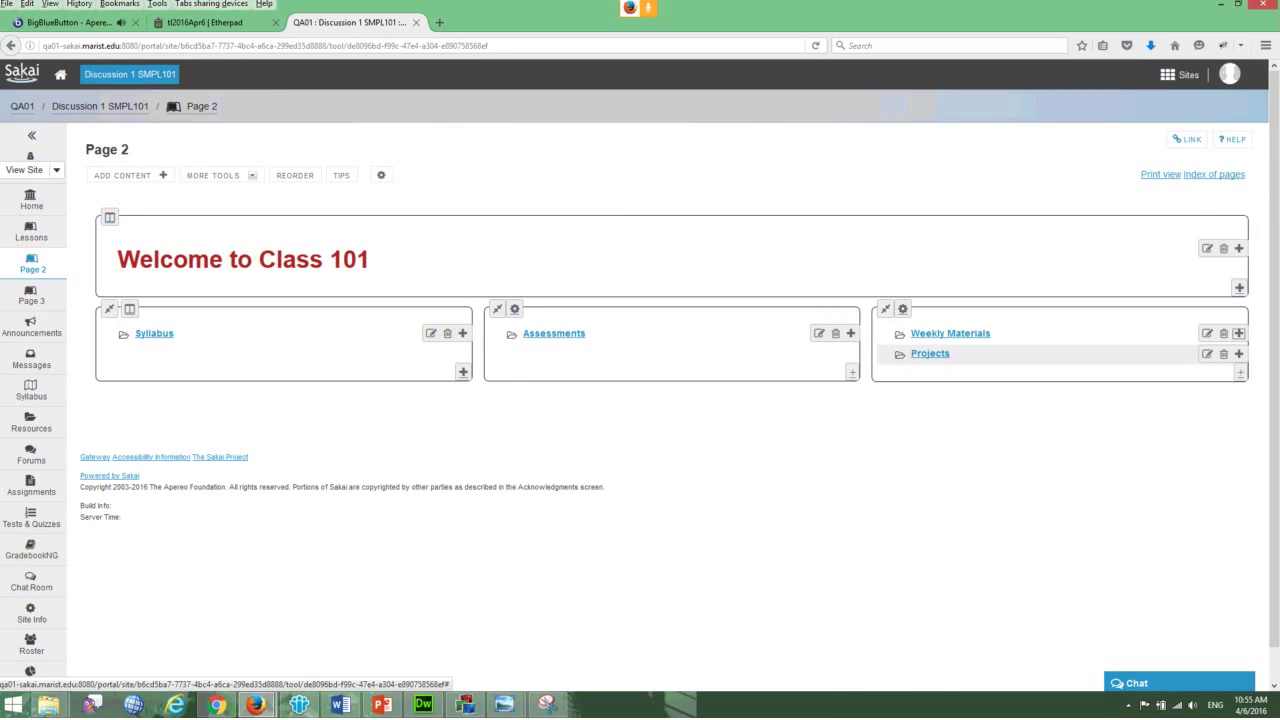
left_click(1239, 354)
left_click(598, 352)
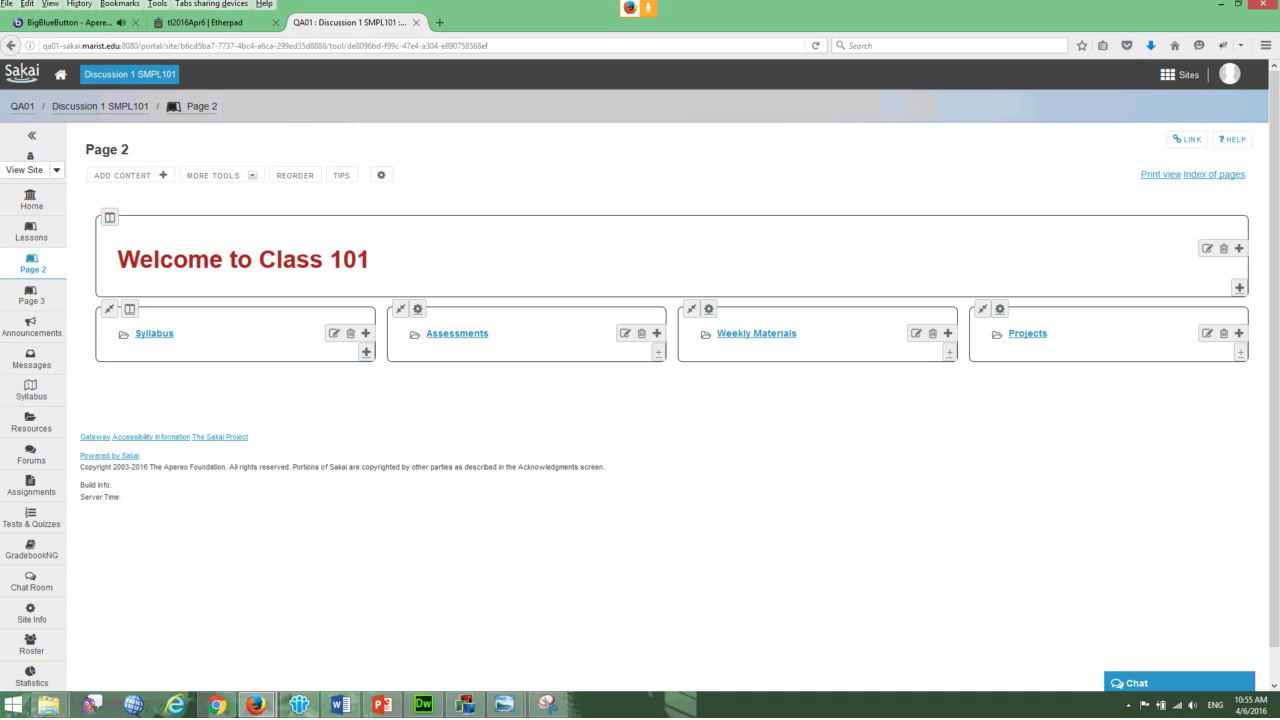
left_click(31, 295)
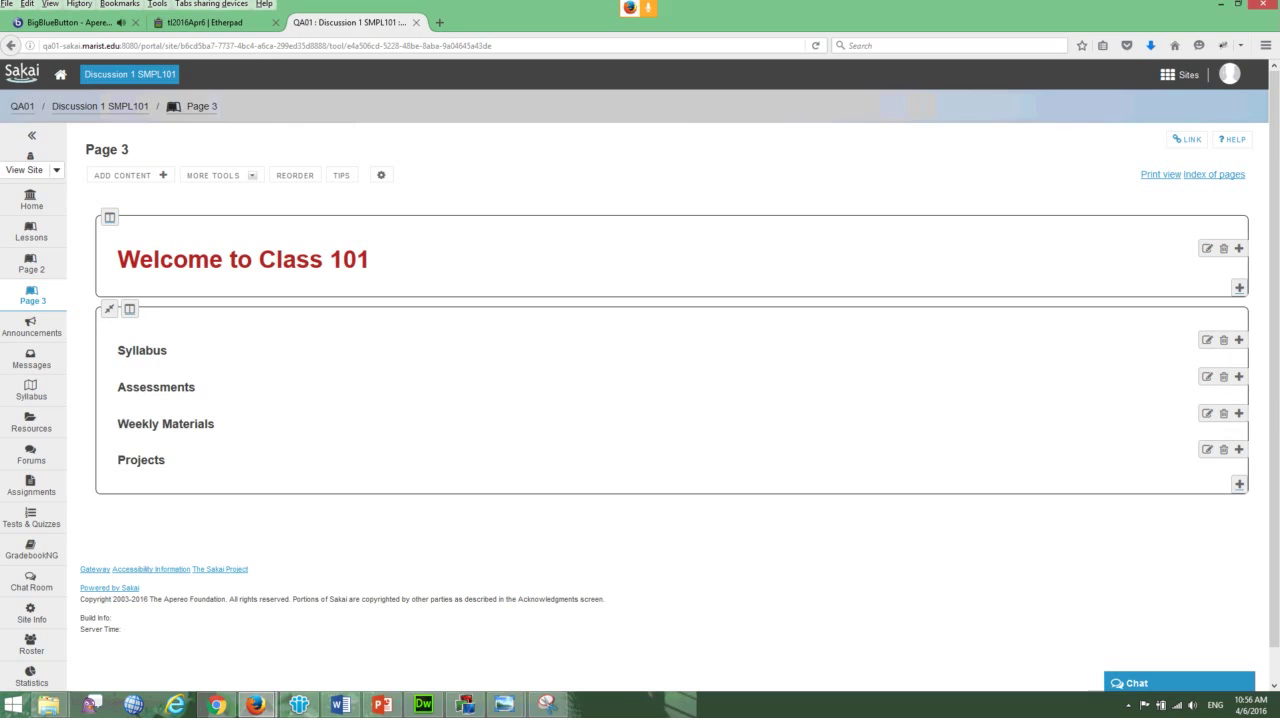
- Check Page 2's column layout, then add a section break above Weekly Materials on Page 3
left_click(32, 264)
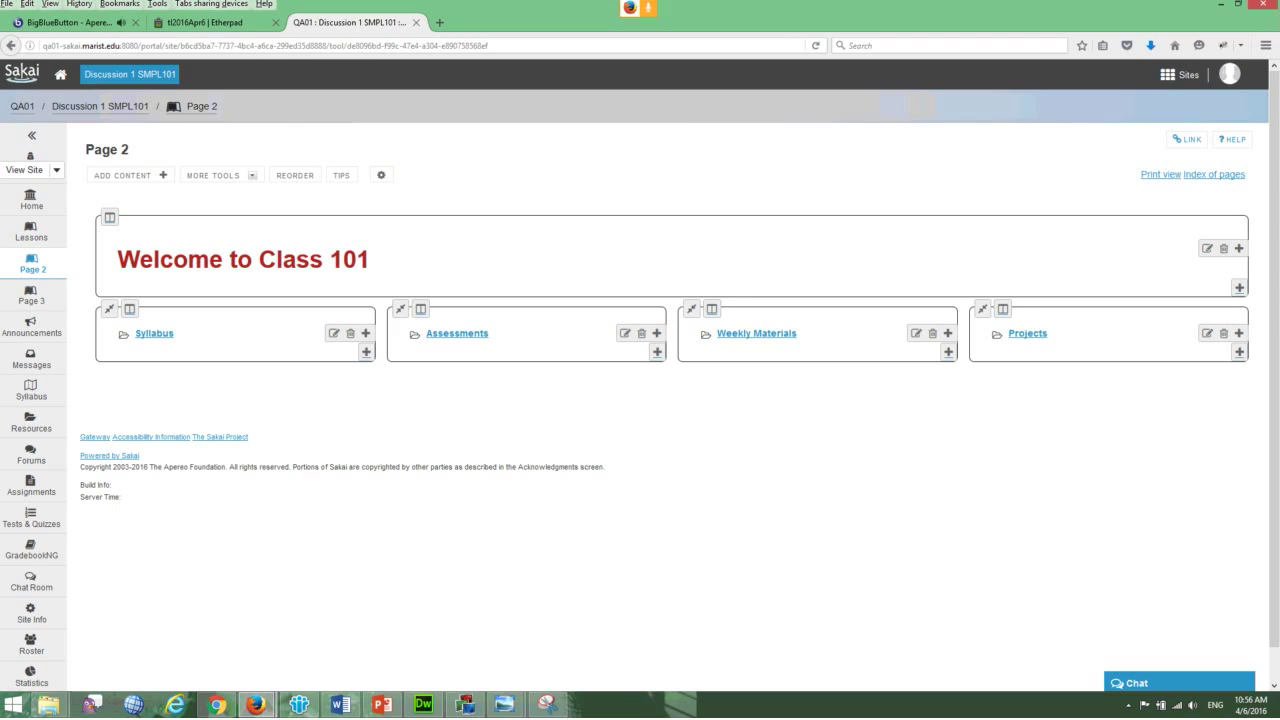
left_click(31, 294)
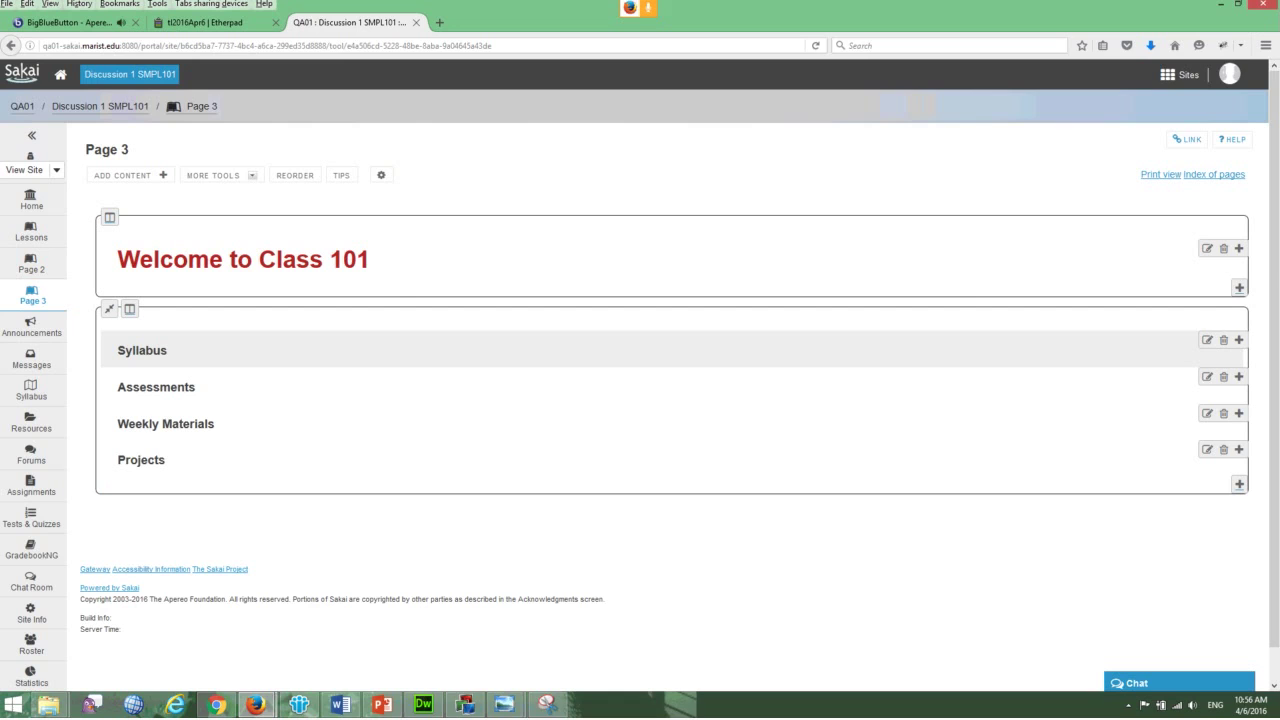
left_click(1239, 413)
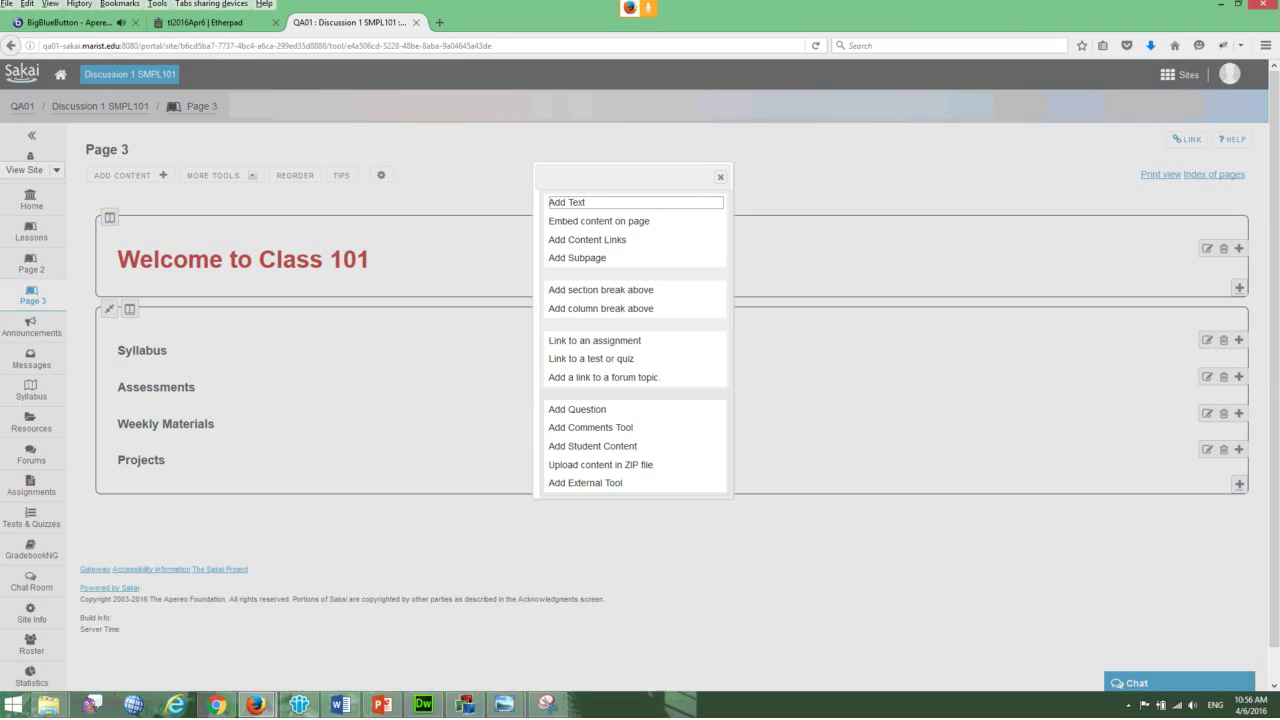
left_click(600, 290)
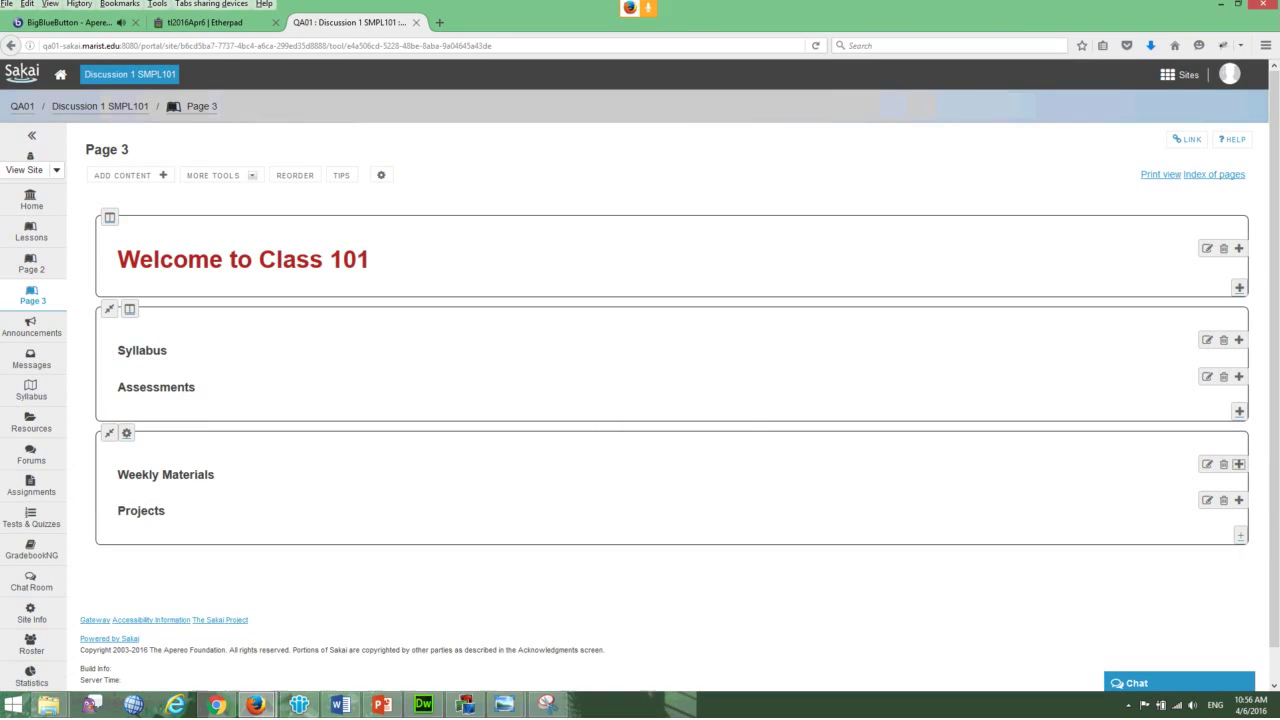
- Add column breaks above Assessments and Projects, then start adding a content link under Syllabus
left_click(1239, 411)
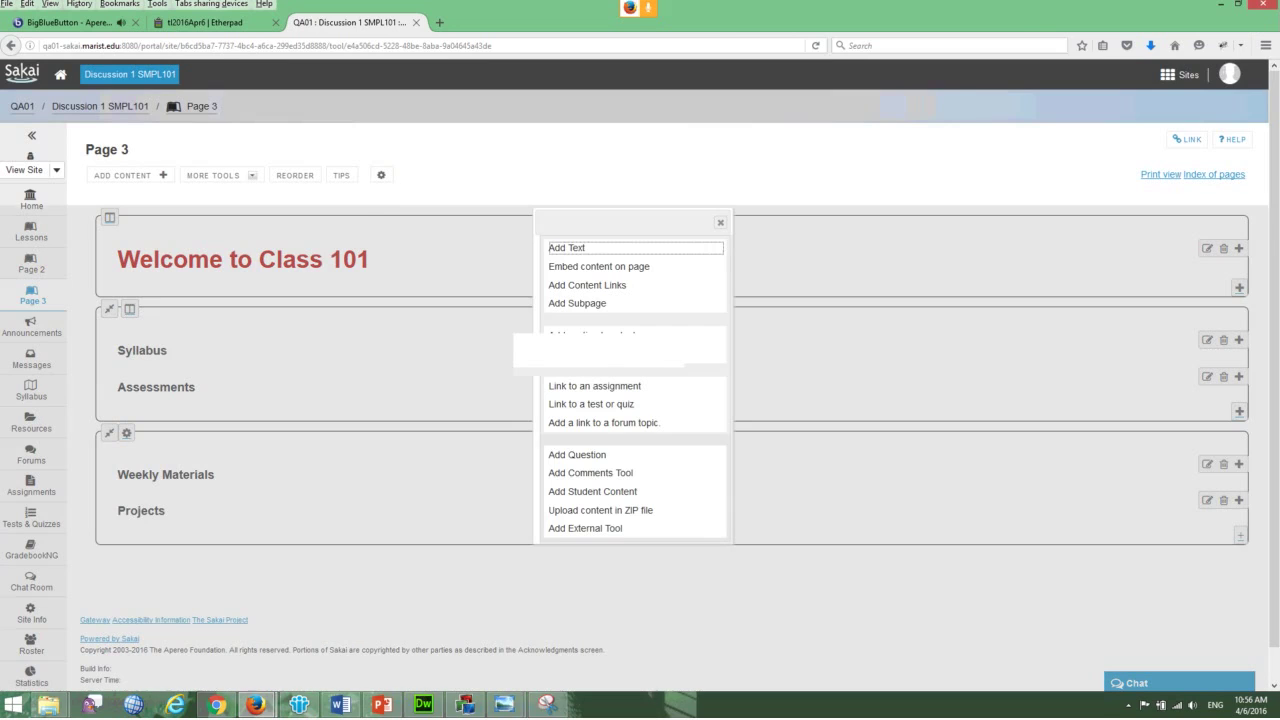
left_click(600, 350)
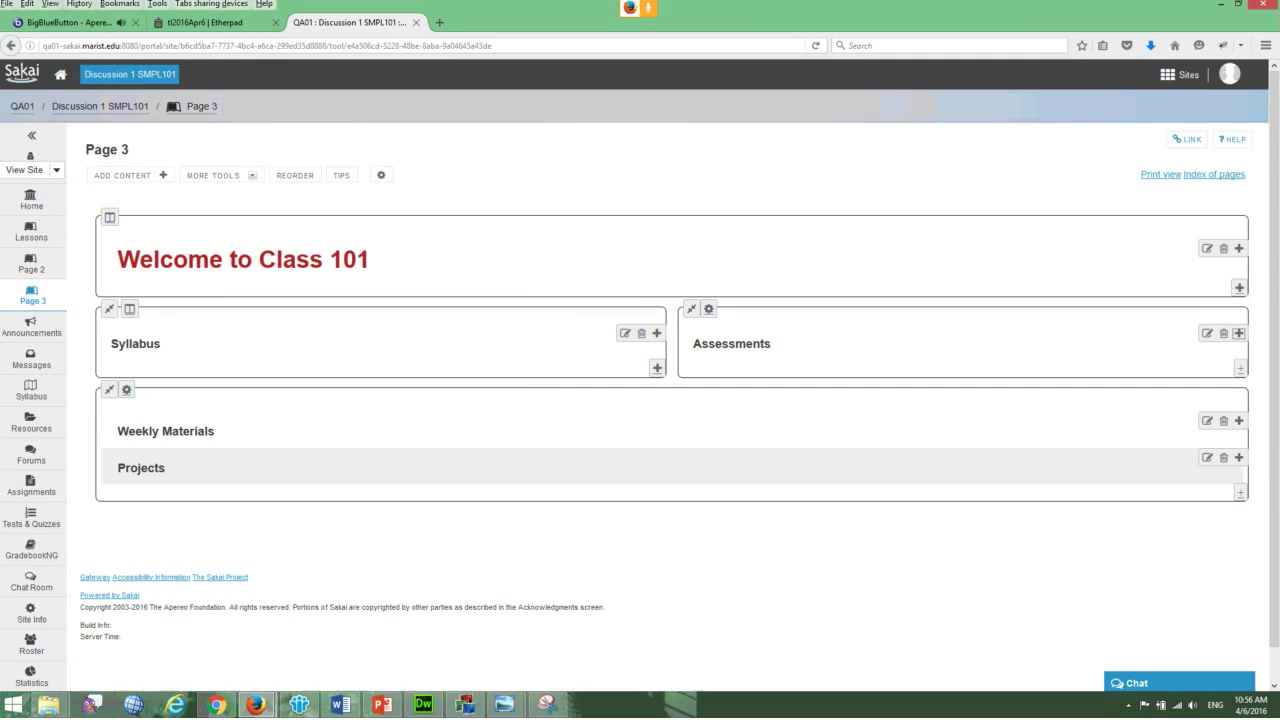
left_click(1239, 333)
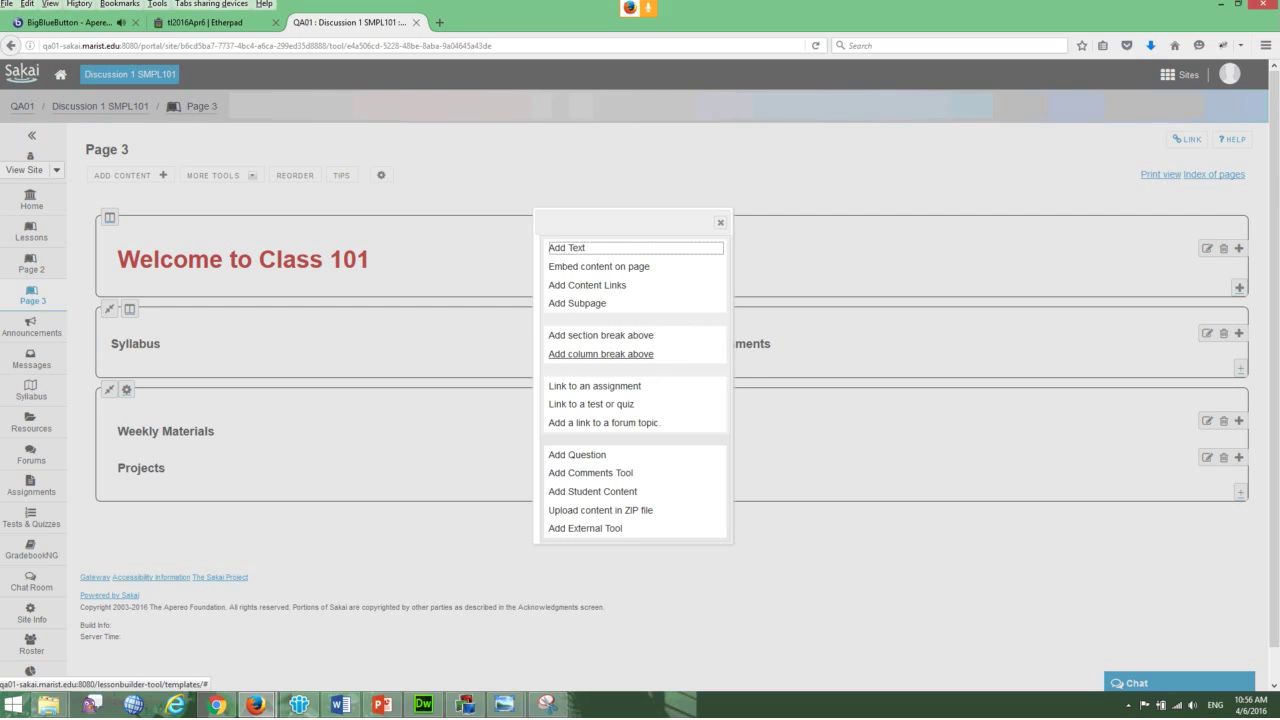
left_click(600, 354)
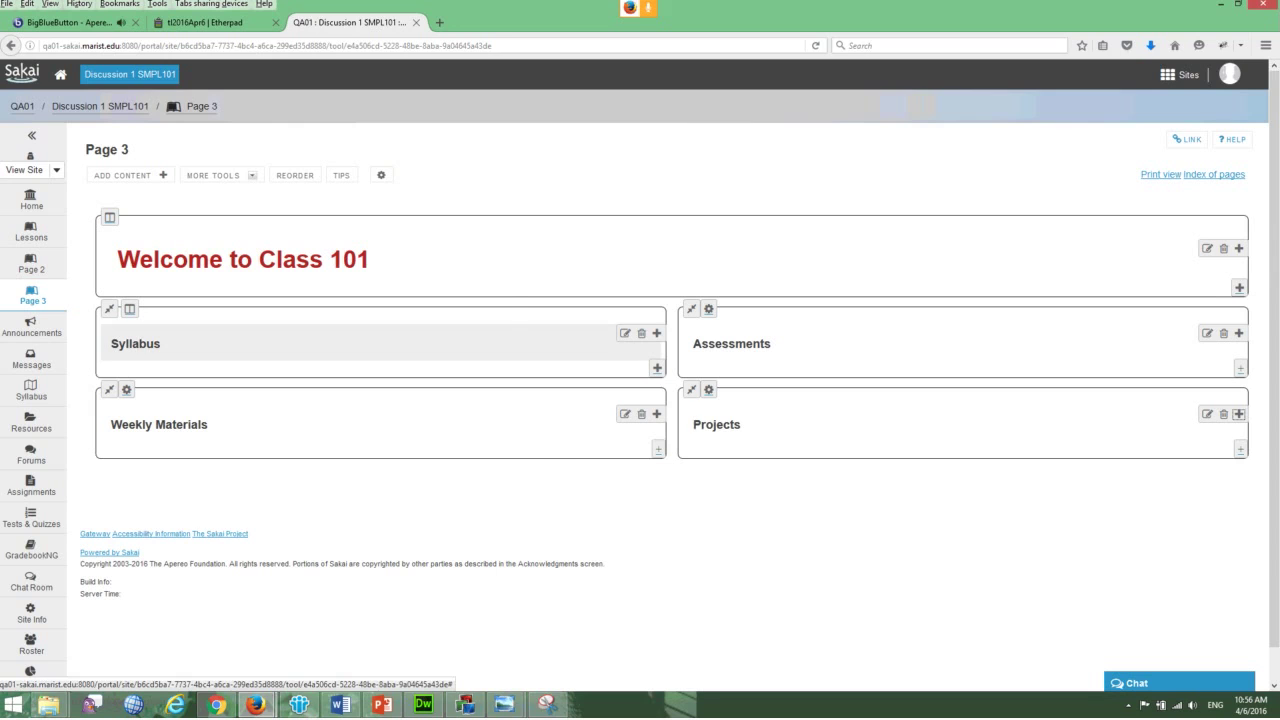
left_click(657, 333)
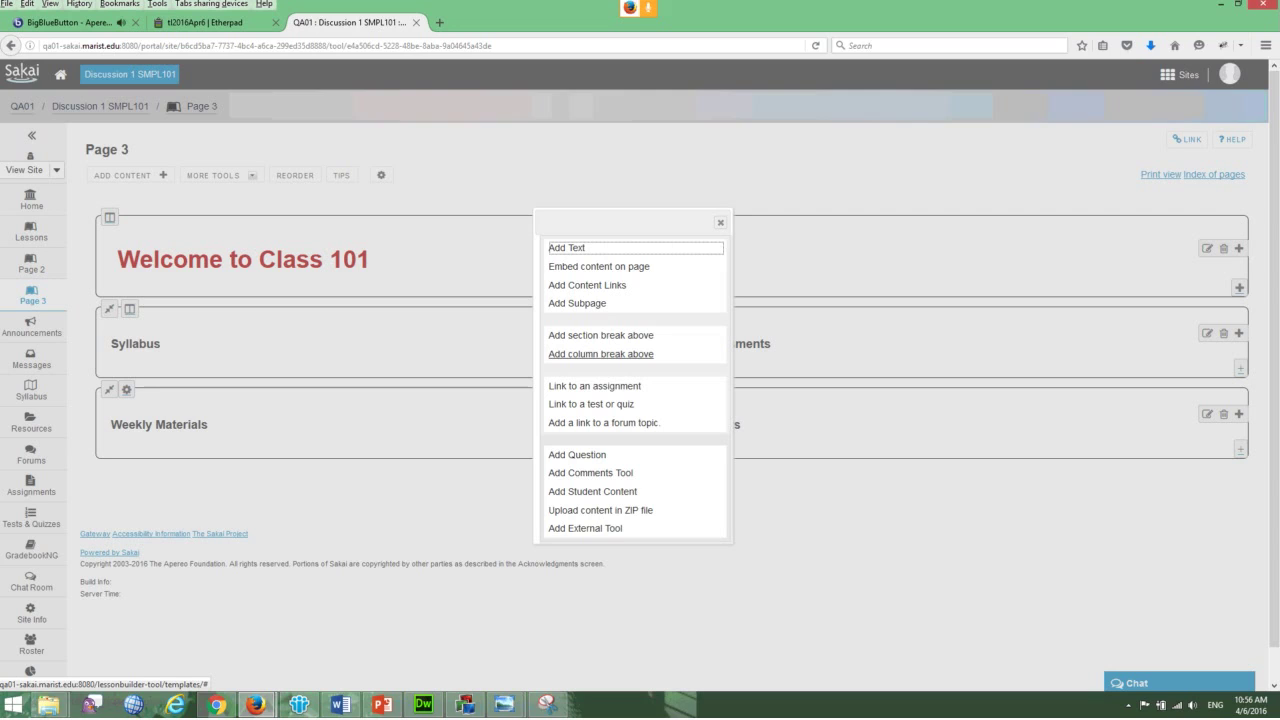
left_click(585, 285)
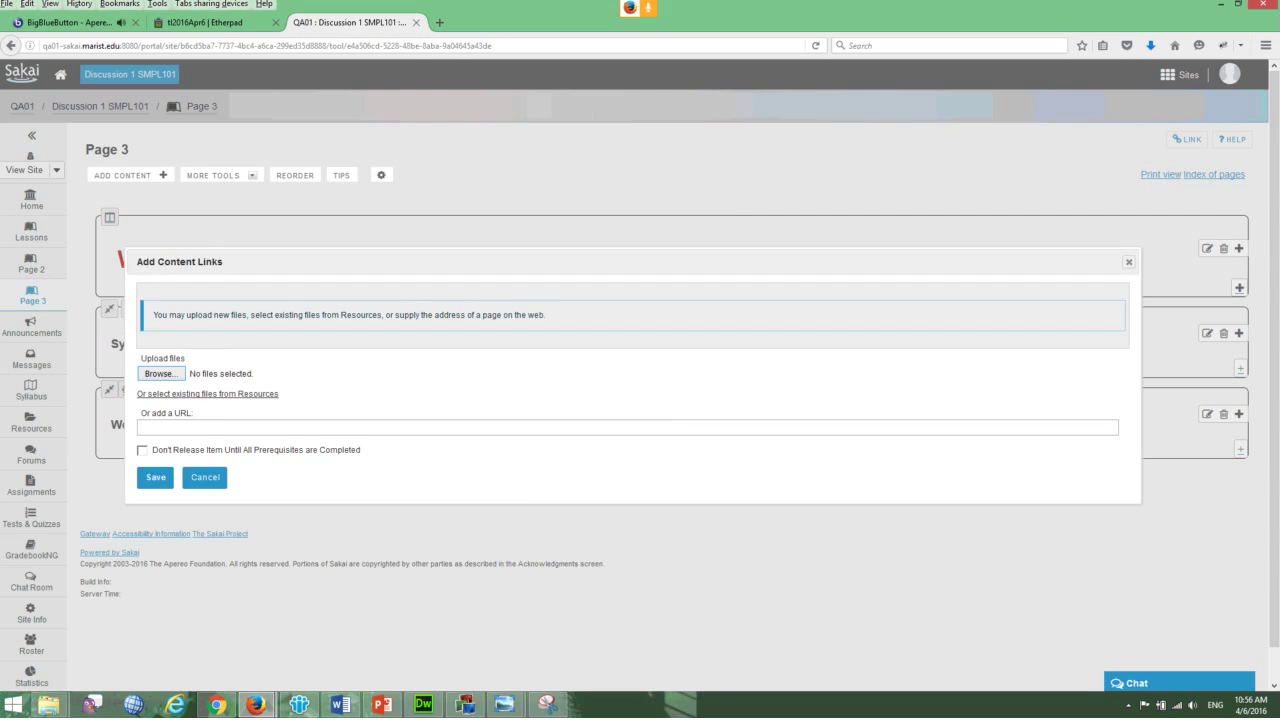
- Link Bio.pdf.pdf from the existing Resources files under Syllabus
key("Tab")
key("Return")
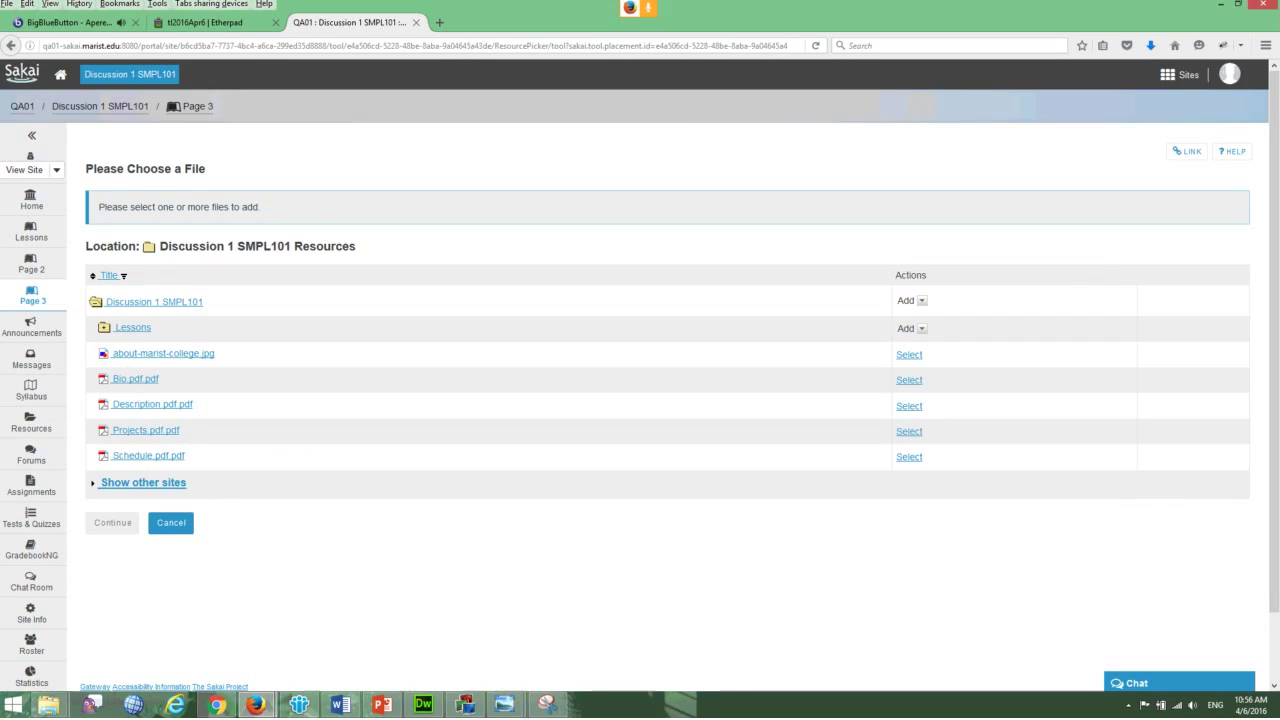
key("Return")
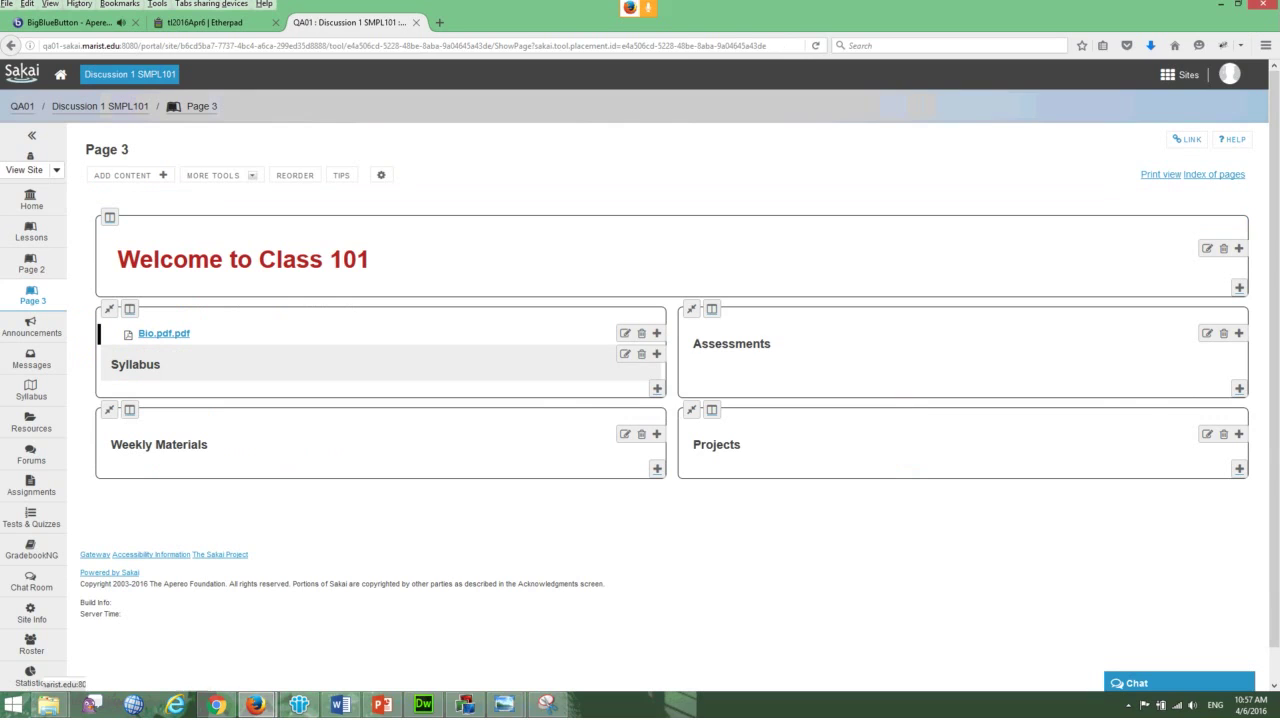
- Add a second file link, Description.pdf.pdf, from site Resources
left_click(657, 388)
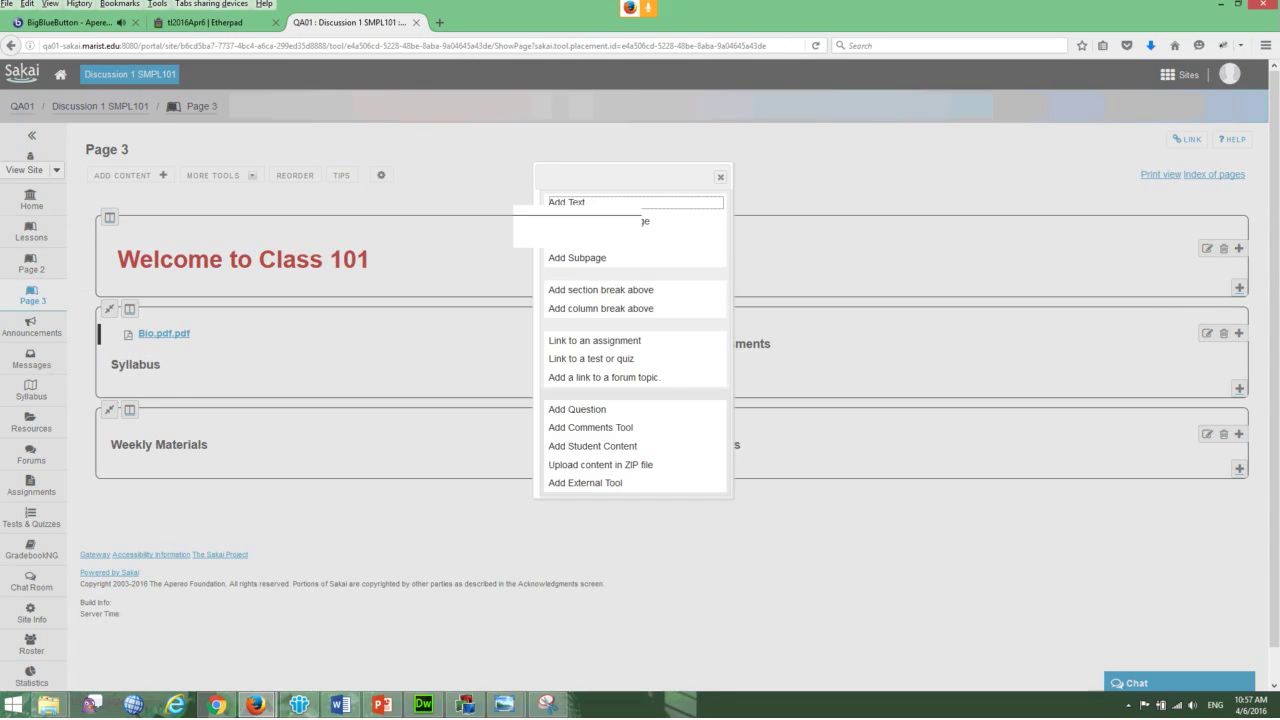
left_click(640, 221)
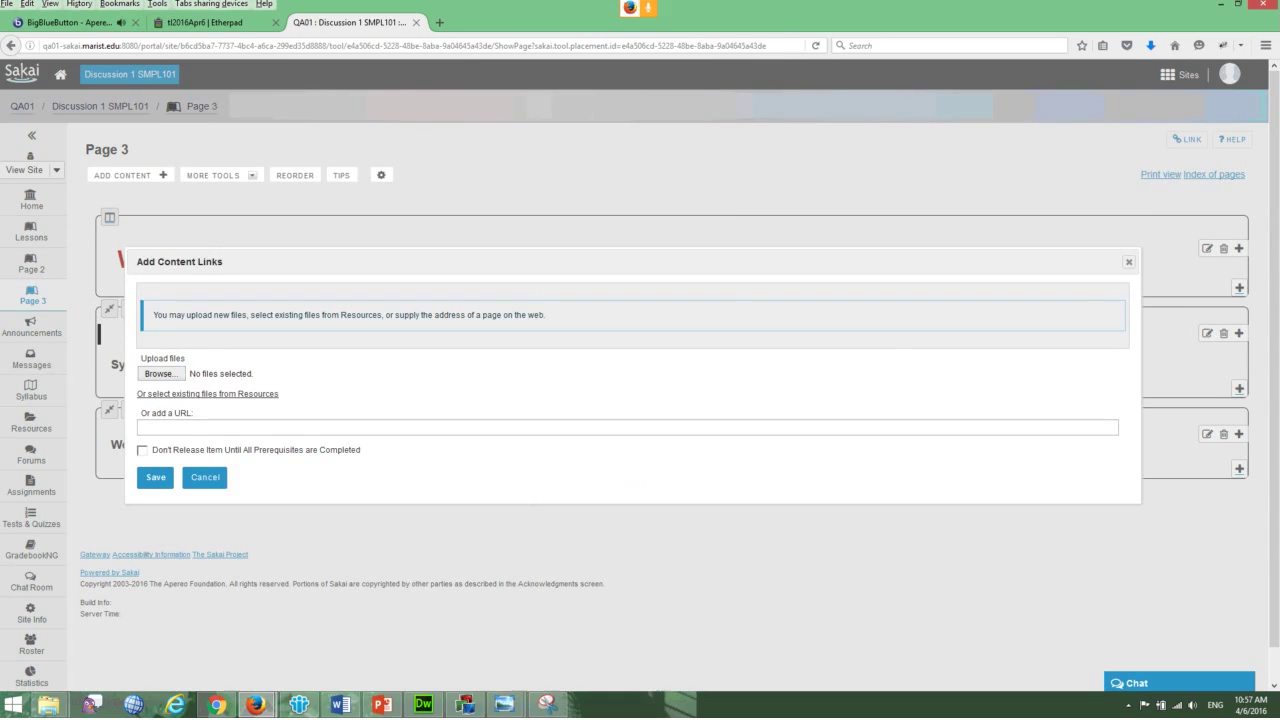
left_click(207, 393)
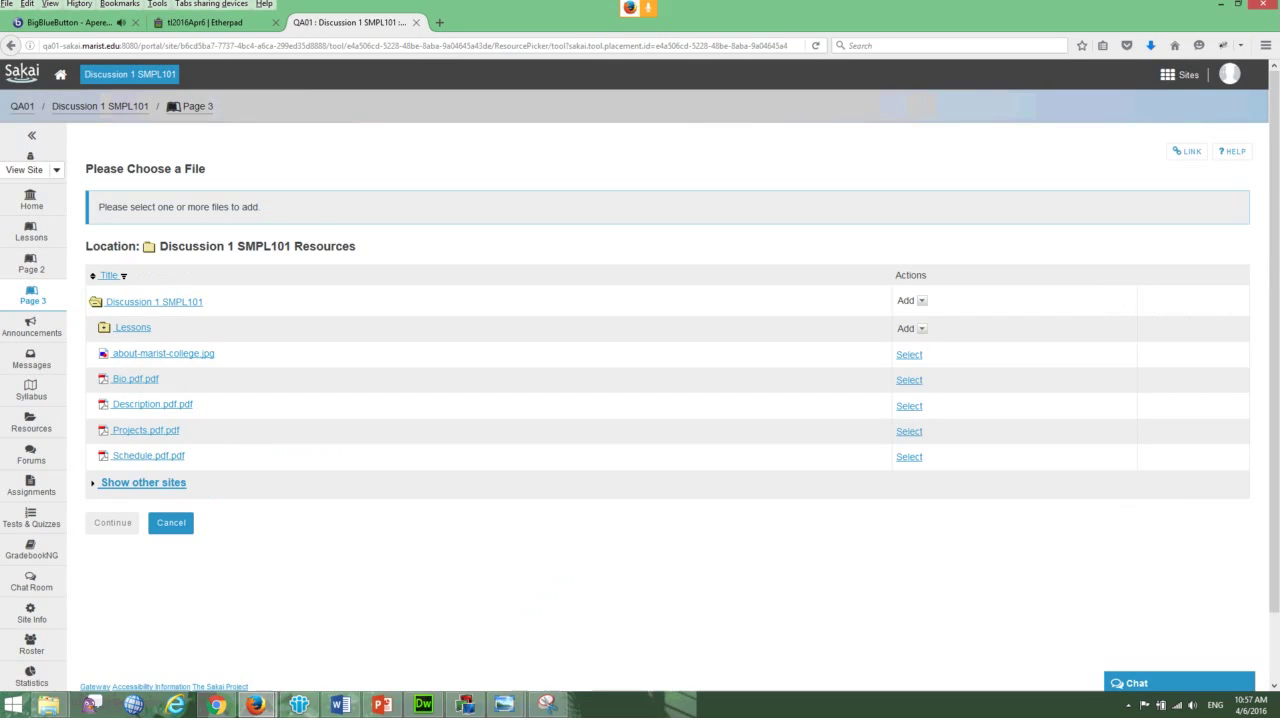
left_click(909, 405)
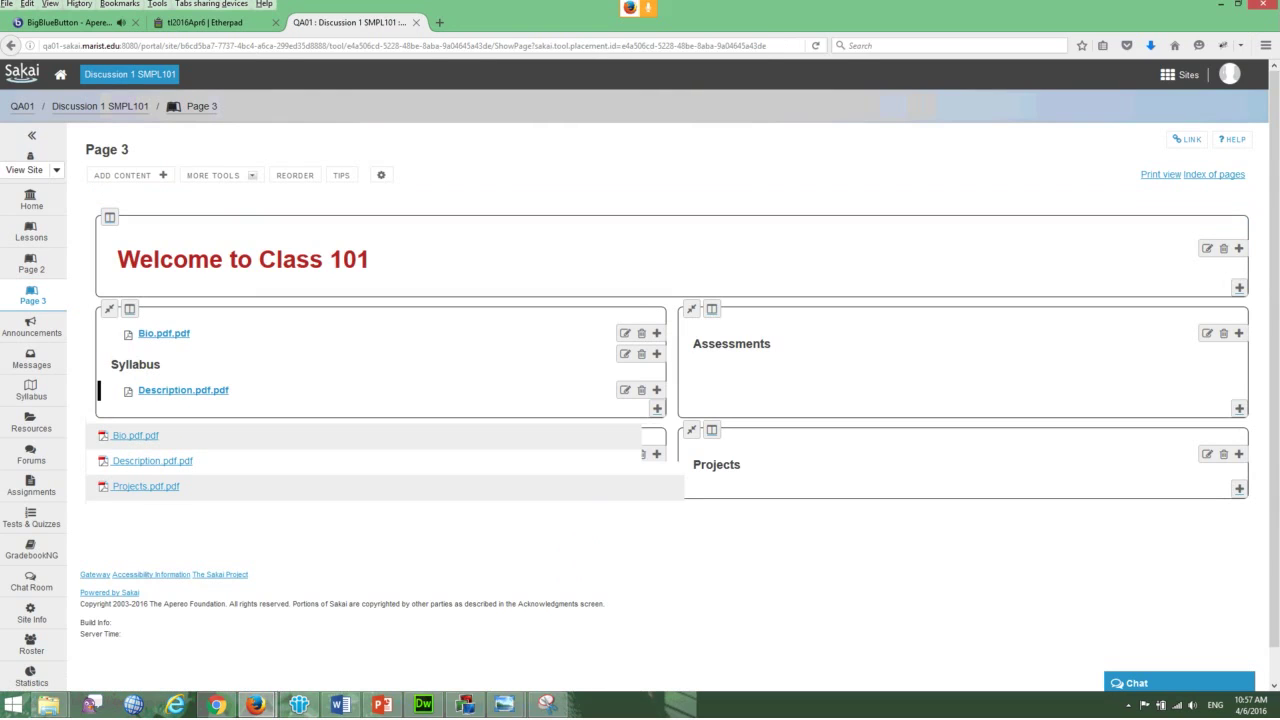
- Reorder the items so Description.pdf.pdf sits above Bio.pdf.pdf, and save
left_click(295, 175)
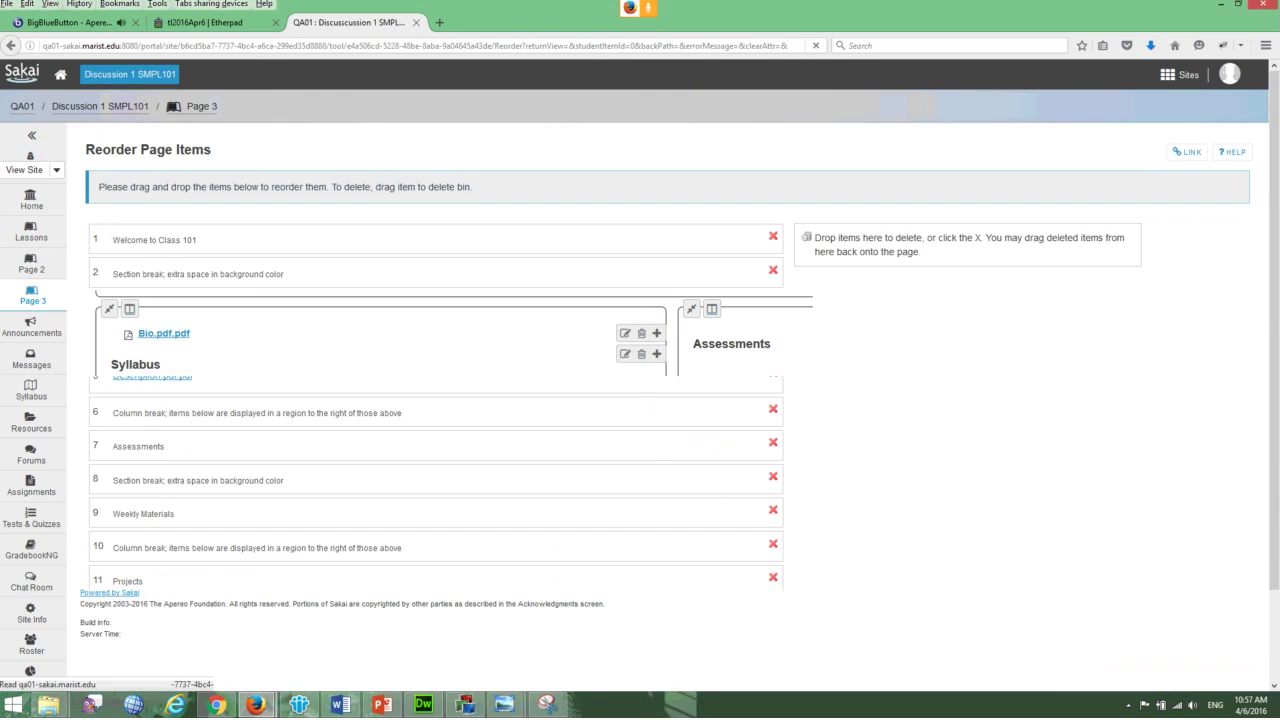
left_click_drag(400, 307, 400, 375)
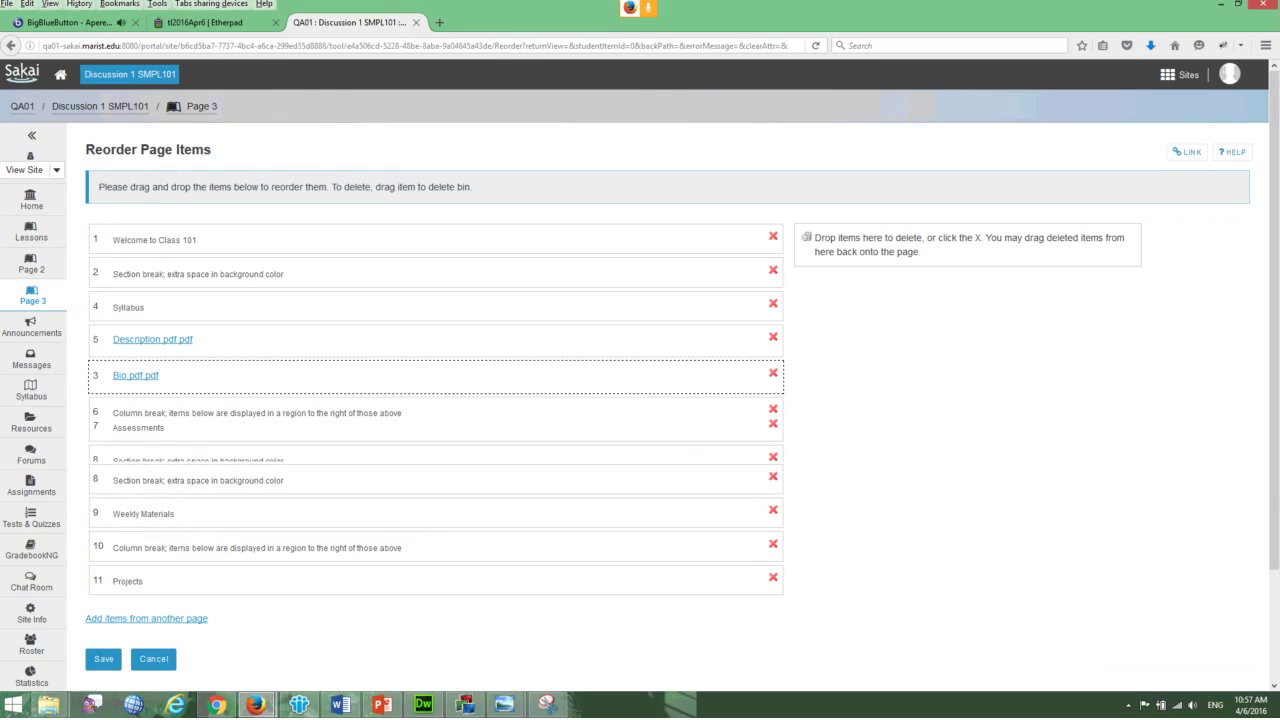
left_click(103, 658)
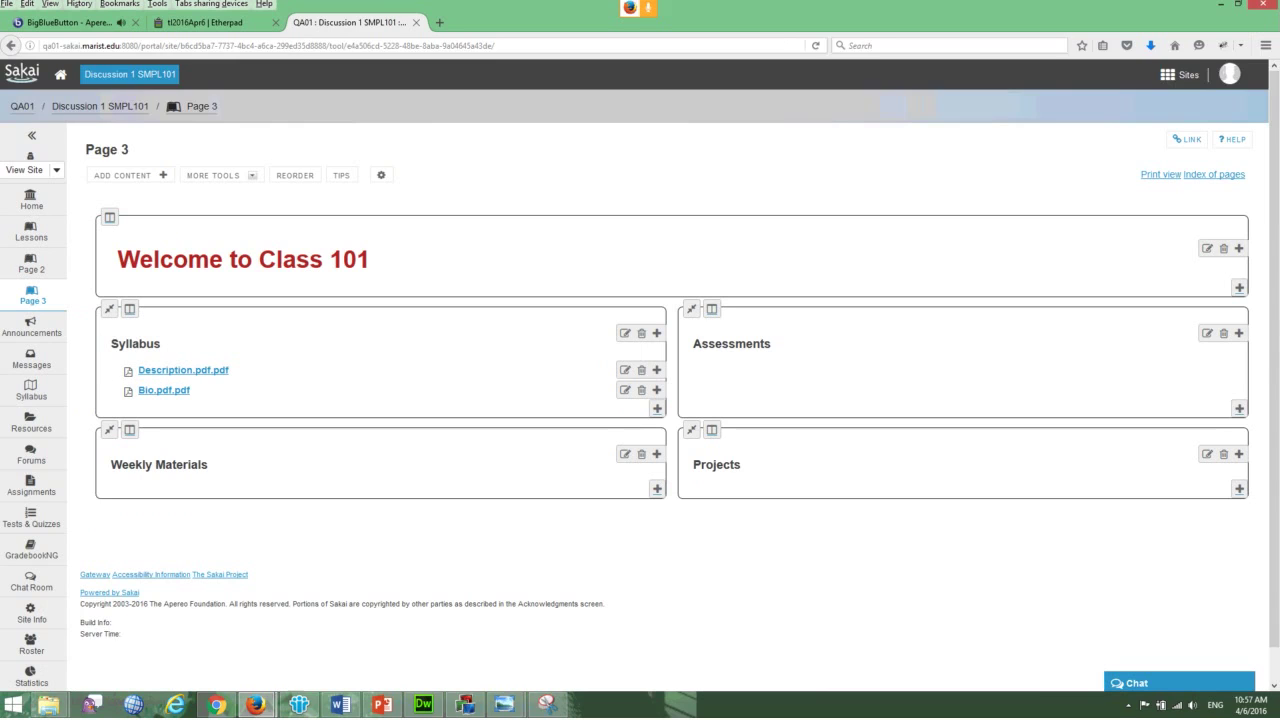
left_click(1238, 333)
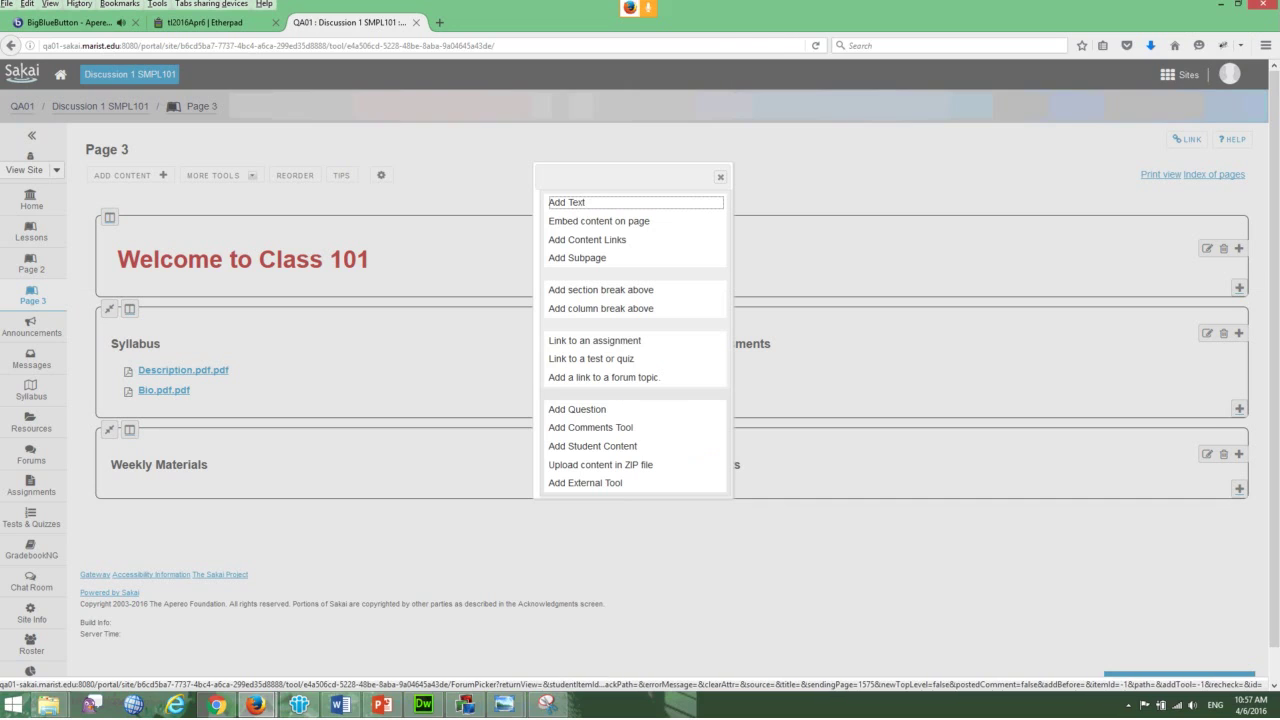
- Link Quiz 1 into the Assessments area, then try and abandon linking an assignment
left_click(591, 358)
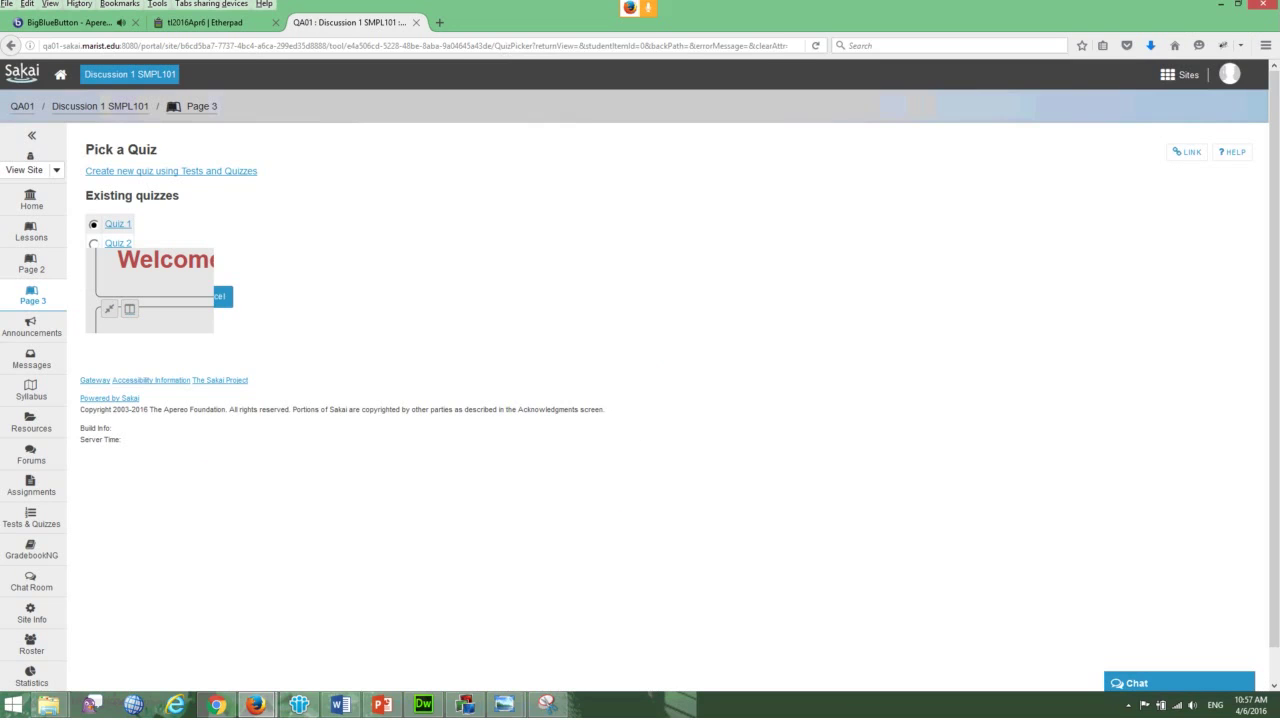
left_click(130, 296)
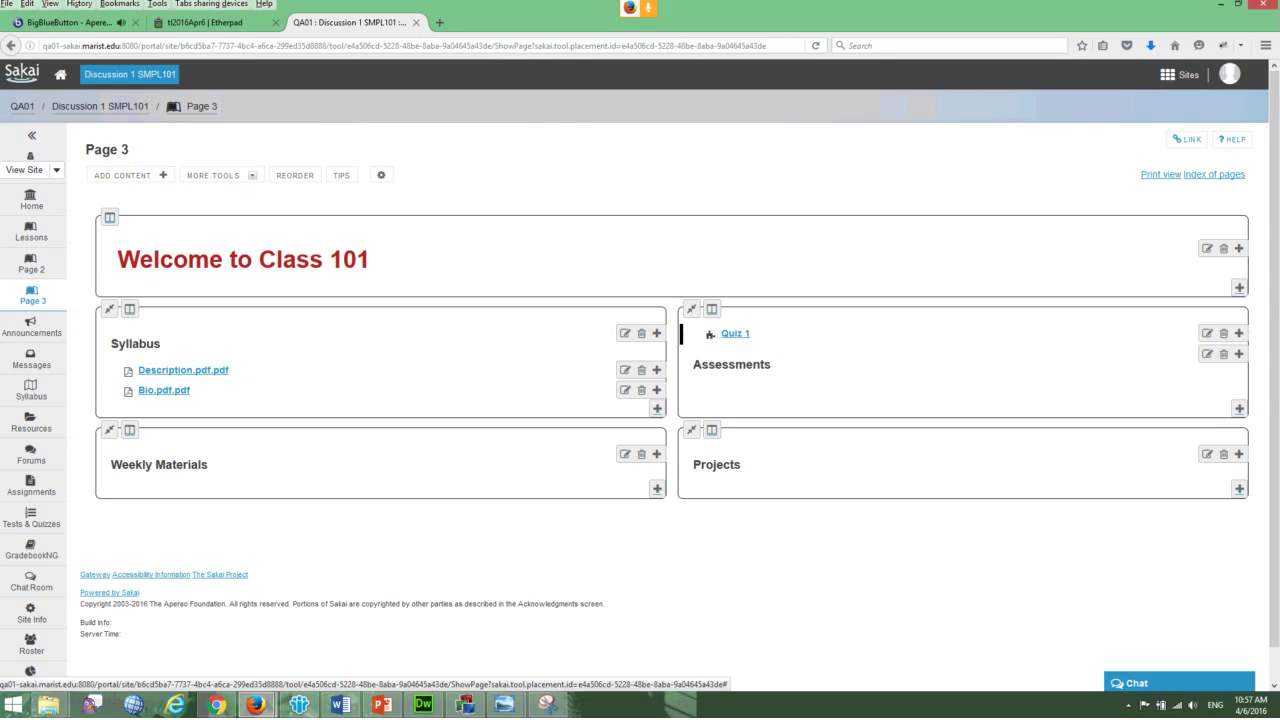
left_click(657, 389)
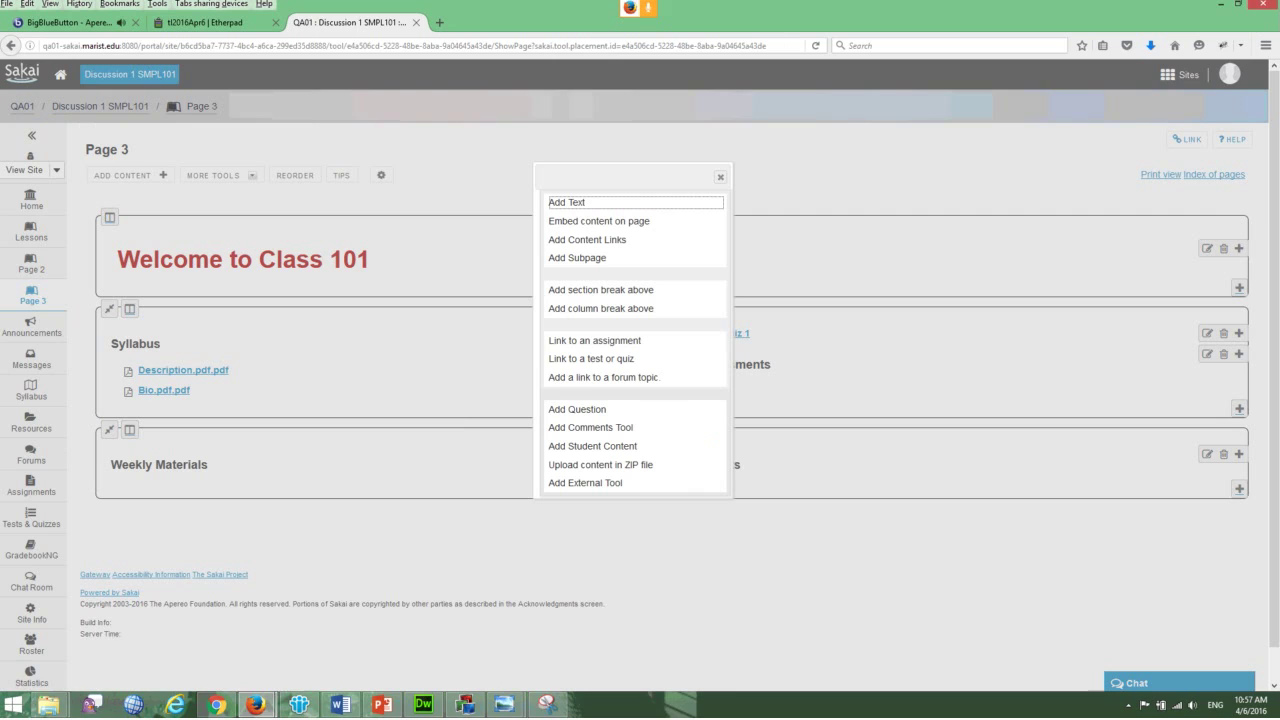
left_click(596, 340)
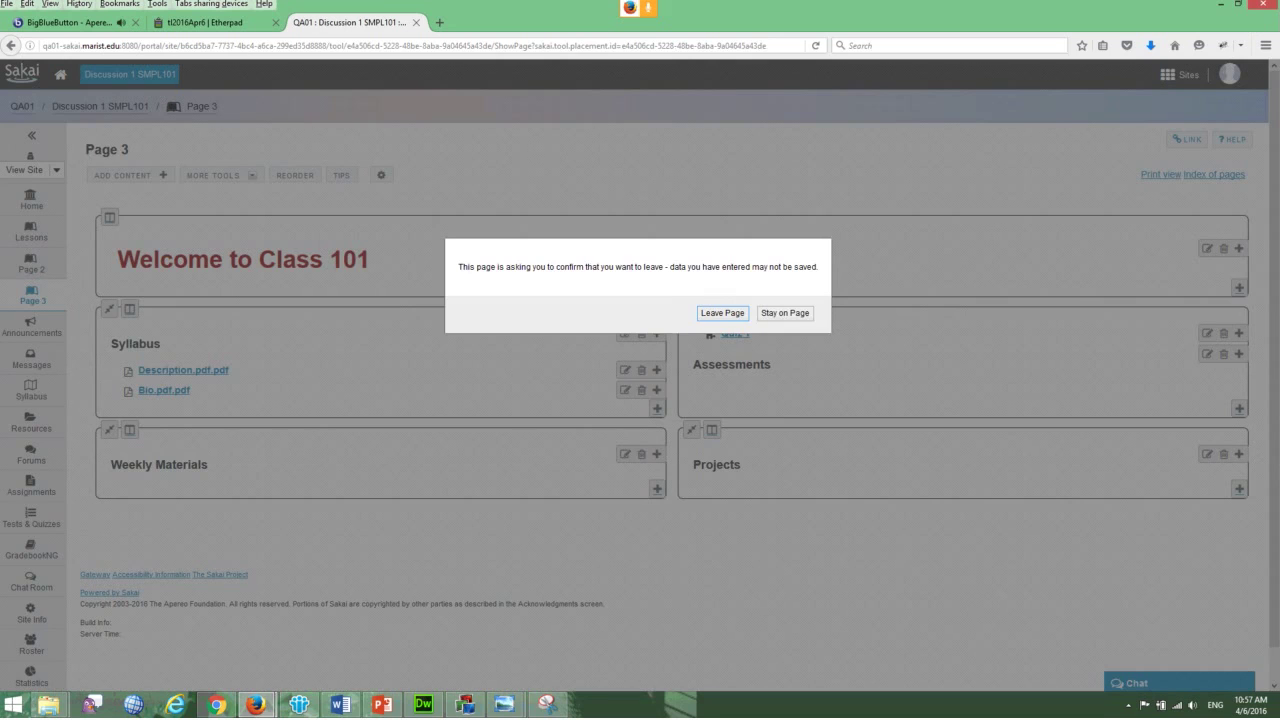
key("Return")
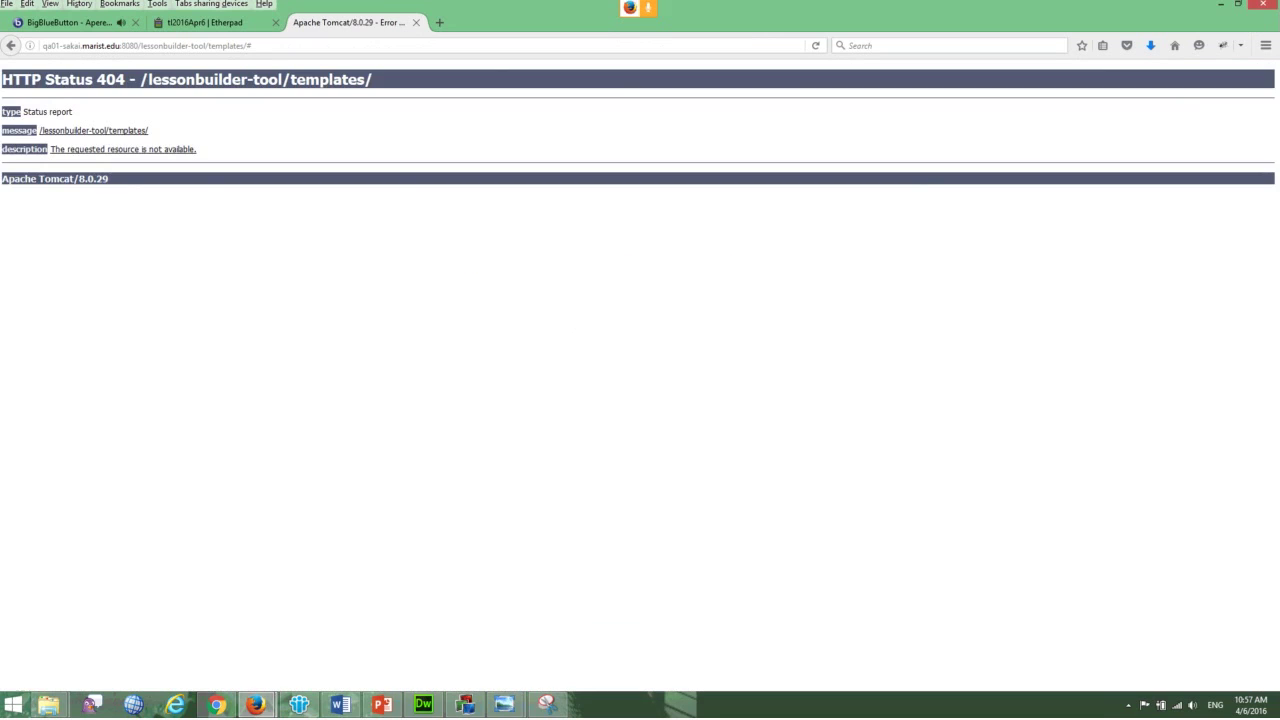
key("alt+Left")
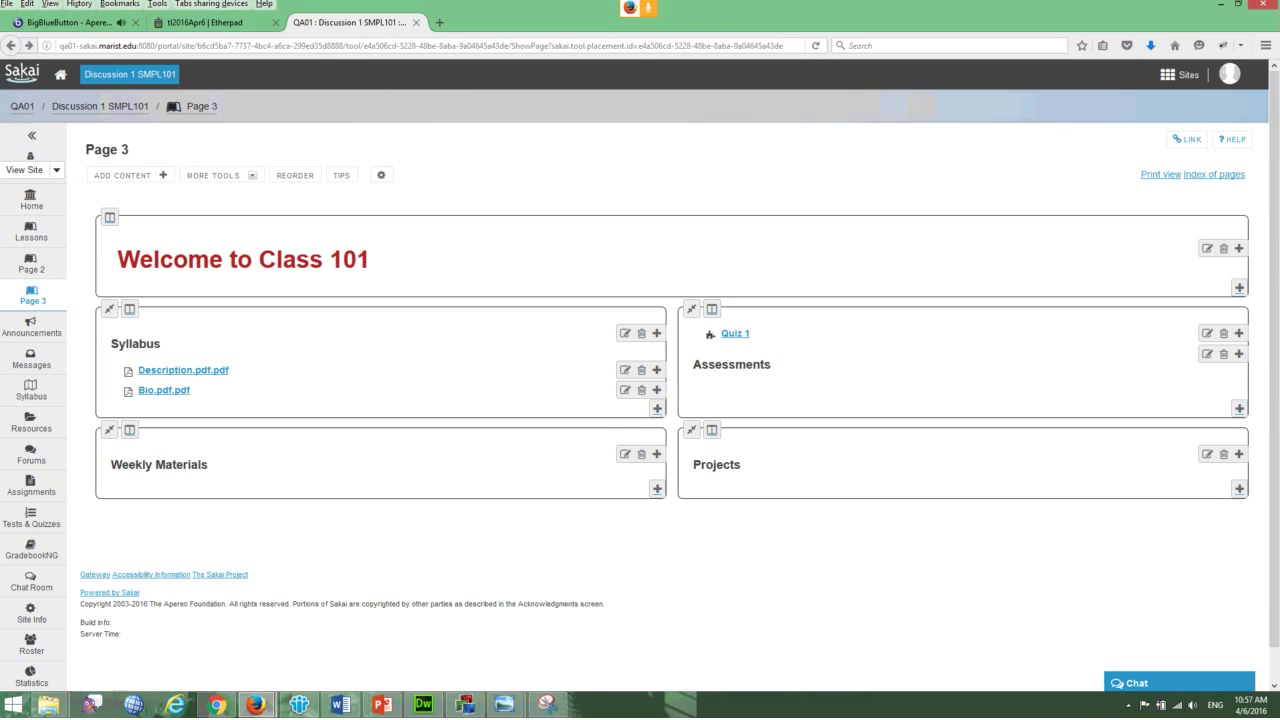
key("Return")
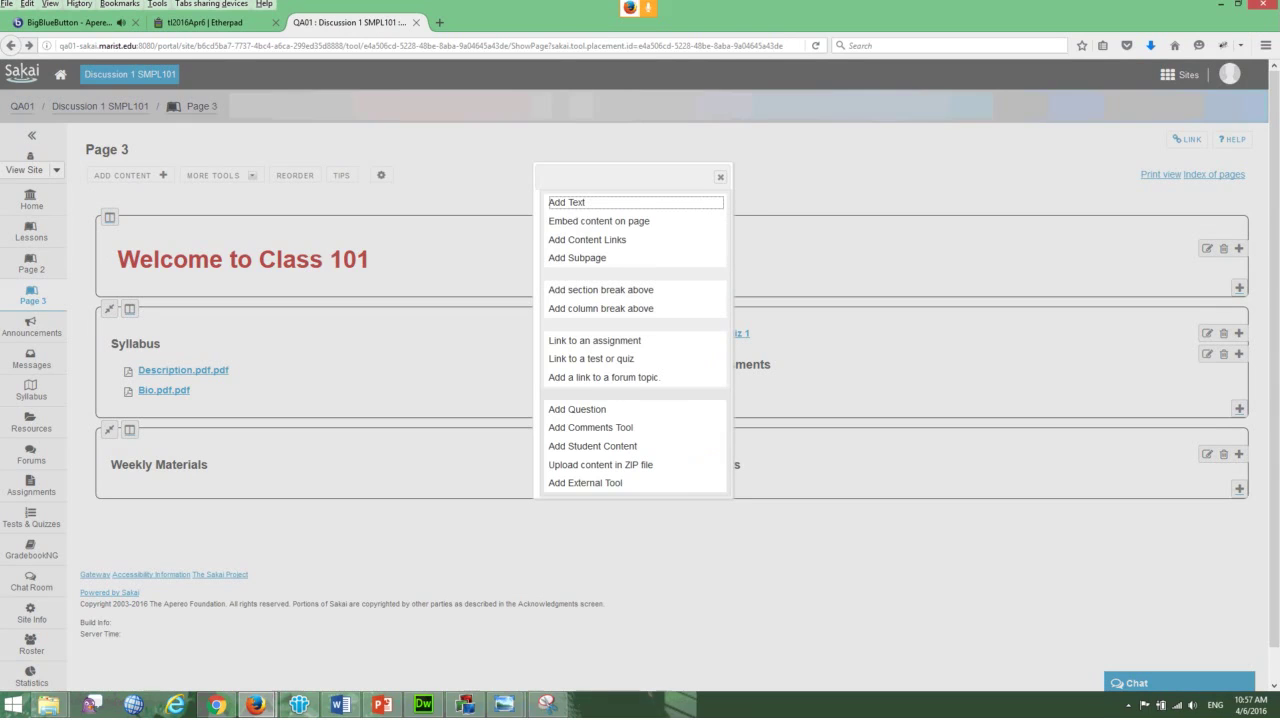
- Link forum Topic 1 under Assessments and add a Student Pages area under Projects
key("Tab")
key("Tab")
key("Tab")
key("Tab")
key("Tab")
key("Tab")
key("Tab")
key("Tab")
key("Return")
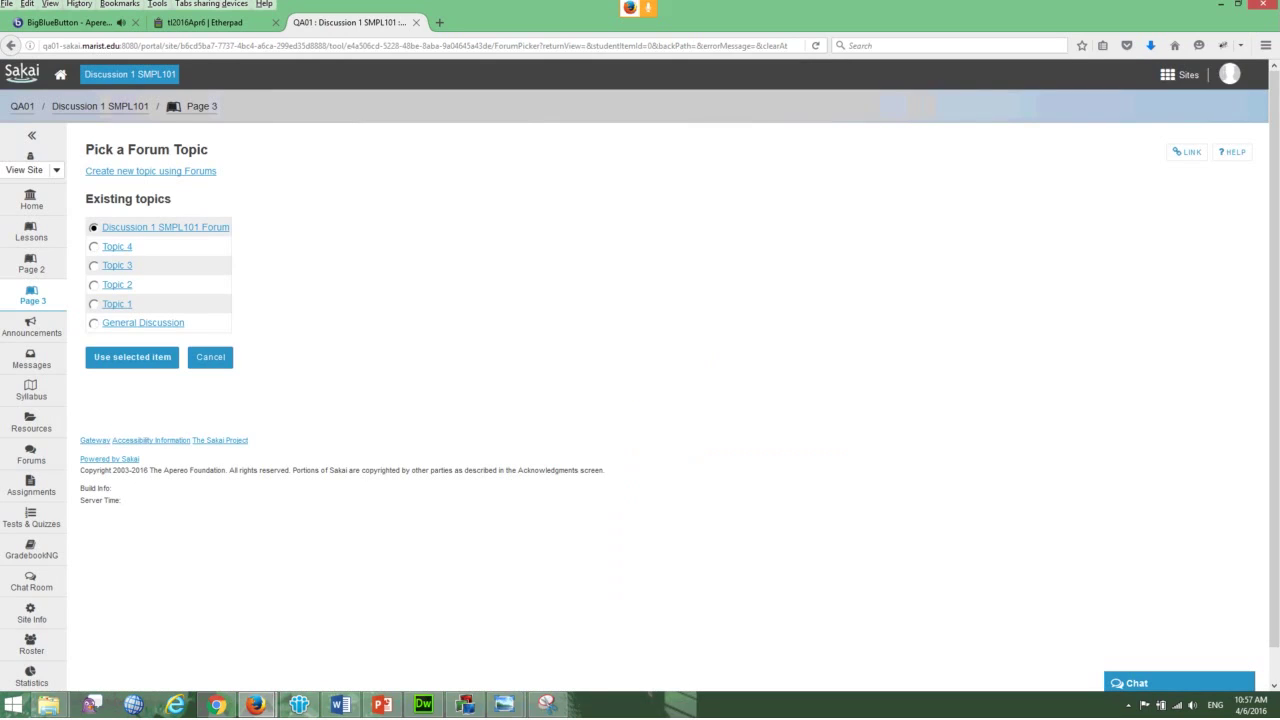
key("Down")
key("Down")
key("Down")
key("Down")
key("Return")
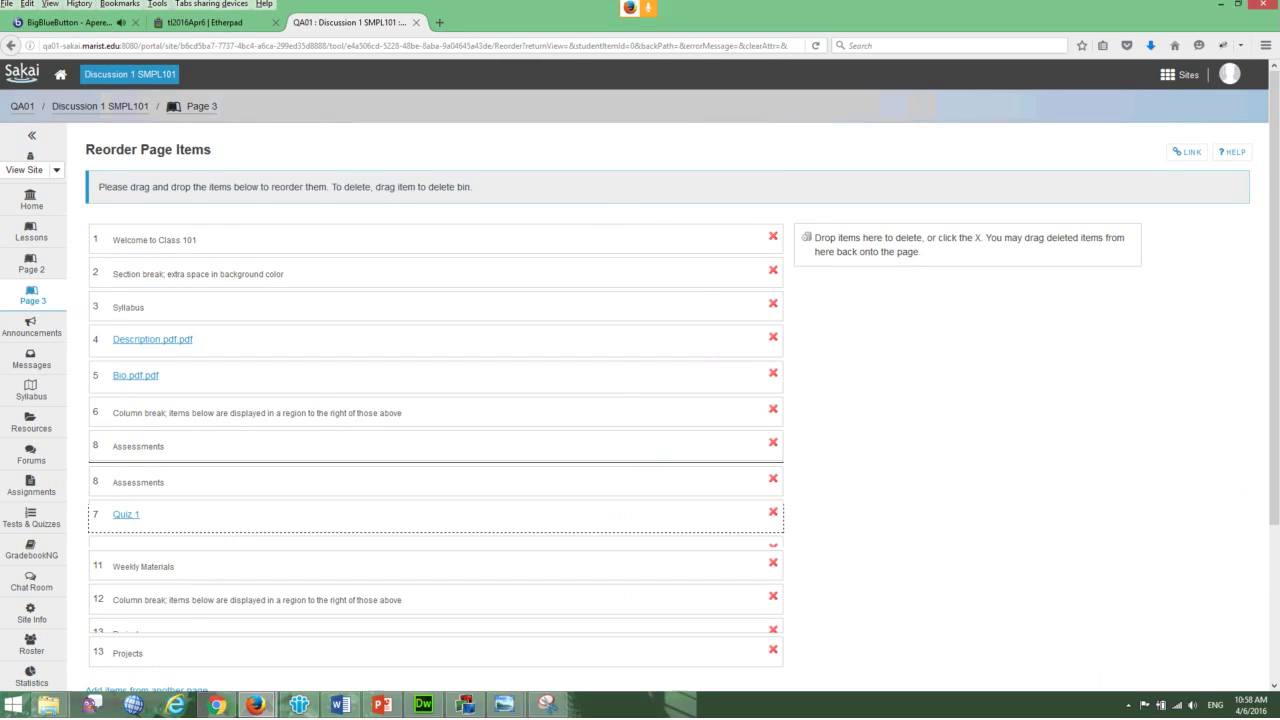
scroll(640, 400, "down", 4)
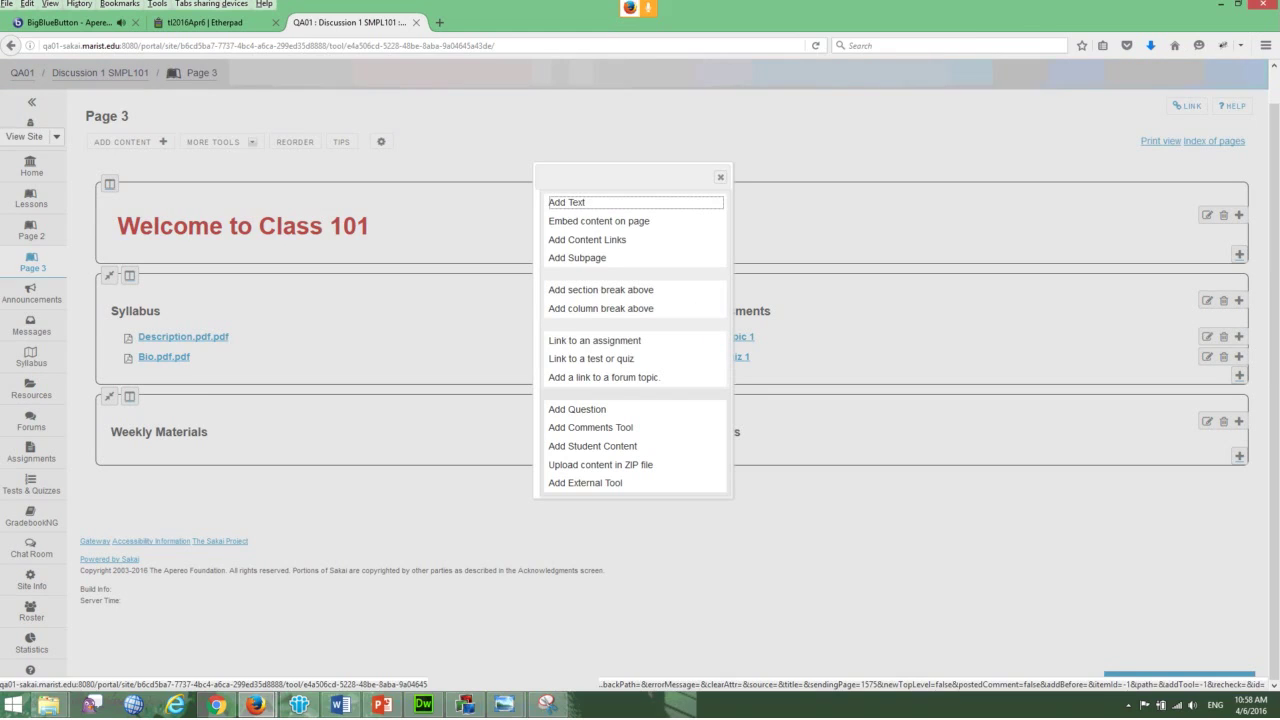
left_click(592, 446)
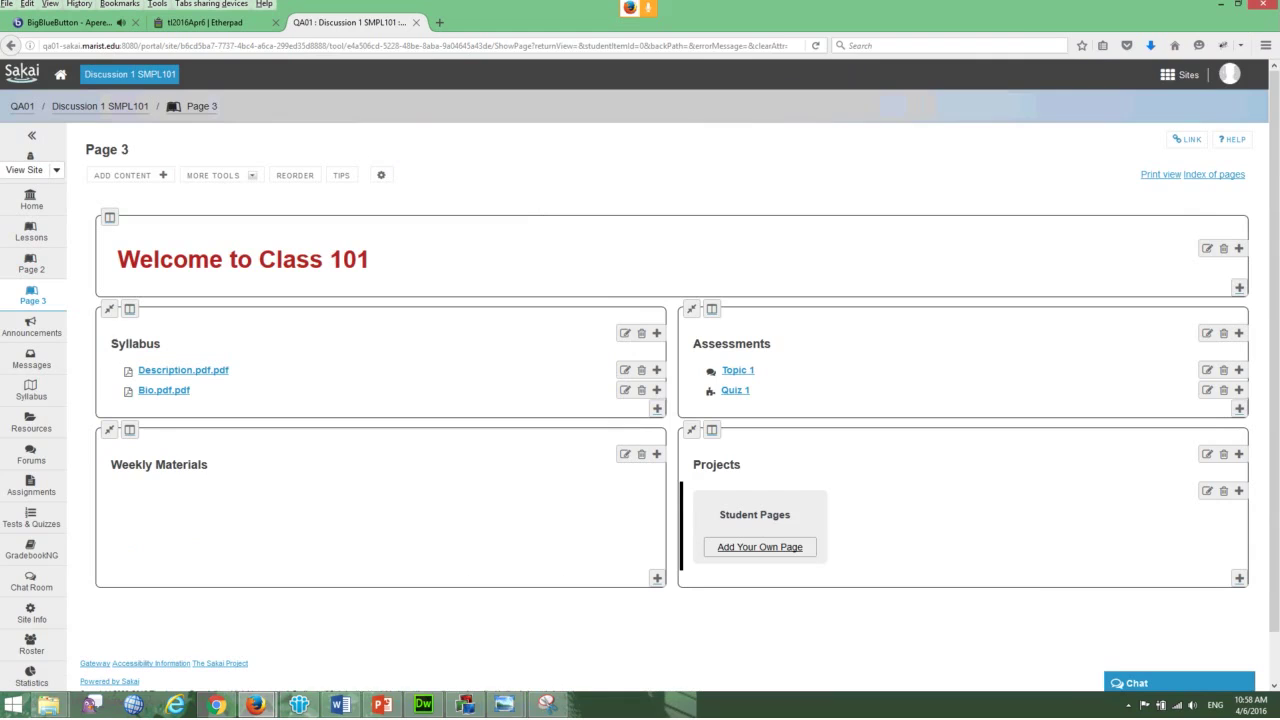
- Check the BigBlueButton meeting, return to the Sakai tab, and restore down the maximized Firefox window
scroll(640, 400, "down", 1)
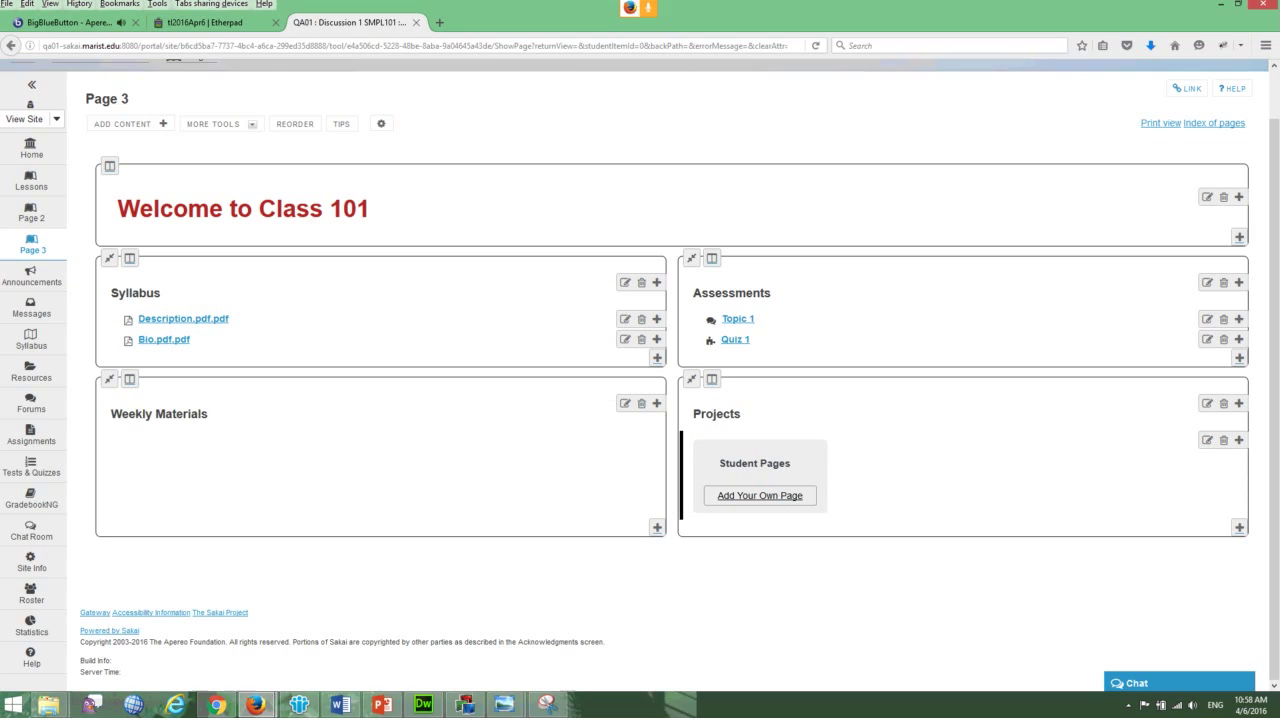
scroll(640, 360, "up", 1)
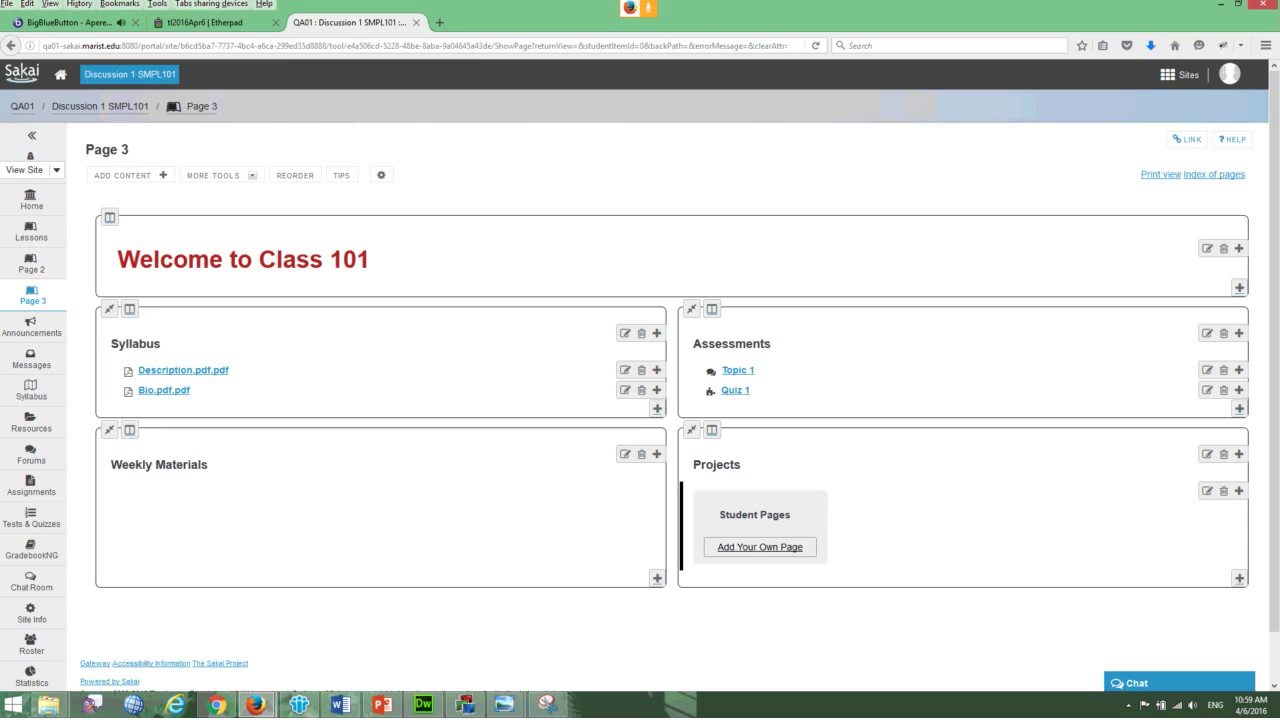
left_click(75, 22)
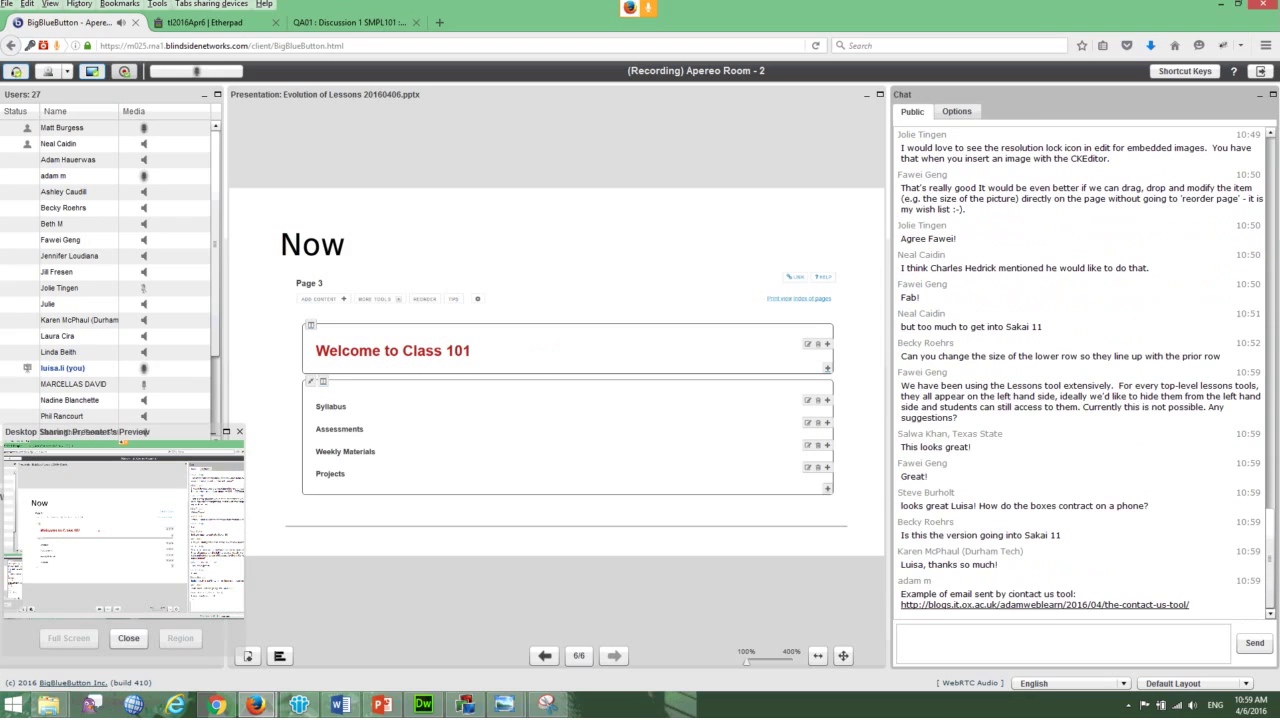
key("ctrl+3")
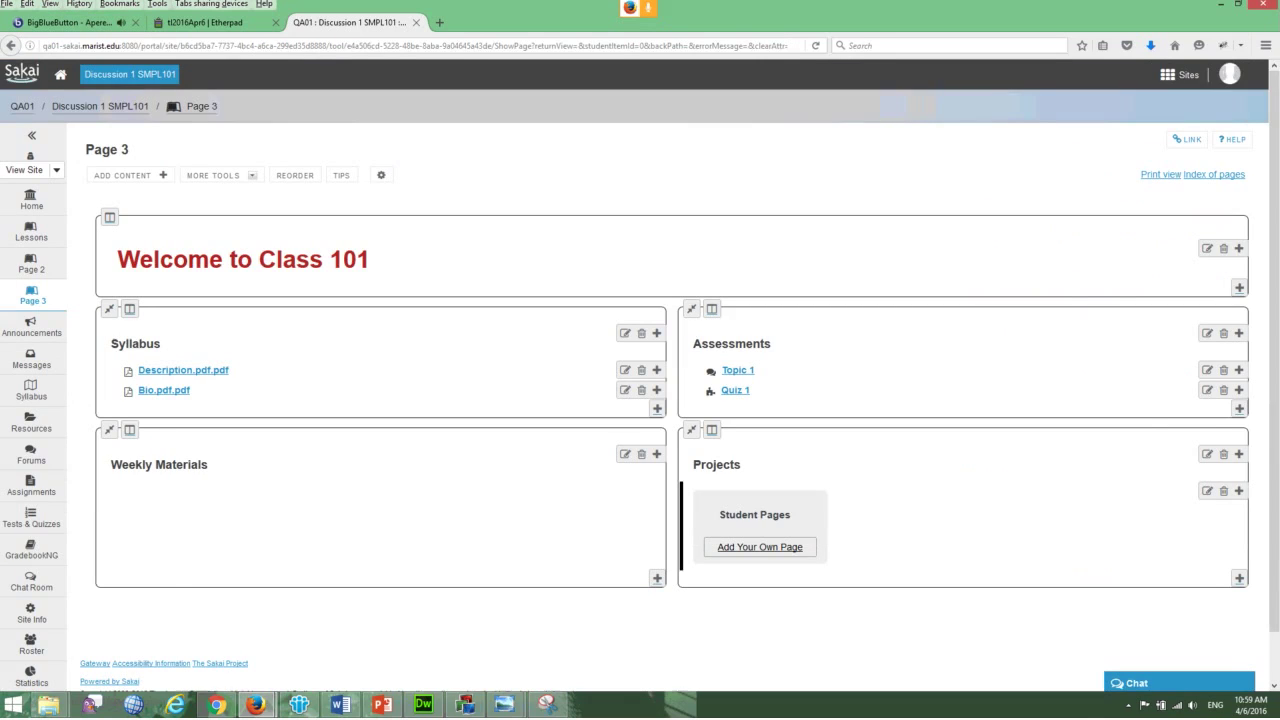
key("super+Down")
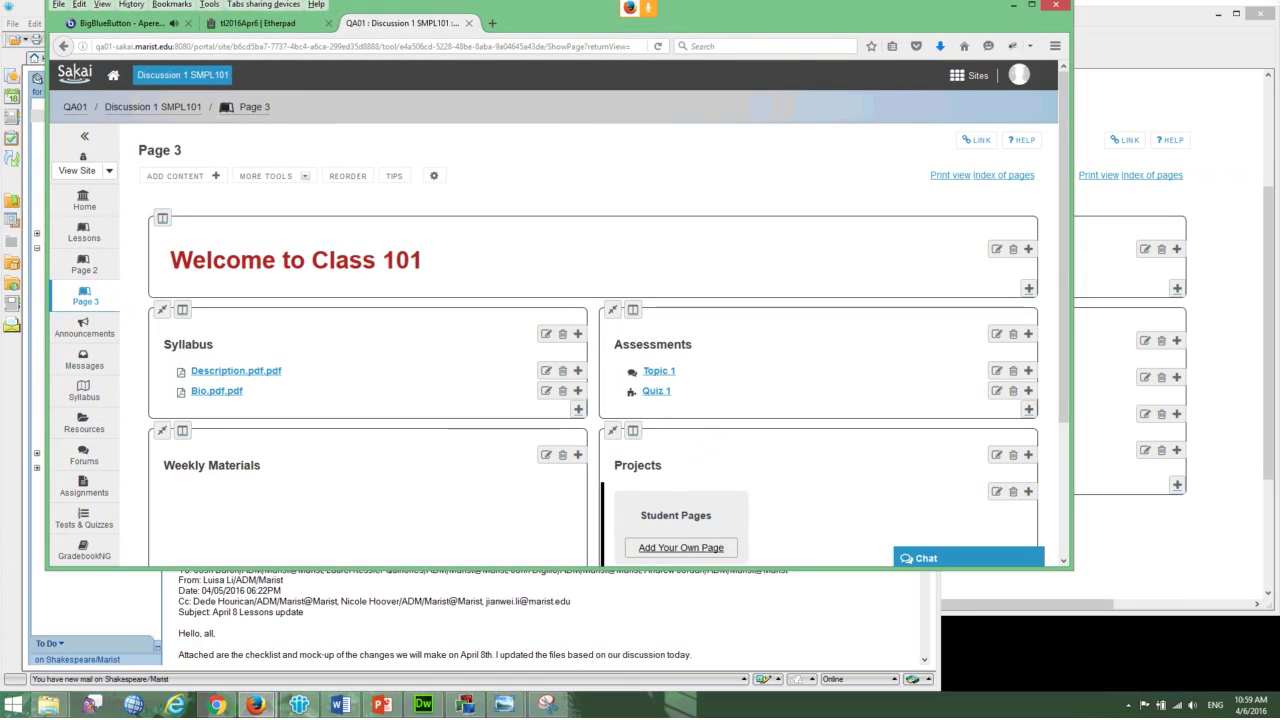
- Narrow the browser window, dismiss the alarm reminder, and cancel the reorder list without saving
left_click_drag(1072, 300, 520, 300)
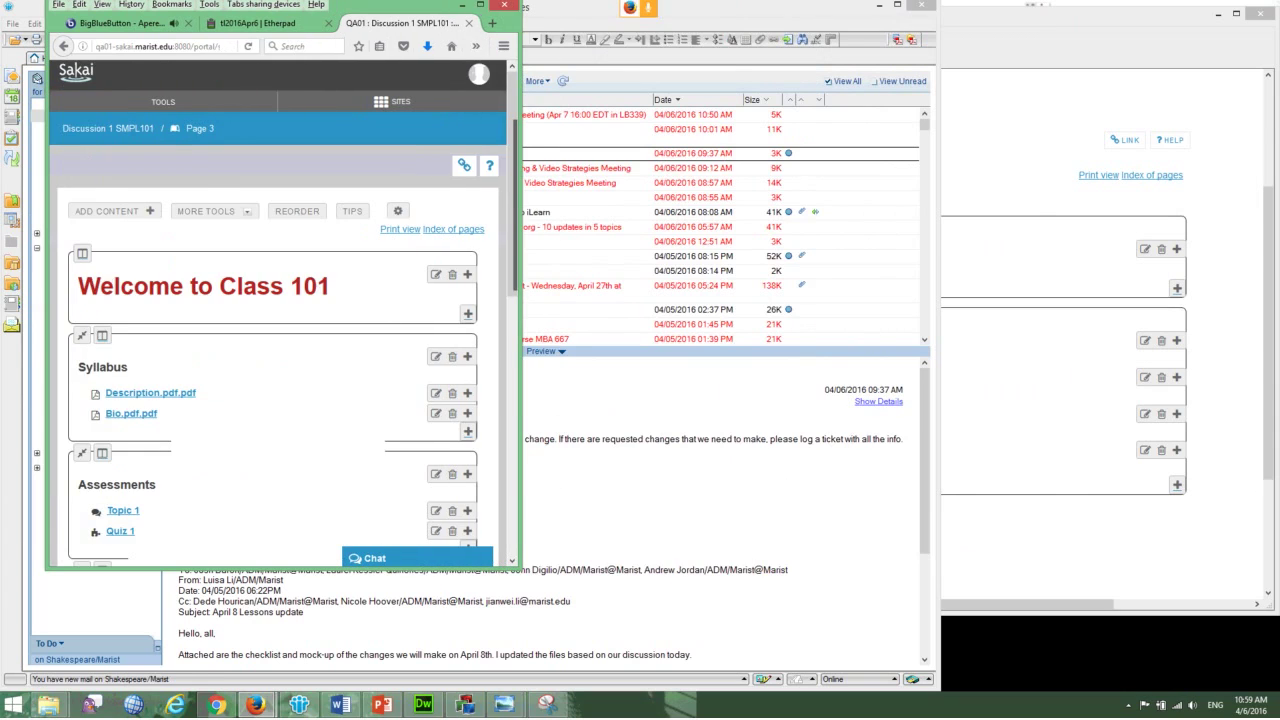
scroll(280, 350, "down", 2)
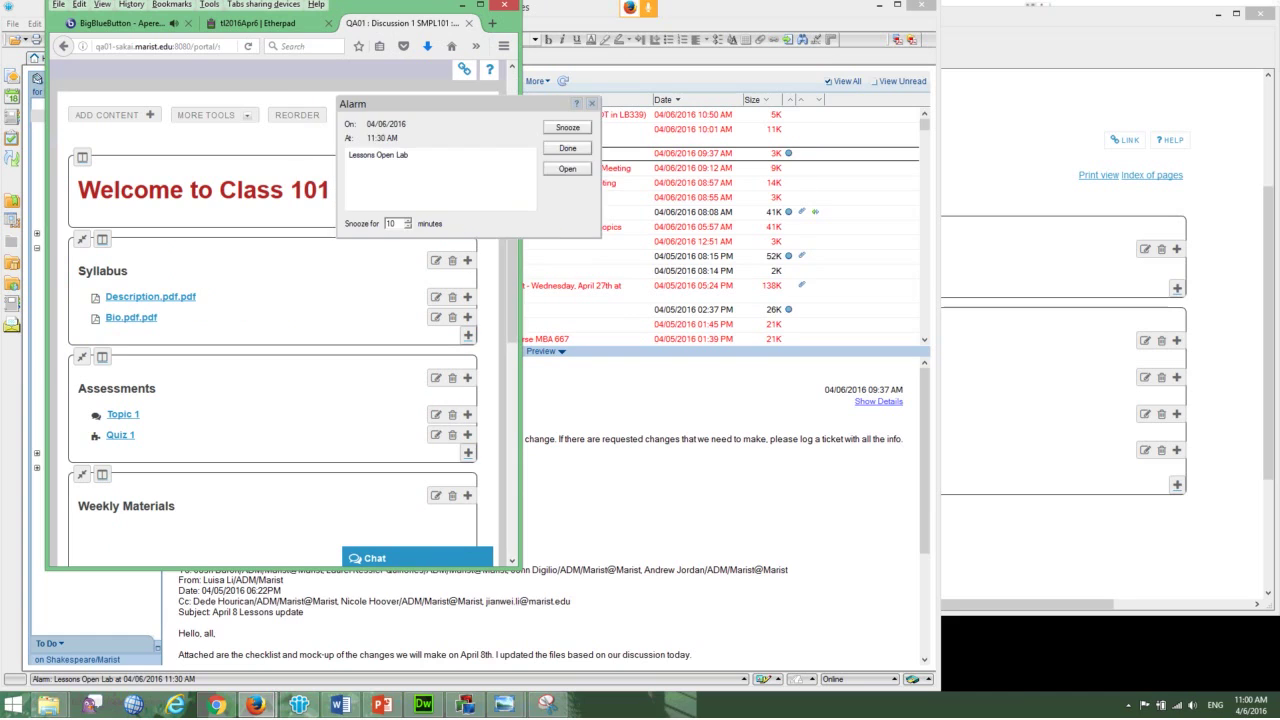
key("Escape")
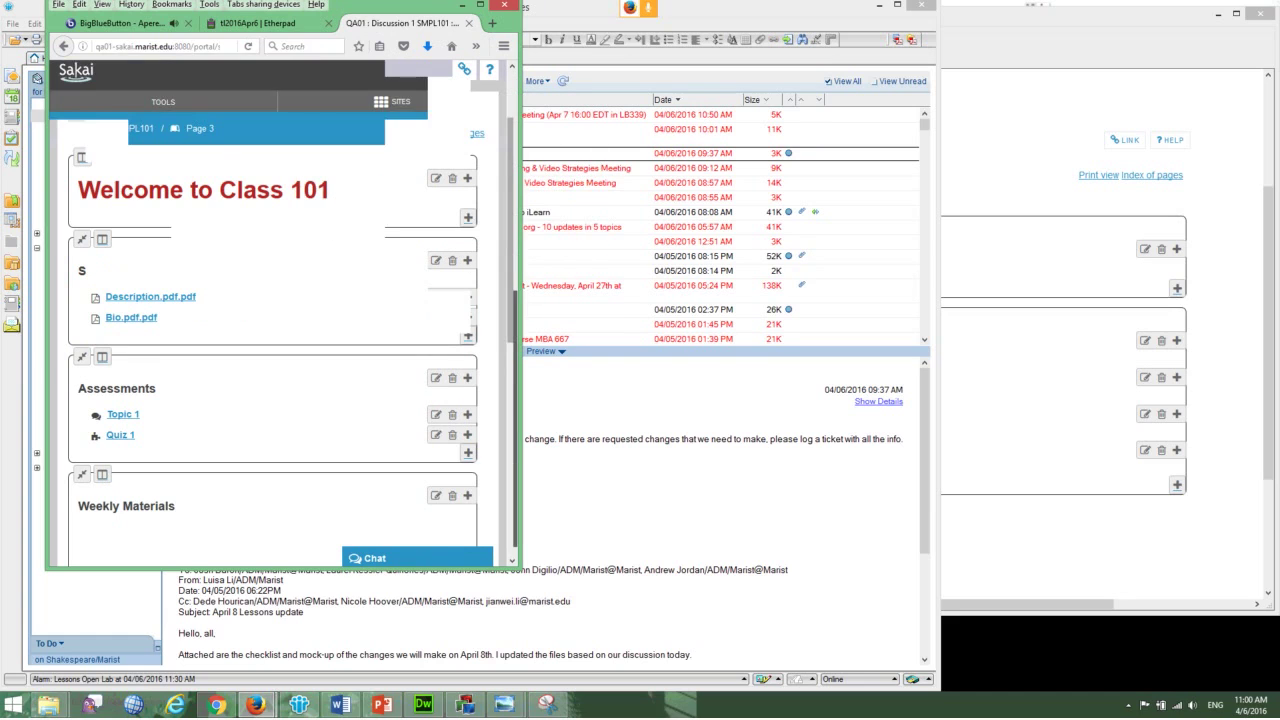
scroll(280, 350, "down", 1)
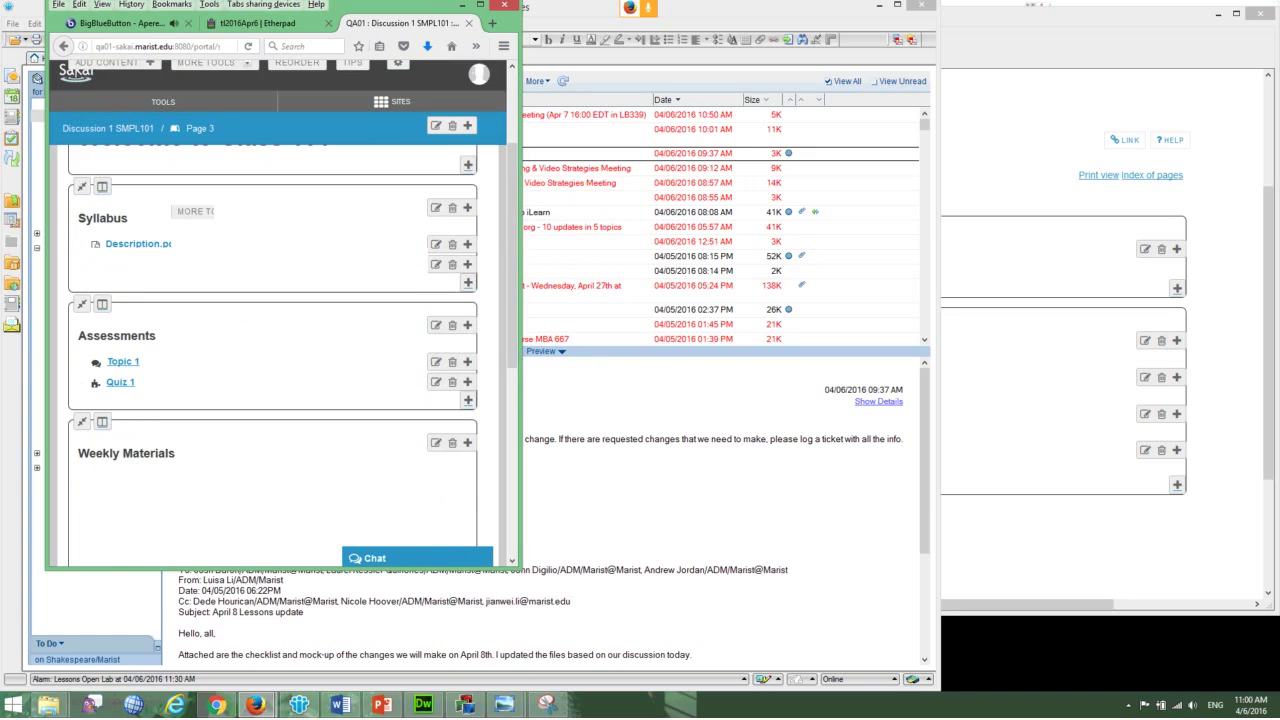
scroll(280, 350, "up", 3)
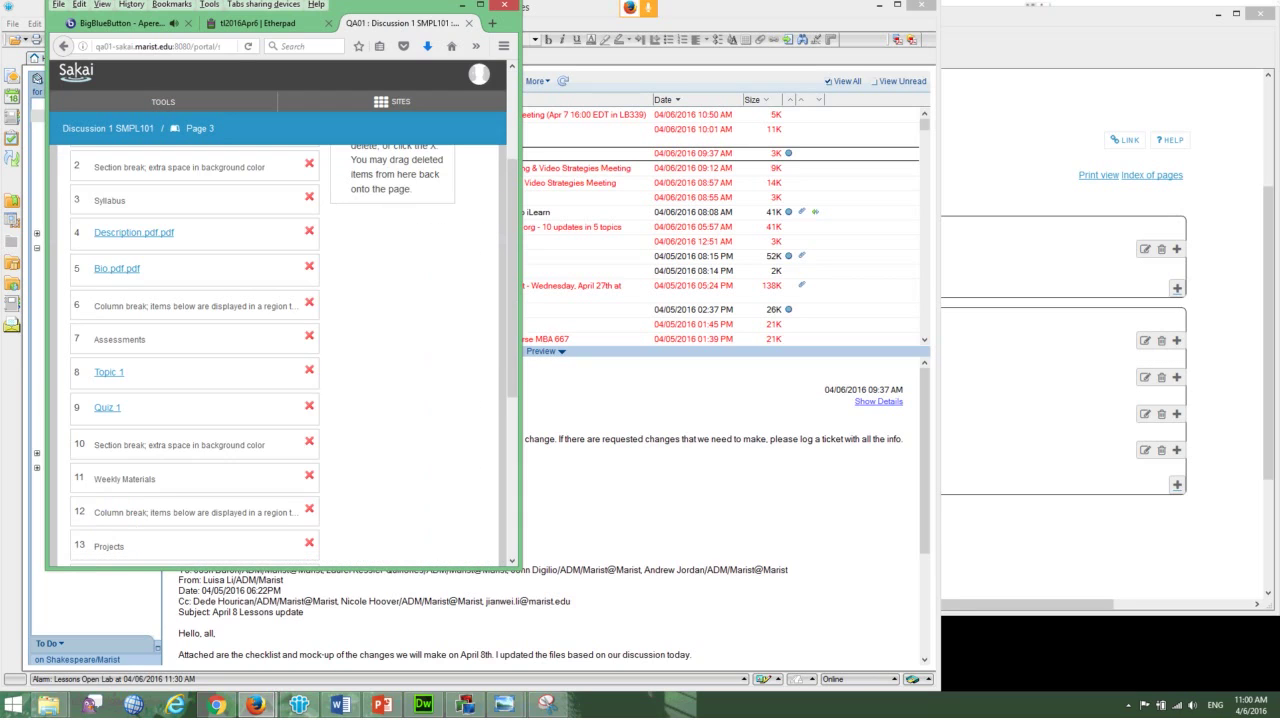
scroll(285, 350, "down", 5)
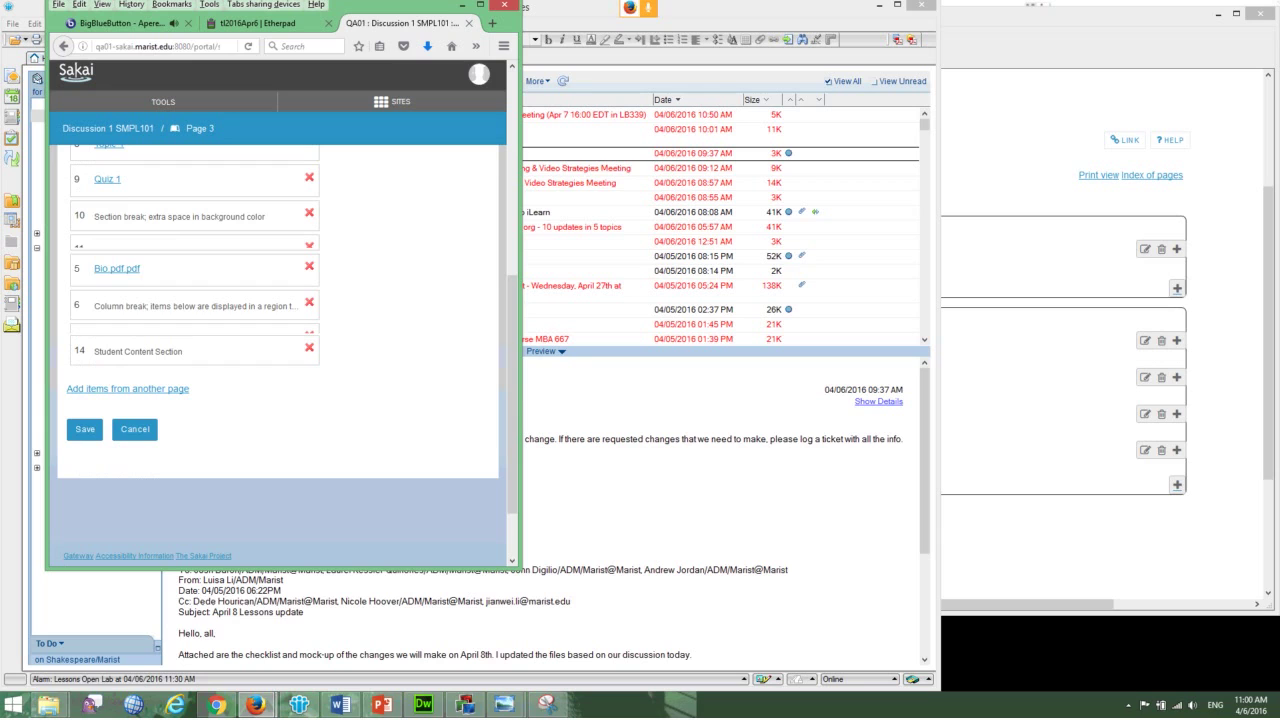
left_click(135, 429)
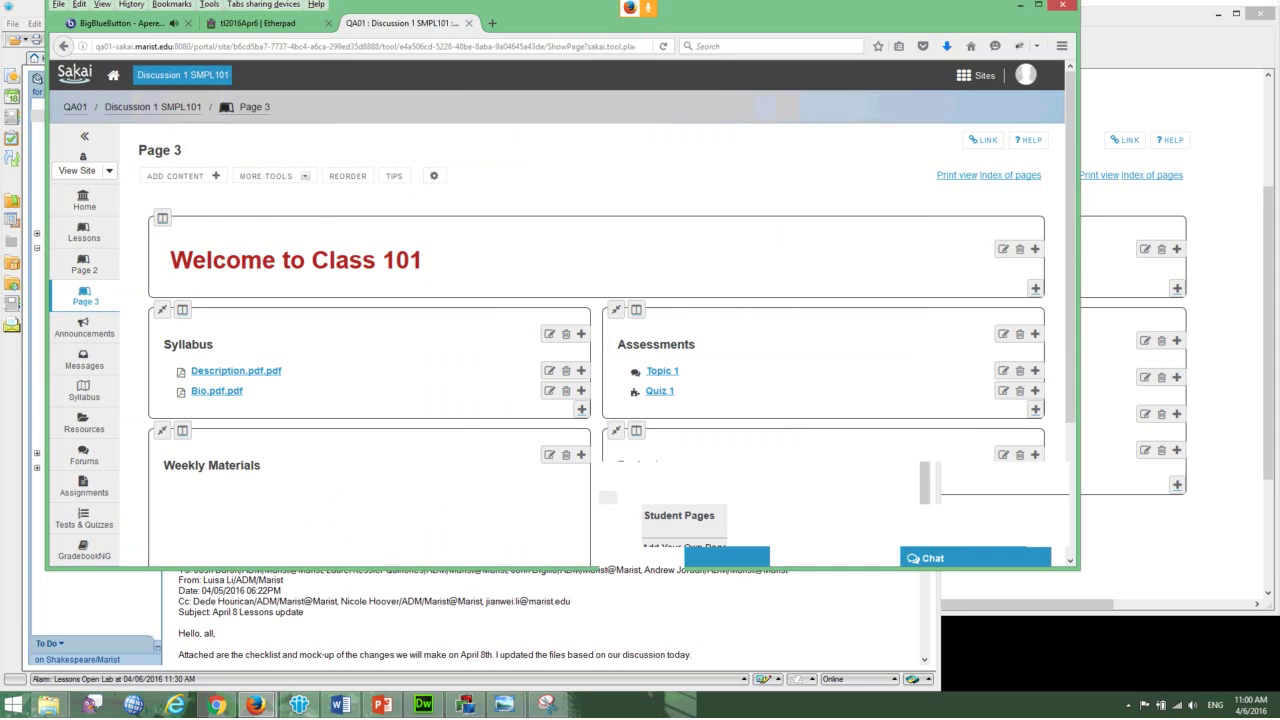
- Return to the main Lessons page with the About Marist content
scroll(370, 250, "down", 2)
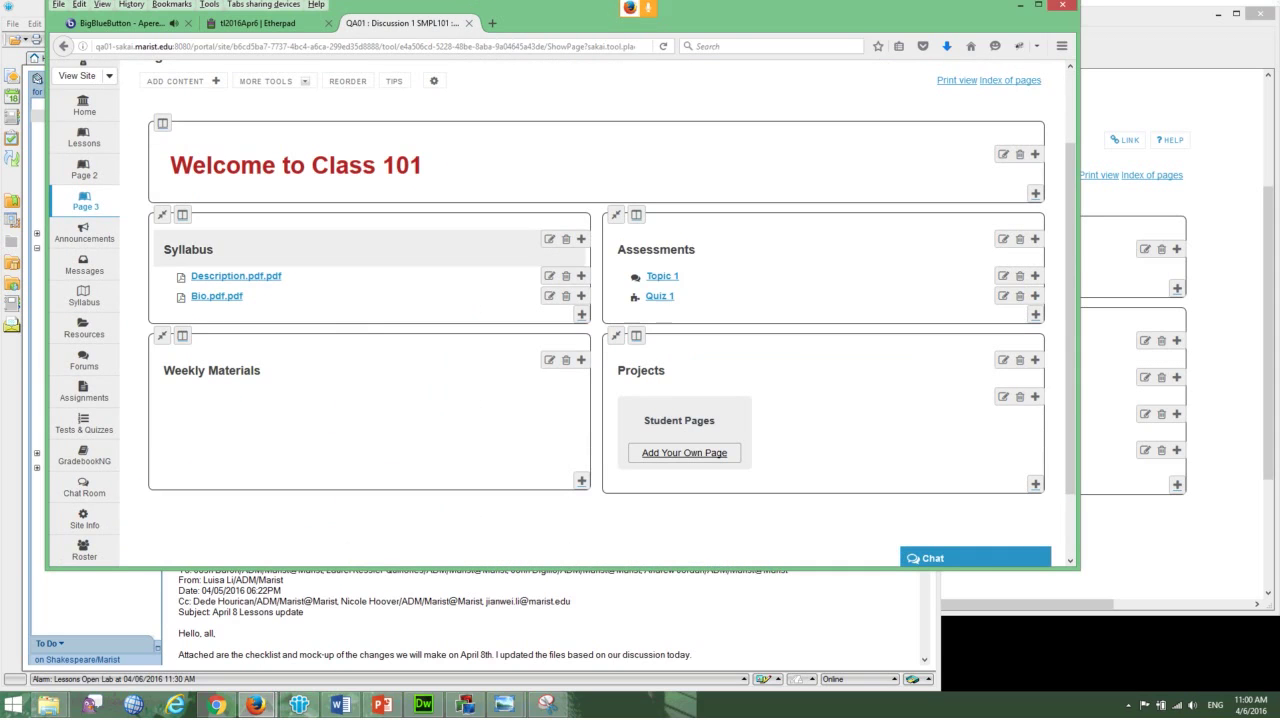
scroll(597, 380, "up", 2)
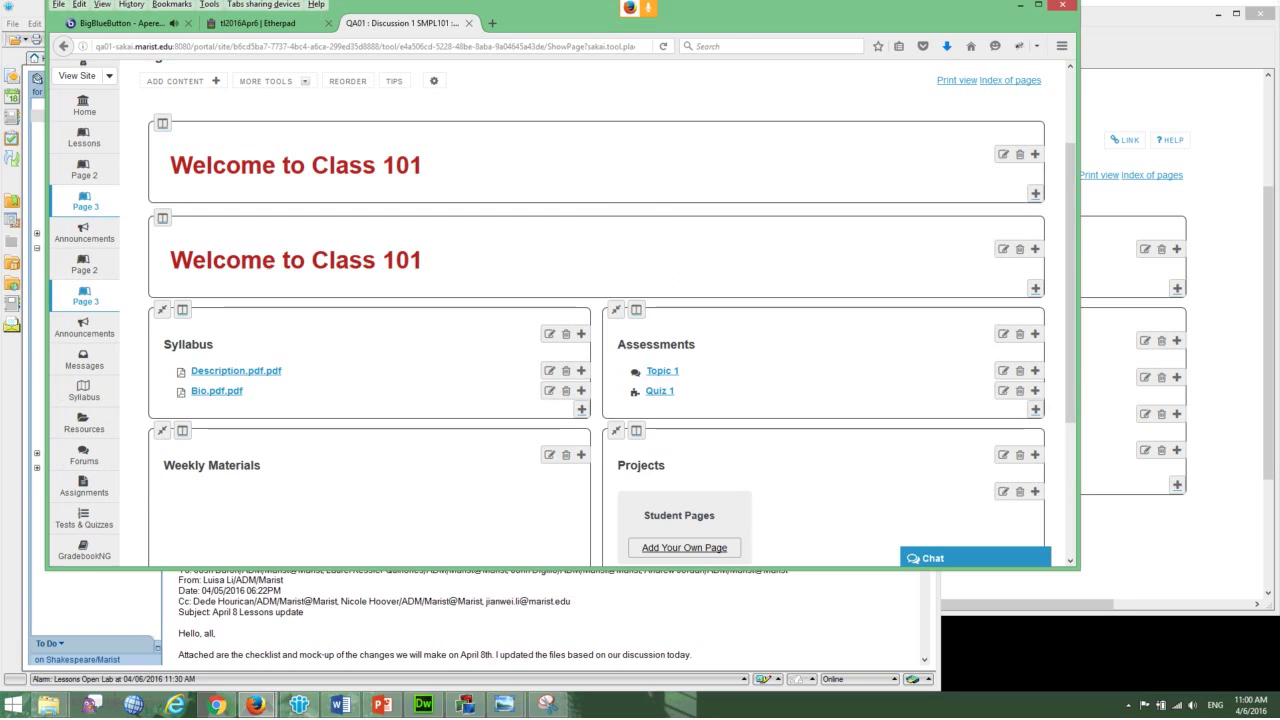
left_click(85, 232)
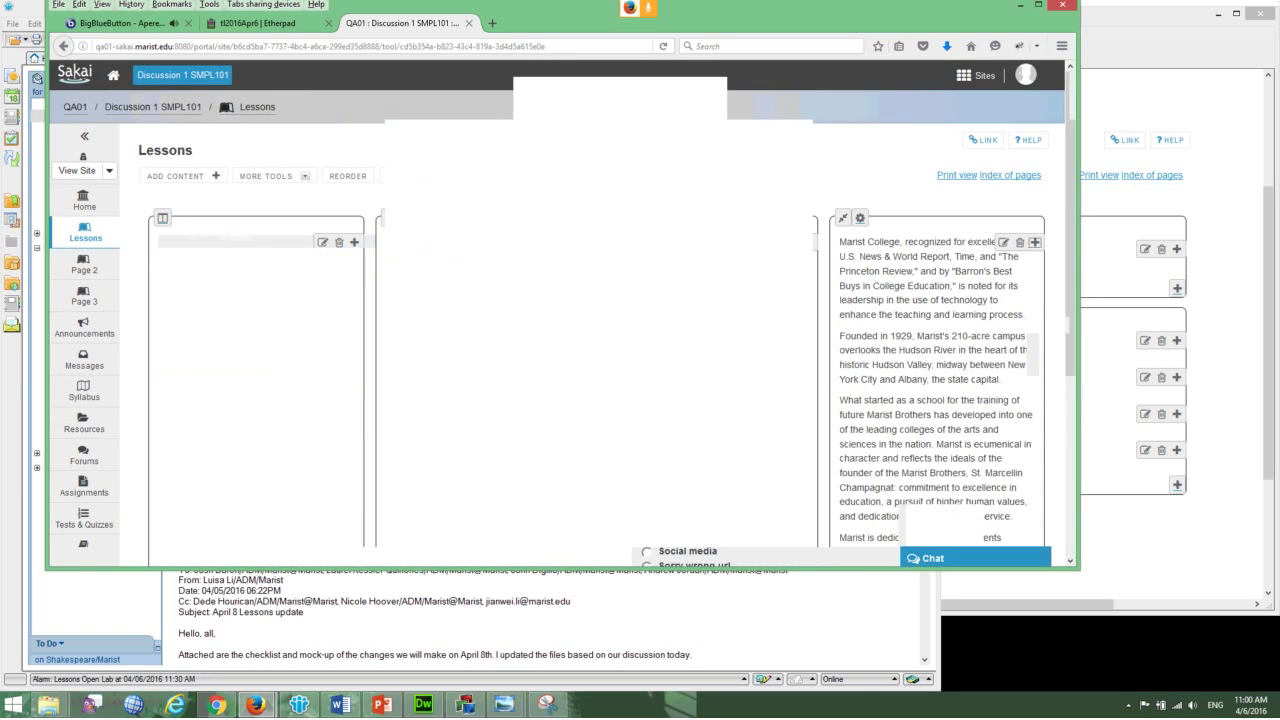
- Narrow and re-widen the browser window to check the Lessons reflow, then return to BigBlueButton
scroll(560, 310, "down", 3)
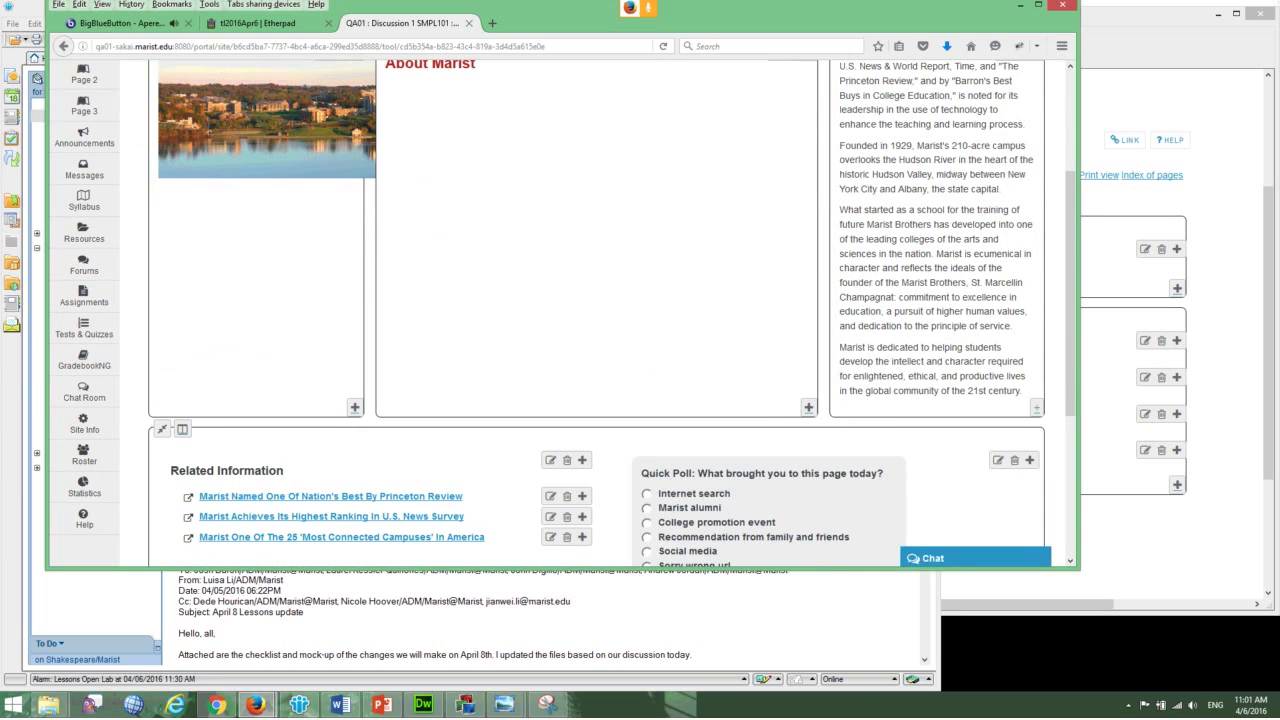
left_click_drag(1079, 300, 668, 300)
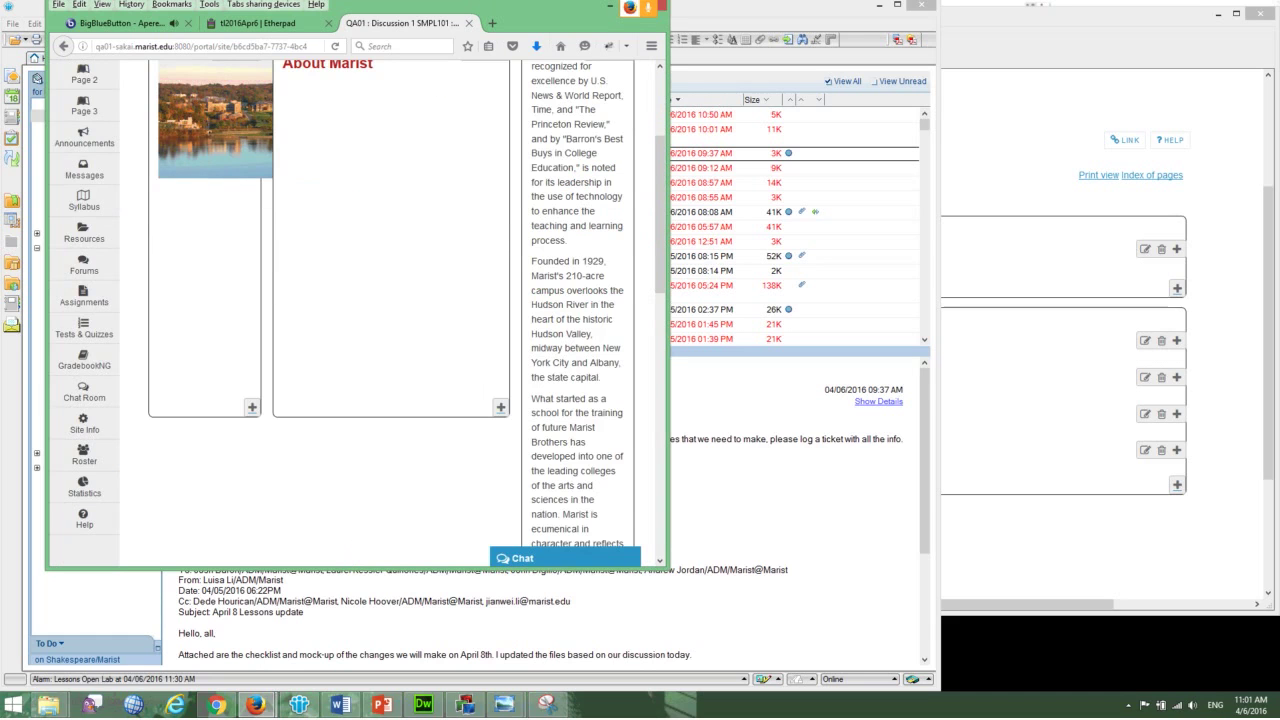
scroll(355, 310, "down", 5)
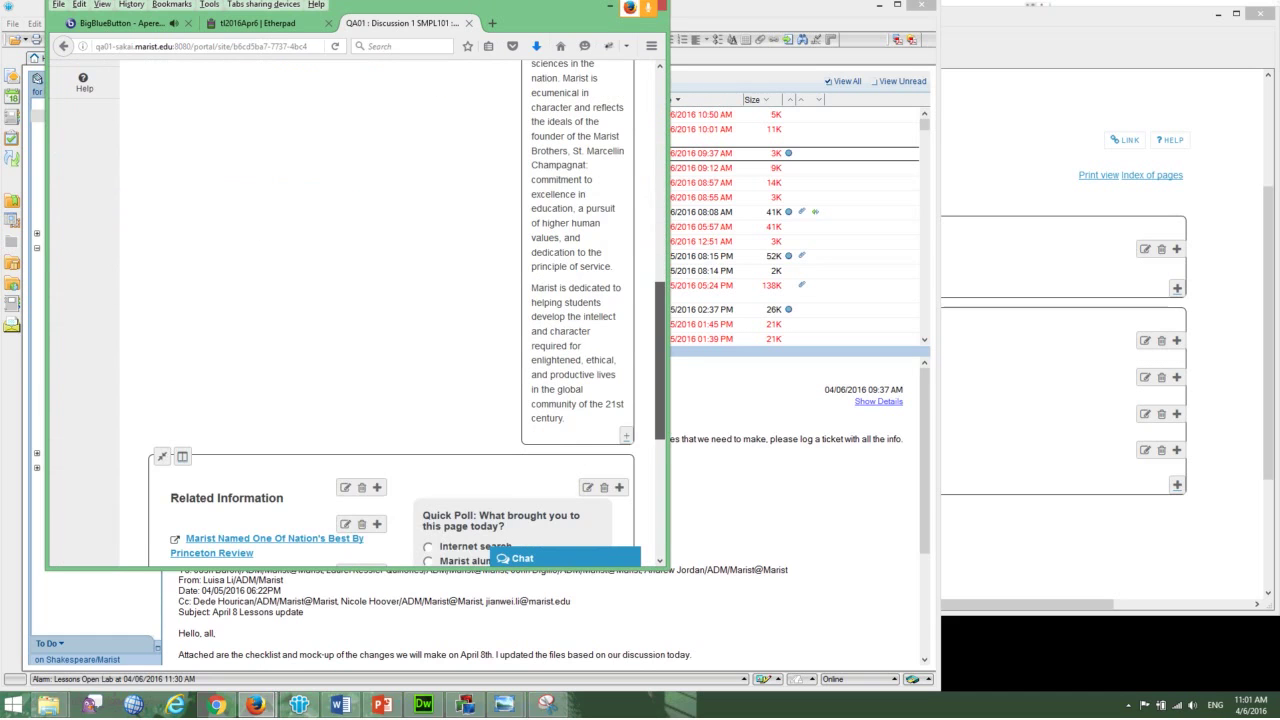
scroll(587, 145, "up", 5)
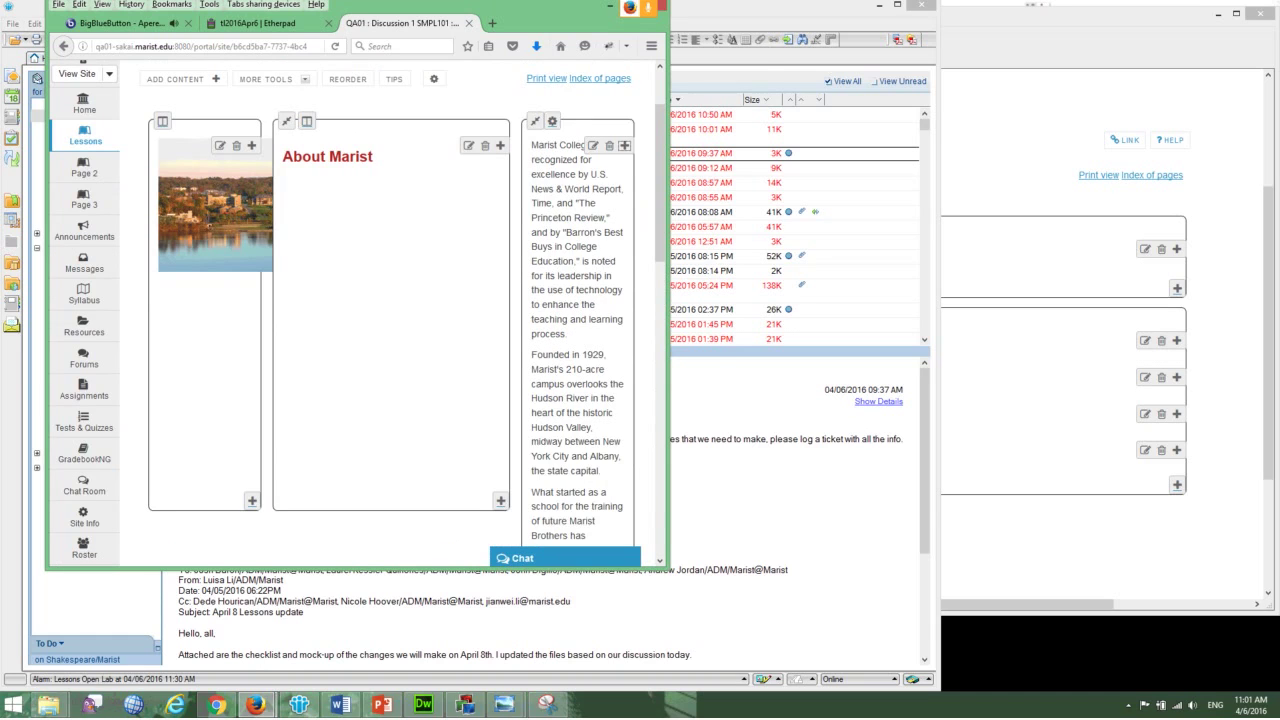
left_click_drag(667, 300, 1110, 300)
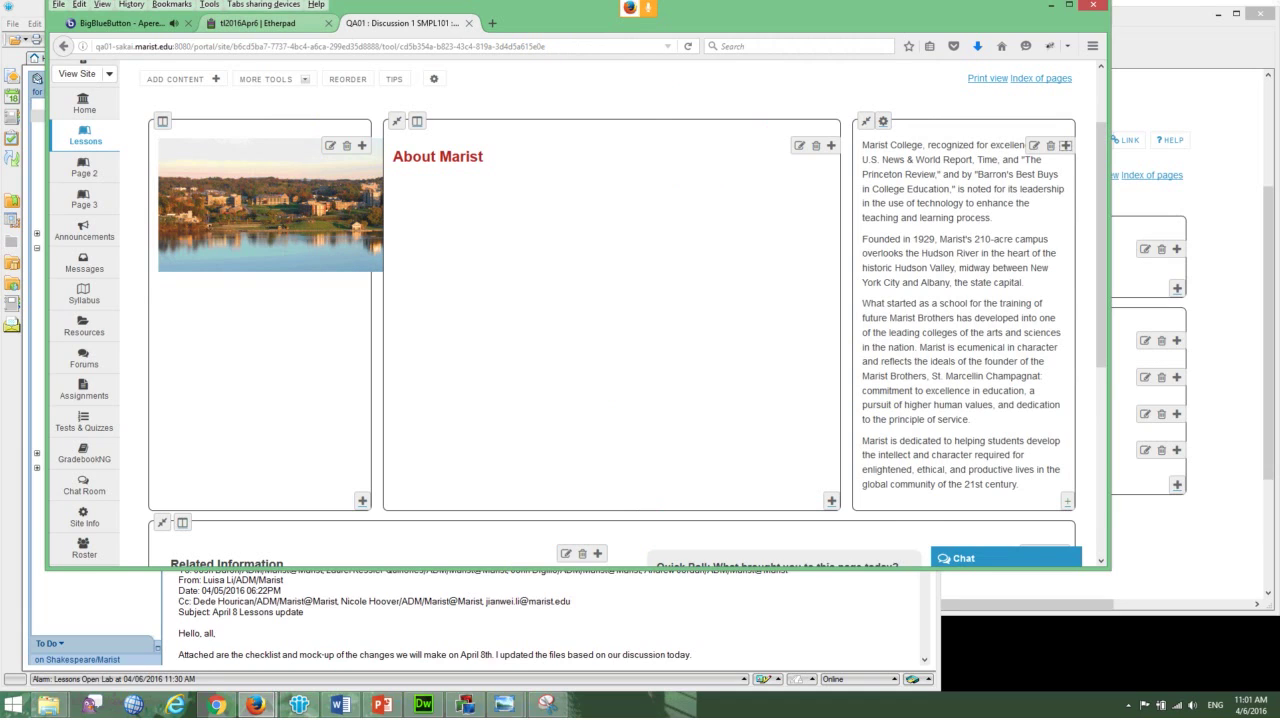
key("ctrl+shift+Tab")
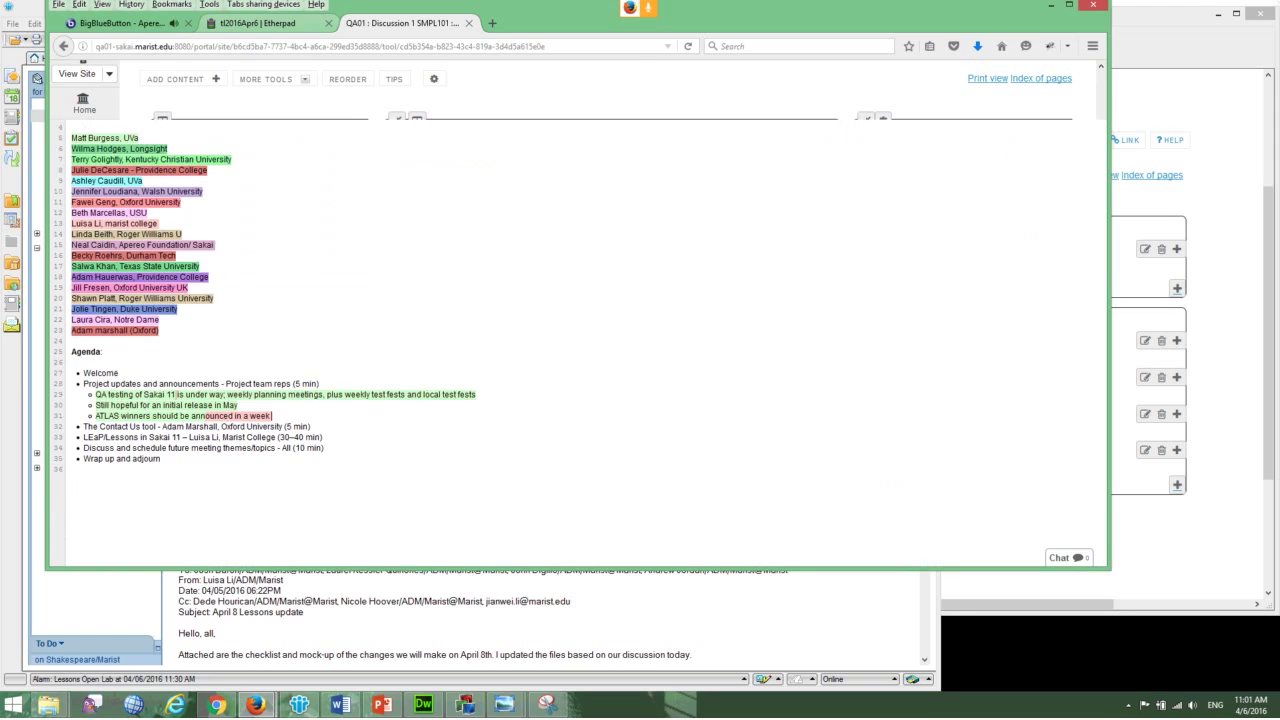
key("ctrl+shift+Tab")
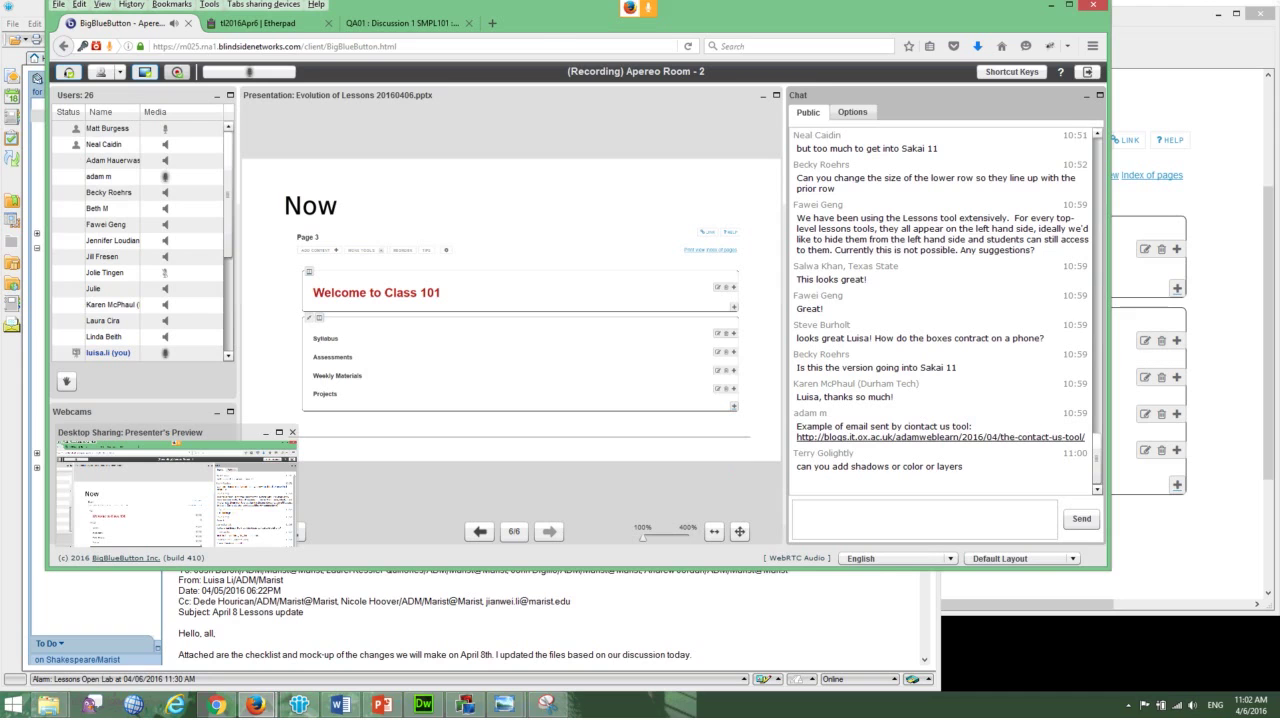
- Copy the site name 'Discussion 1 SMPL101' from the Sakai breadcrumb
key("ctrl+3")
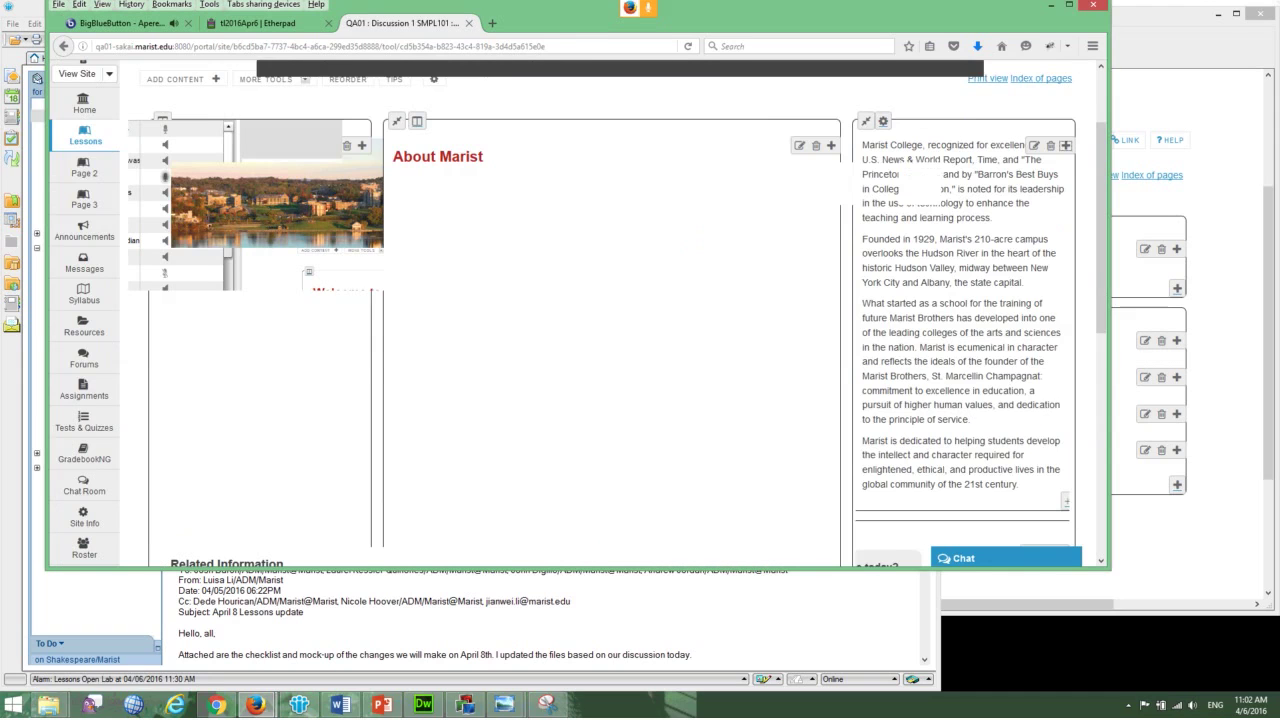
left_click_drag(105, 107, 202, 107)
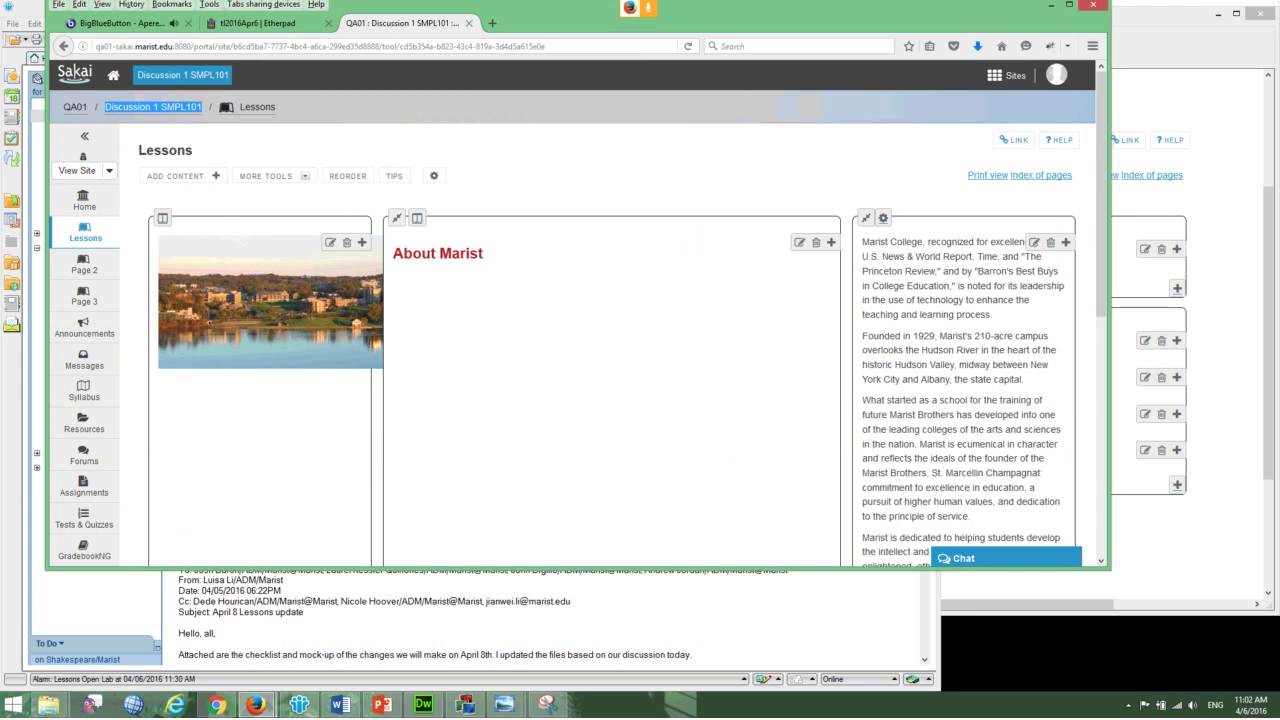
key("ctrl+1")
- Post 'Discussion 1 SMPL101' in the BigBlueButton public chat and read the newer questions
left_click(920, 515)
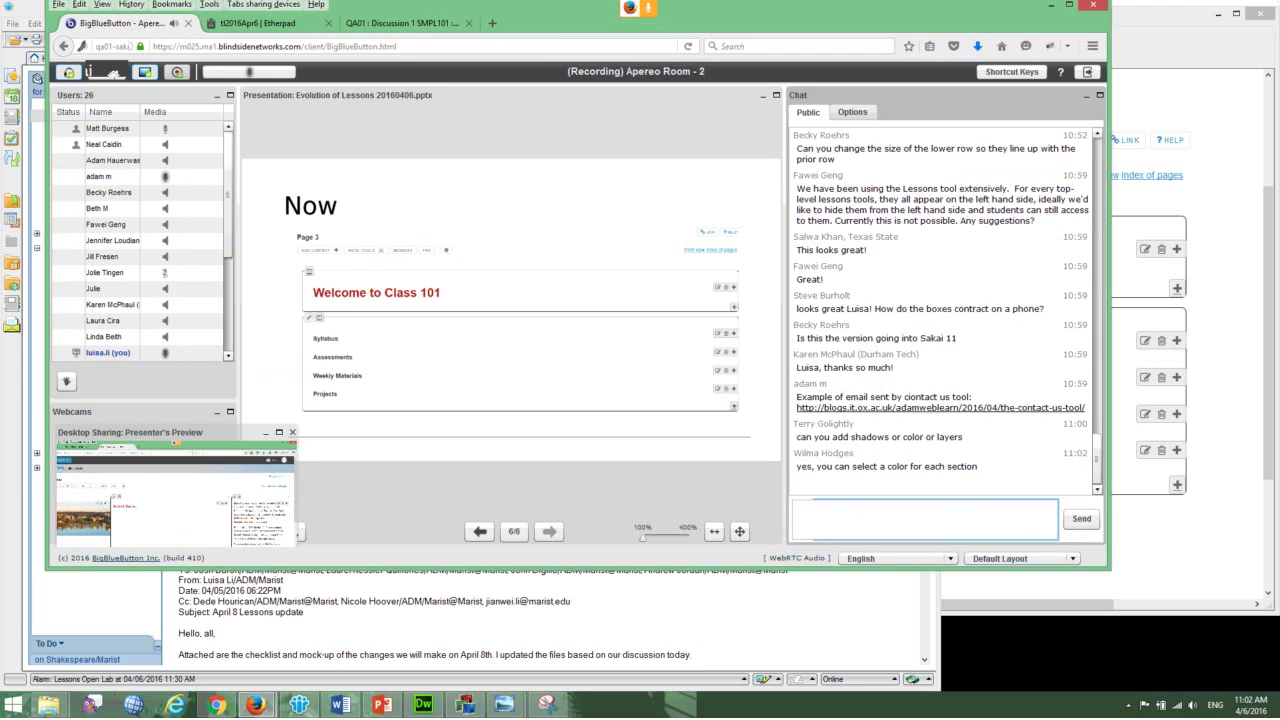
type("Discussion 1 S")
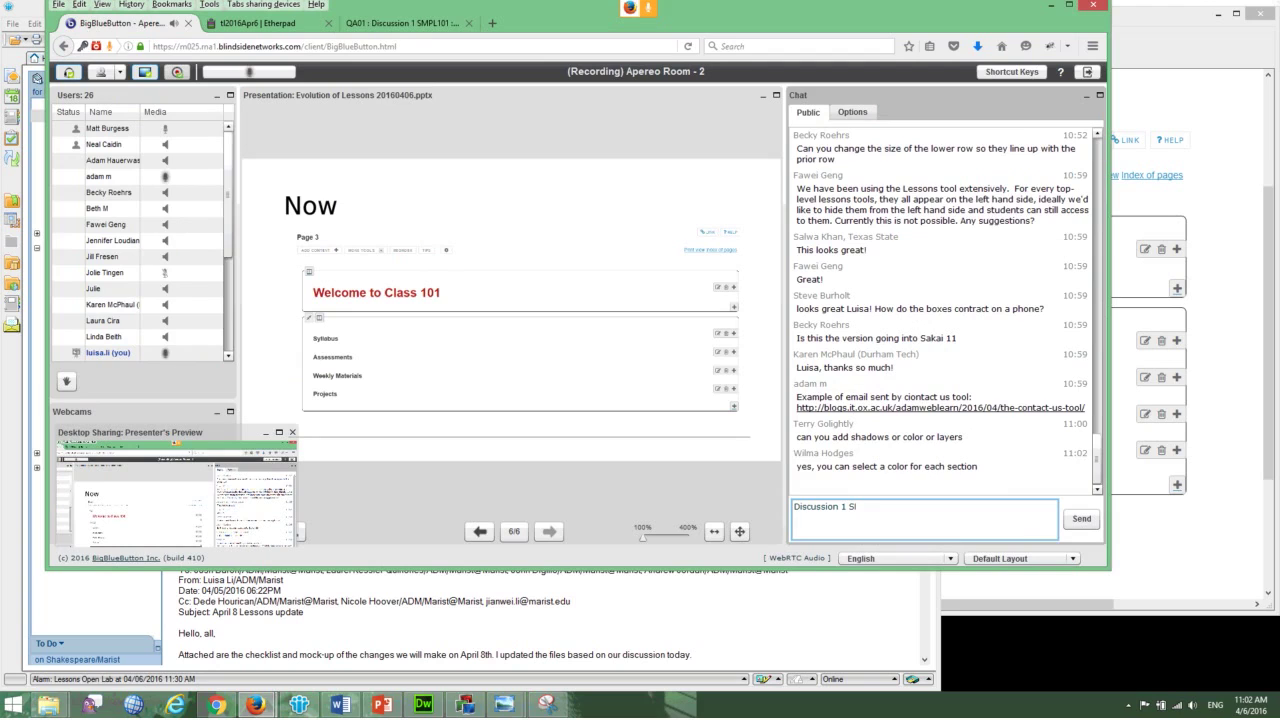
type("MPL101")
key("Return")
type("Disc")
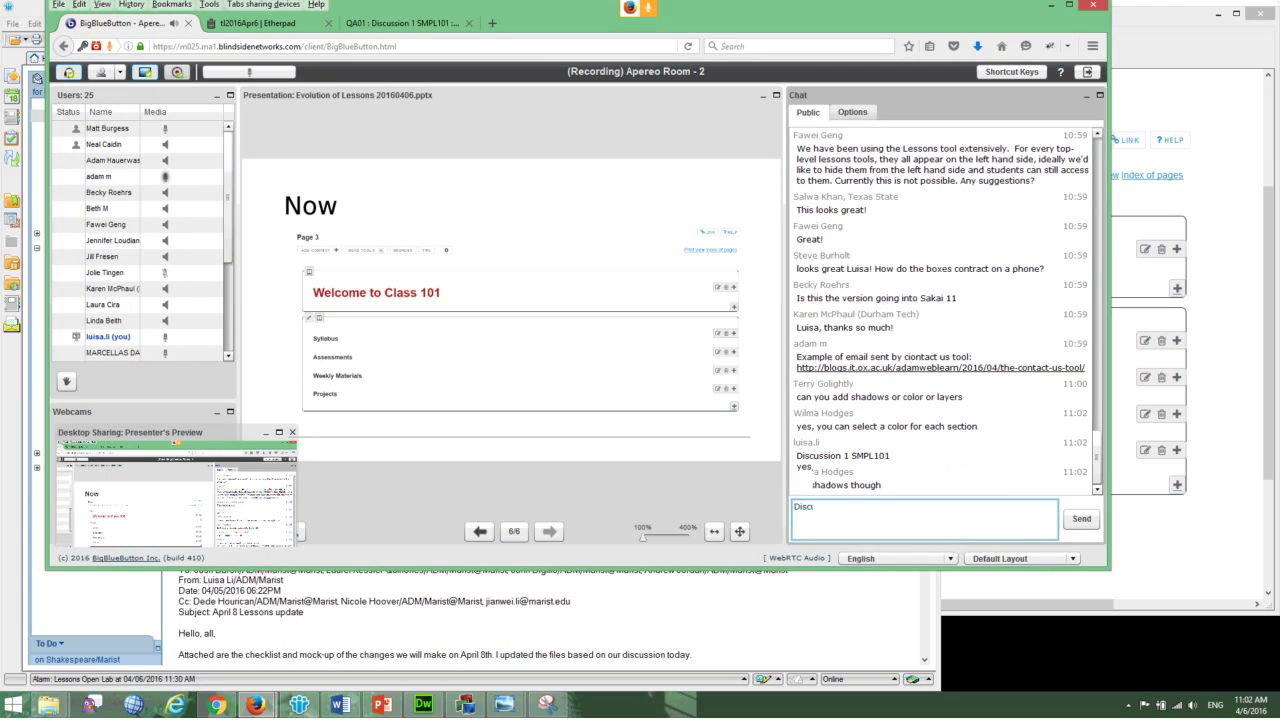
key("BackSpace")
key("BackSpace")
key("BackSpace")
key("BackSpace")
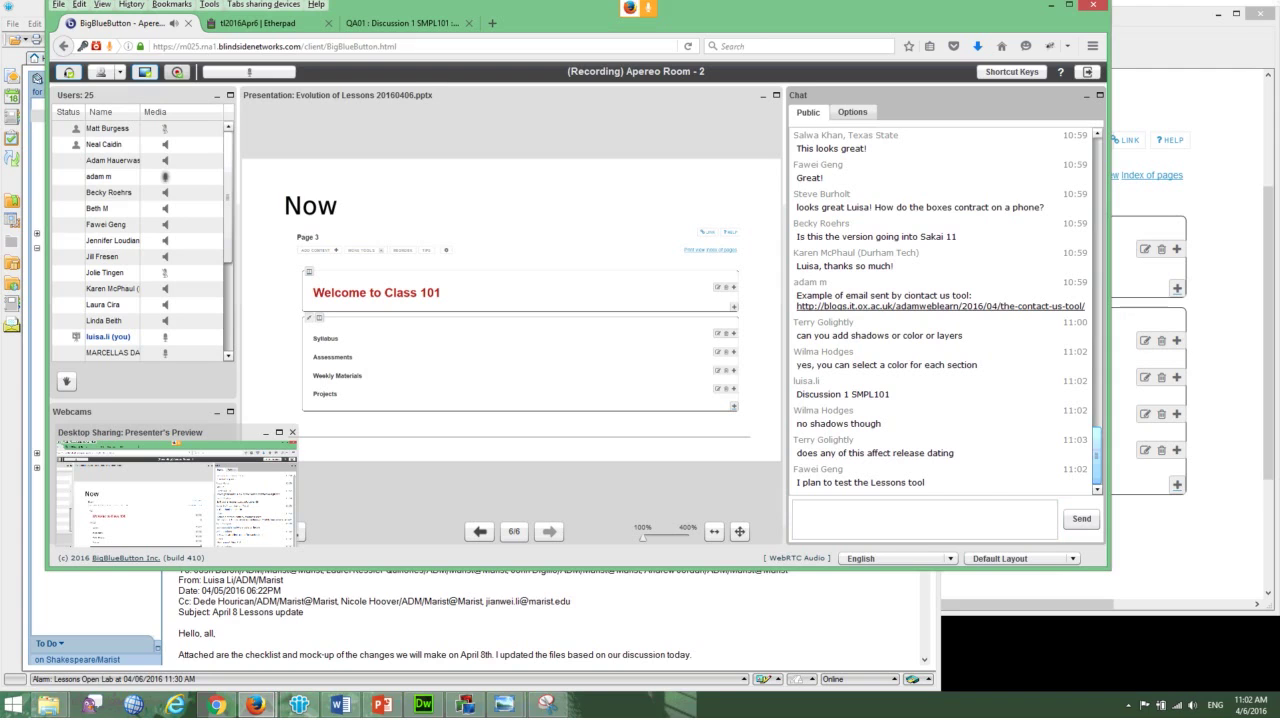
scroll(940, 310, "up", 3)
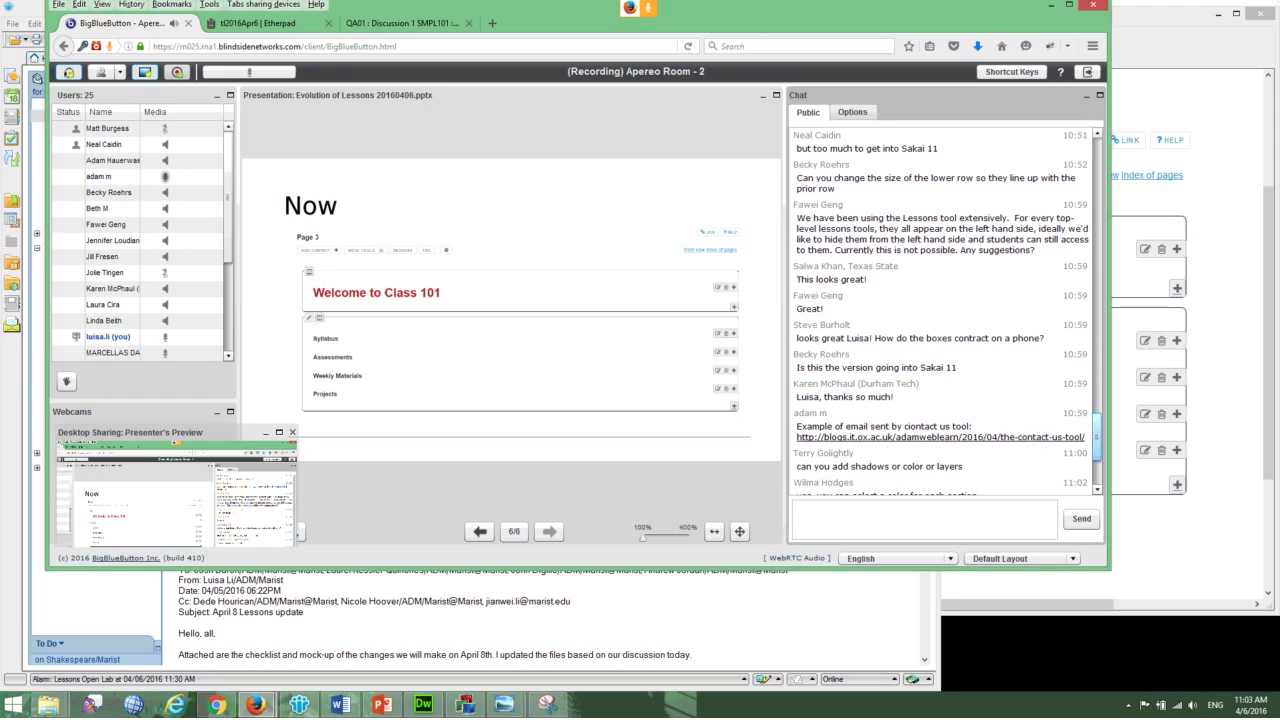
scroll(1097, 437, "up", 2)
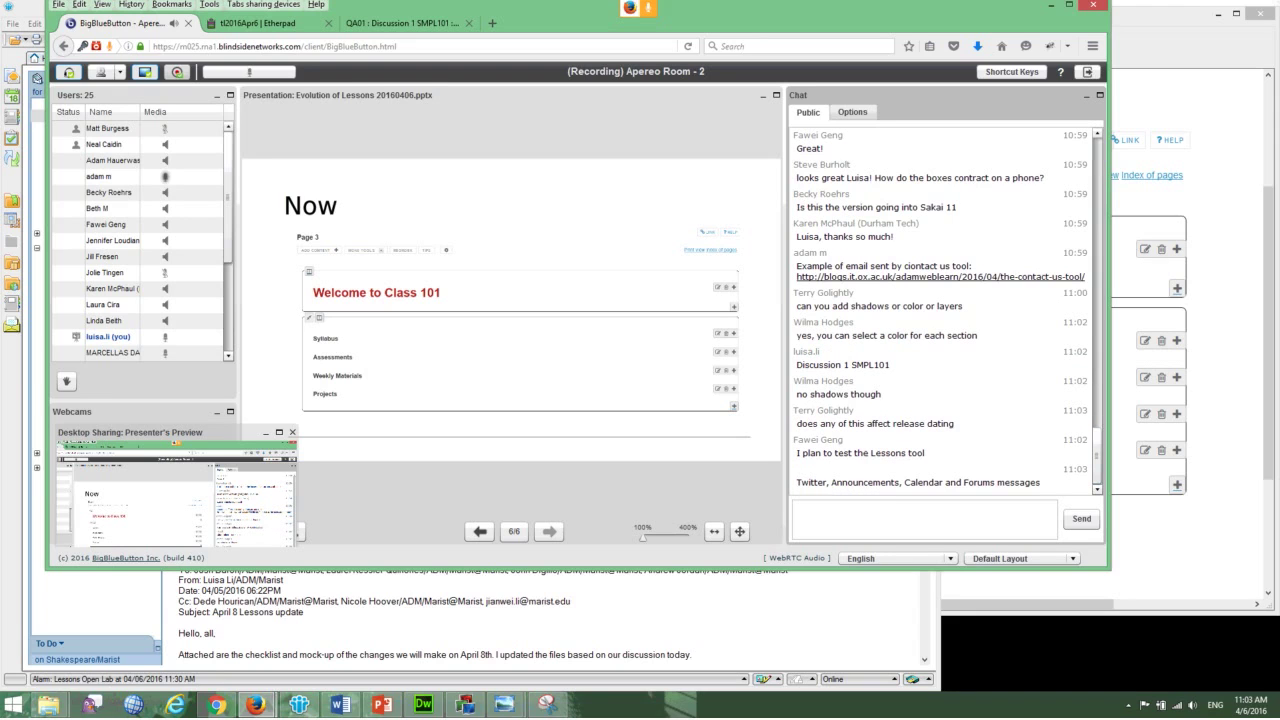
- Reply in chat that you love having the synoptic tools in Lessons, then return to Sakai
left_click(924, 518)
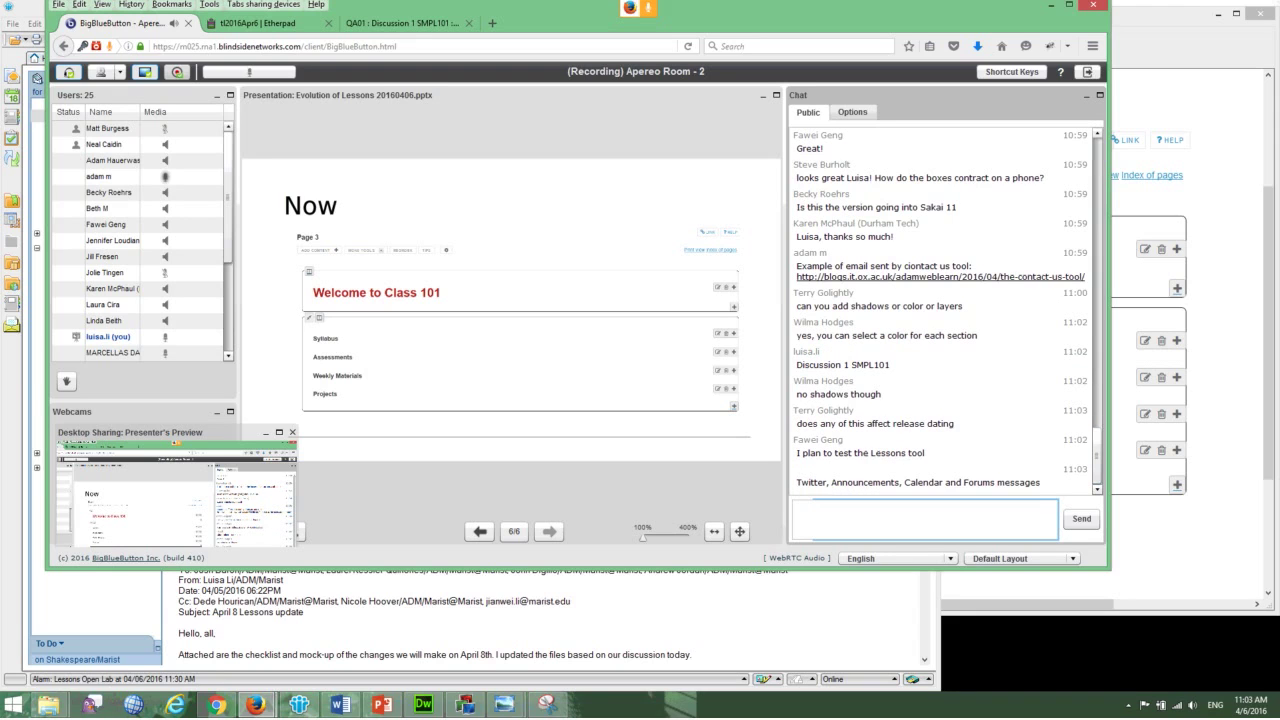
type("I LOVE to have the syno")
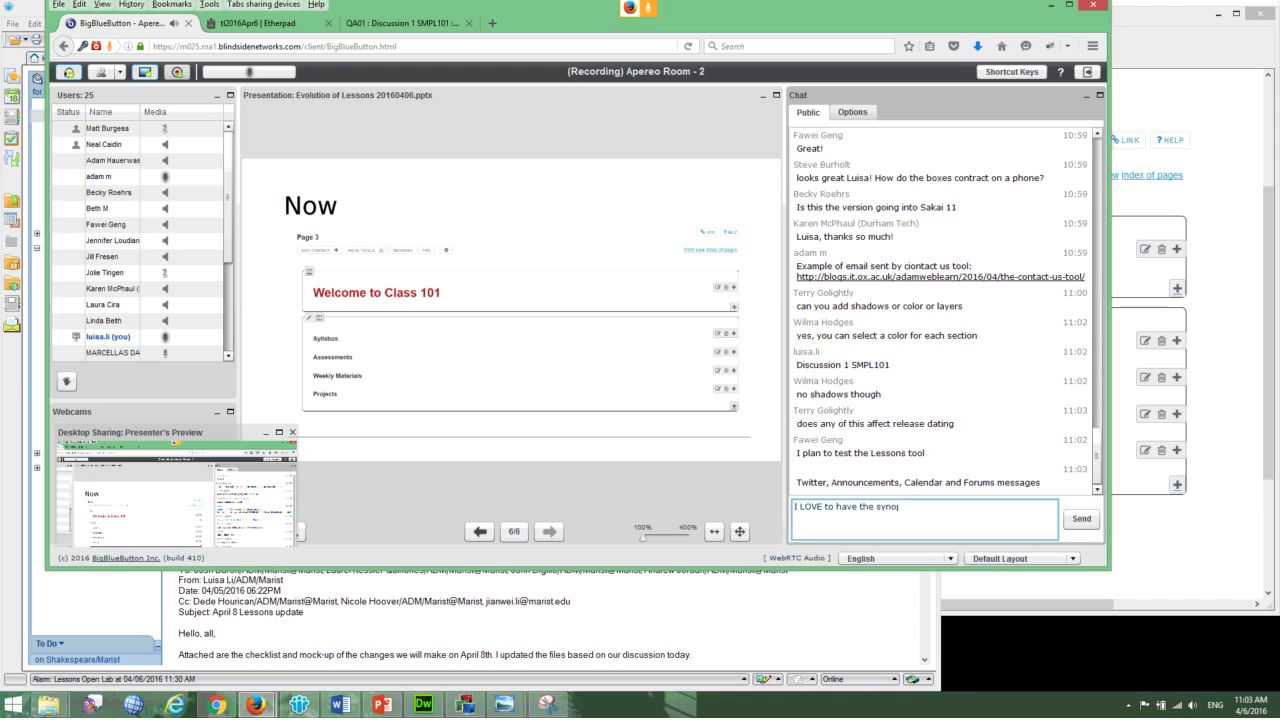
type("ptic tools in")
key("BackSpace")
key("BackSpace")
key("BackSpace")
key("BackSpace")
key("BackSpace")
key("BackSpace")
key("BackSpace")
key("BackSpace")
key("BackSpace")
key("BackSpace")
key("BackSpace")
key("BackSpace")
key("BackSpace")
key("BackSpace")
key("BackSpace")
key("BackSpace")
key("BackSpace")
key("BackSpace")
key("BackSpace")
key("BackSpace")
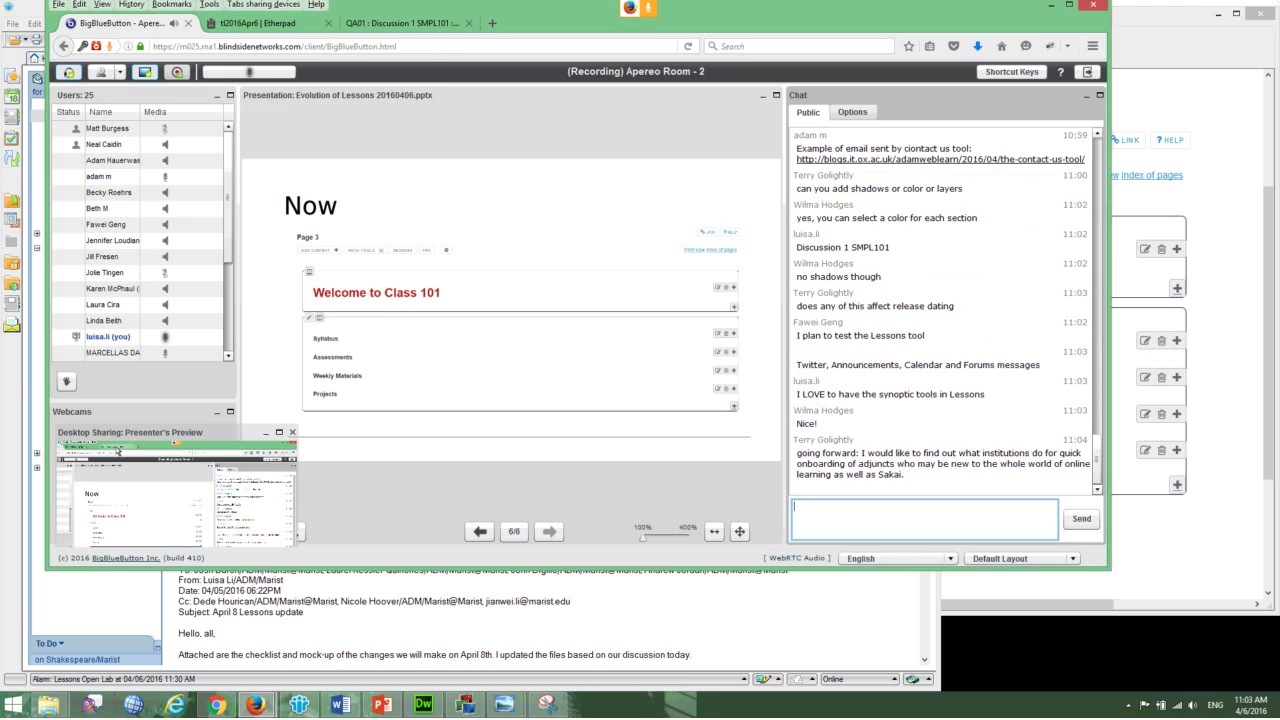
key("ctrl+3")
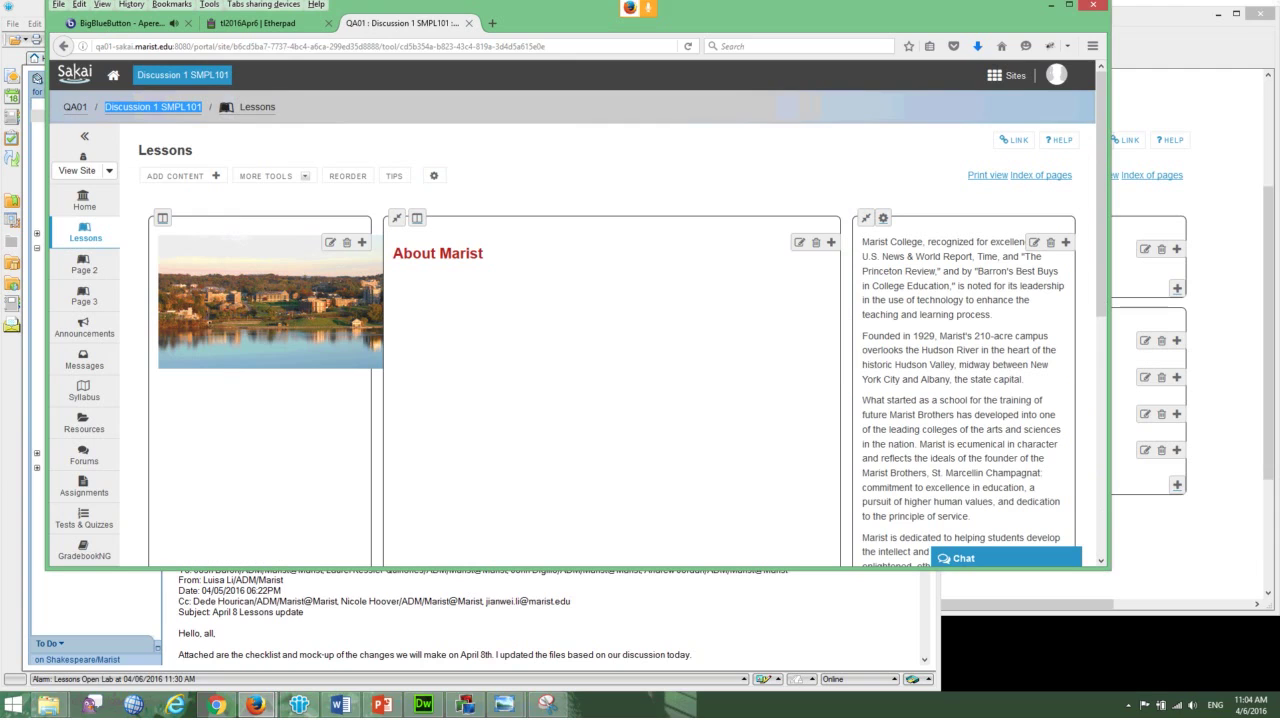
- Open Page 2, dismiss its settings, and scroll to the Welcome to Class 101 folders
left_click(85, 265)
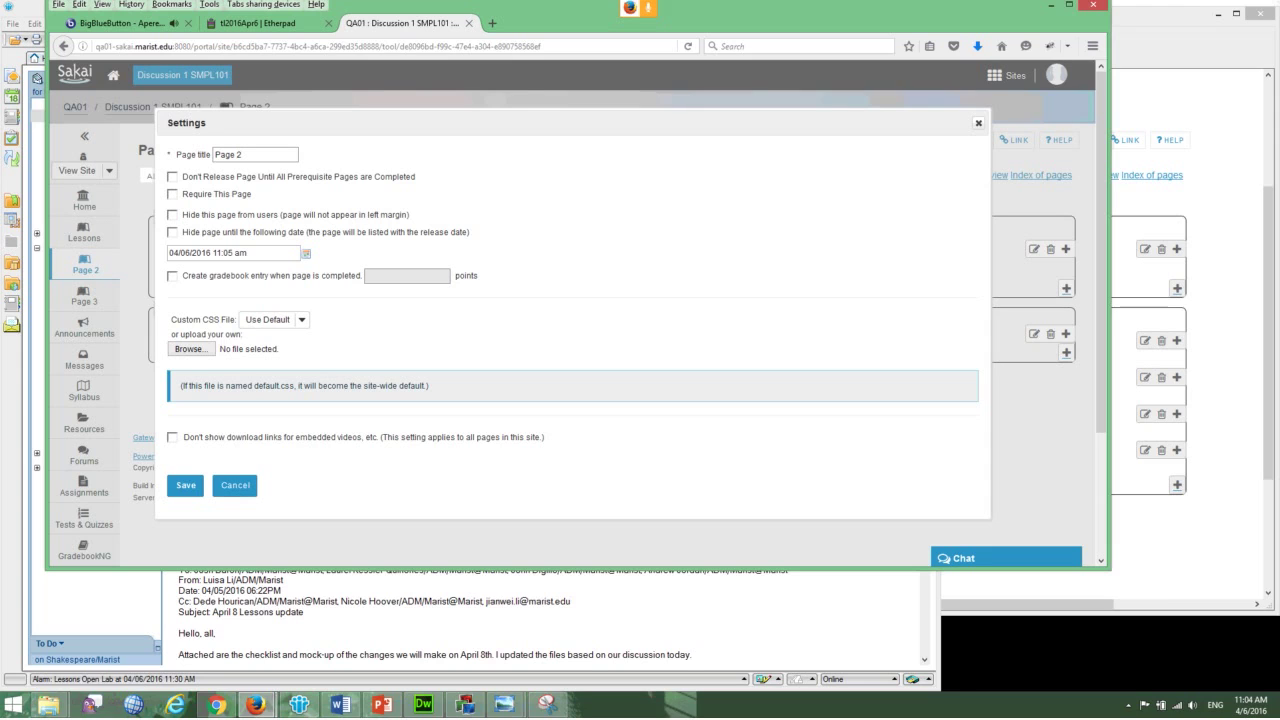
left_click(978, 122)
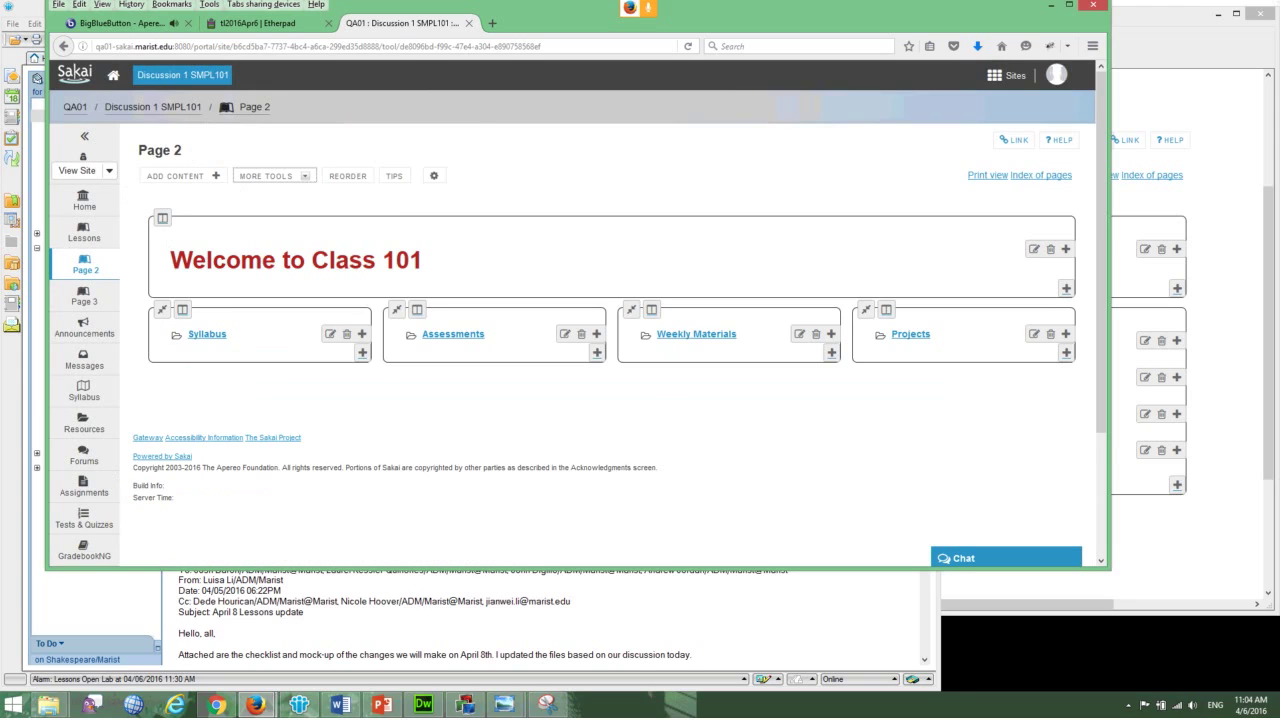
scroll(577, 304, "down", 1)
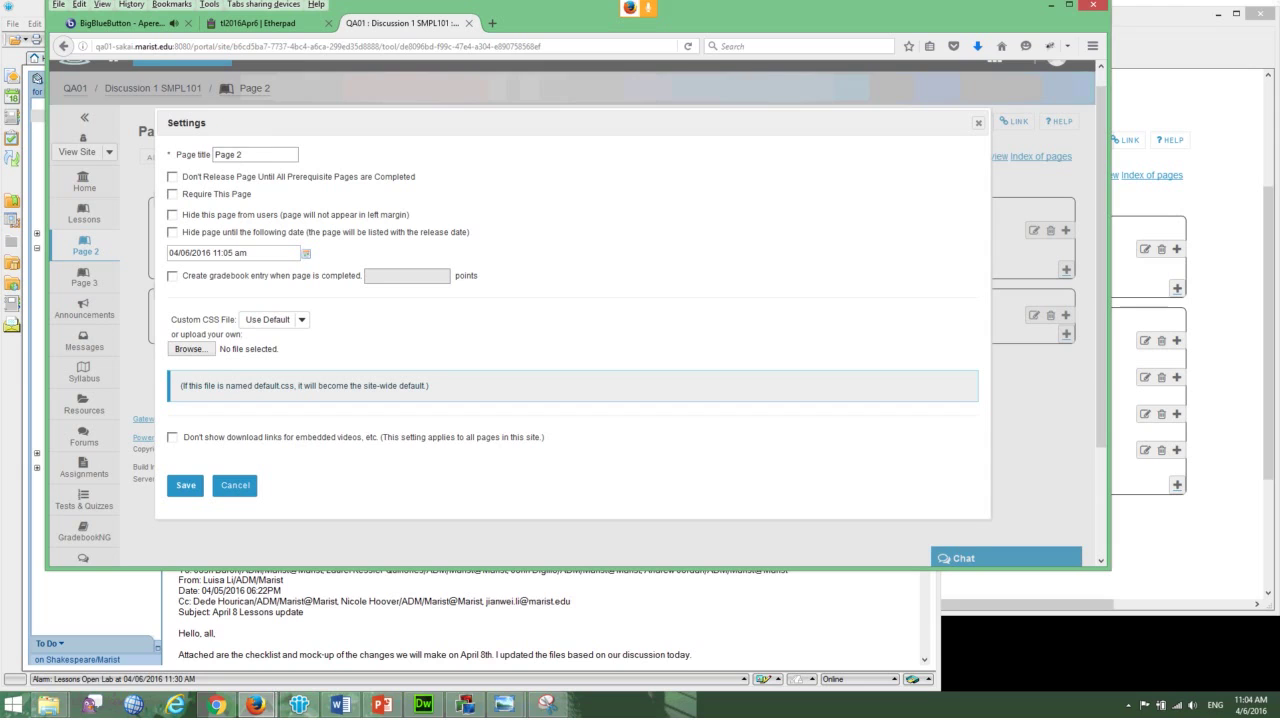
key("Escape")
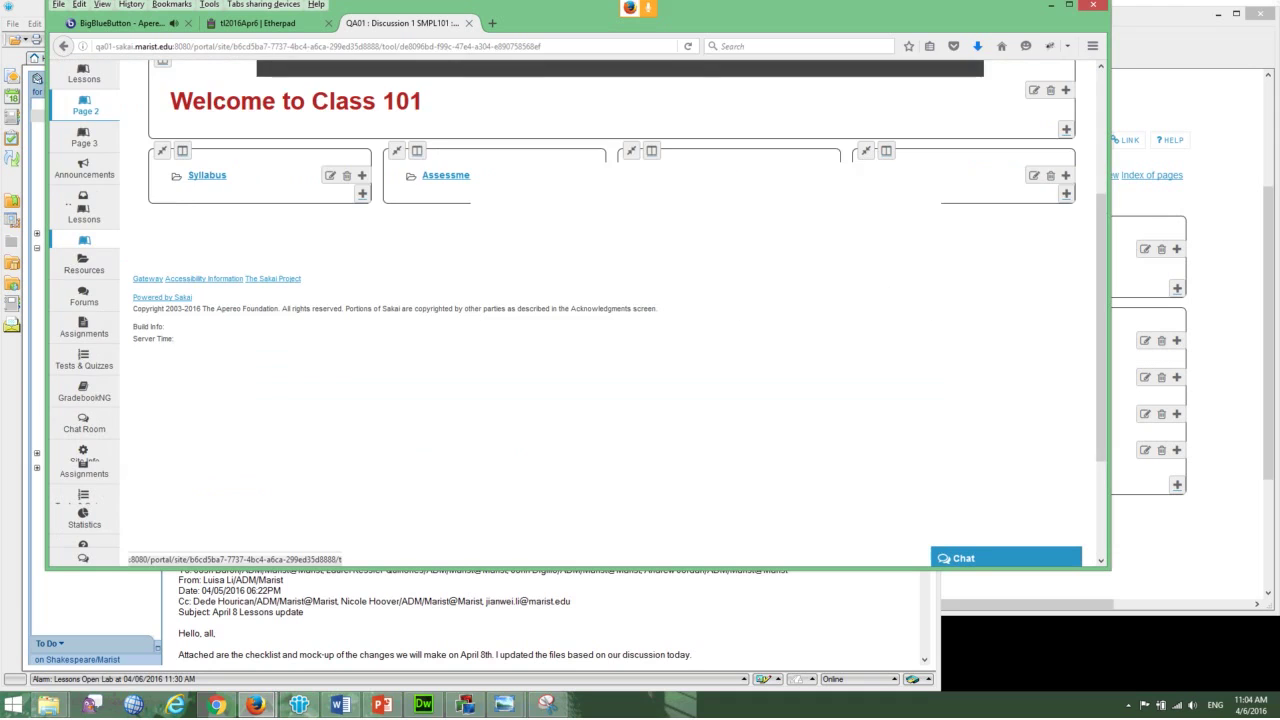
scroll(84, 455, "down", 3)
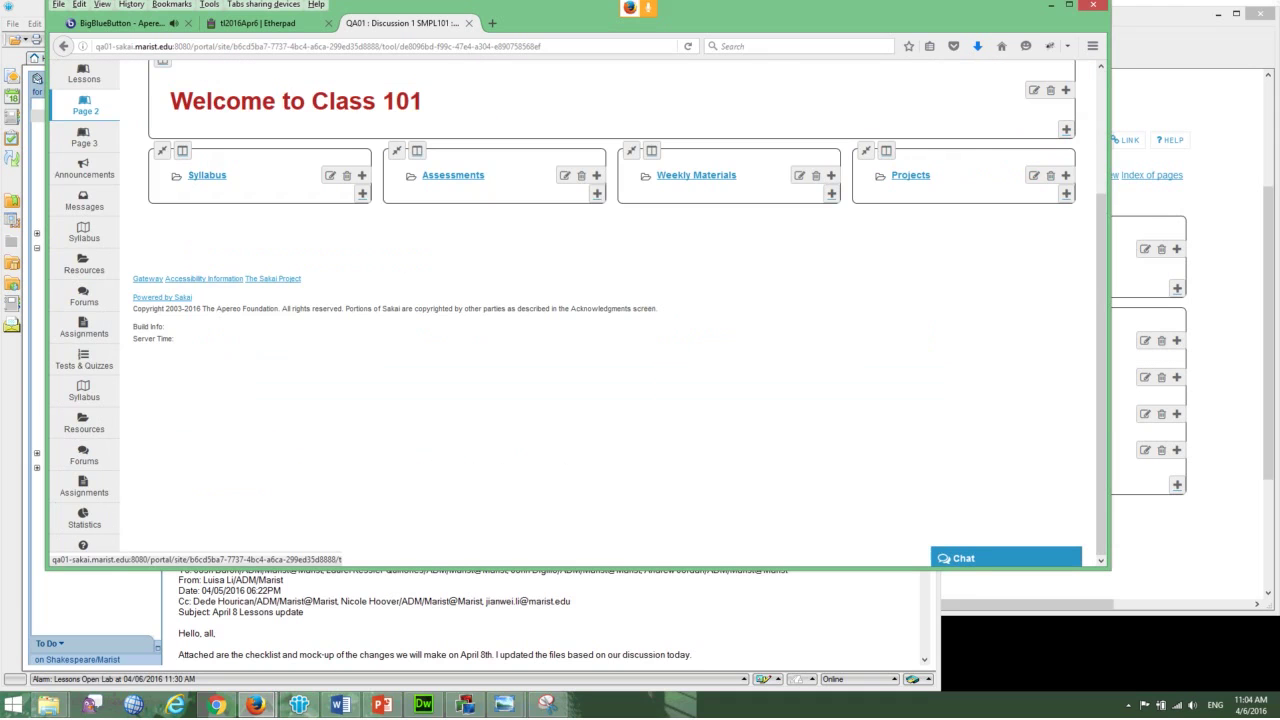
- Delete Page 2 from the site's Tool Order in Site Info
left_click(84, 455)
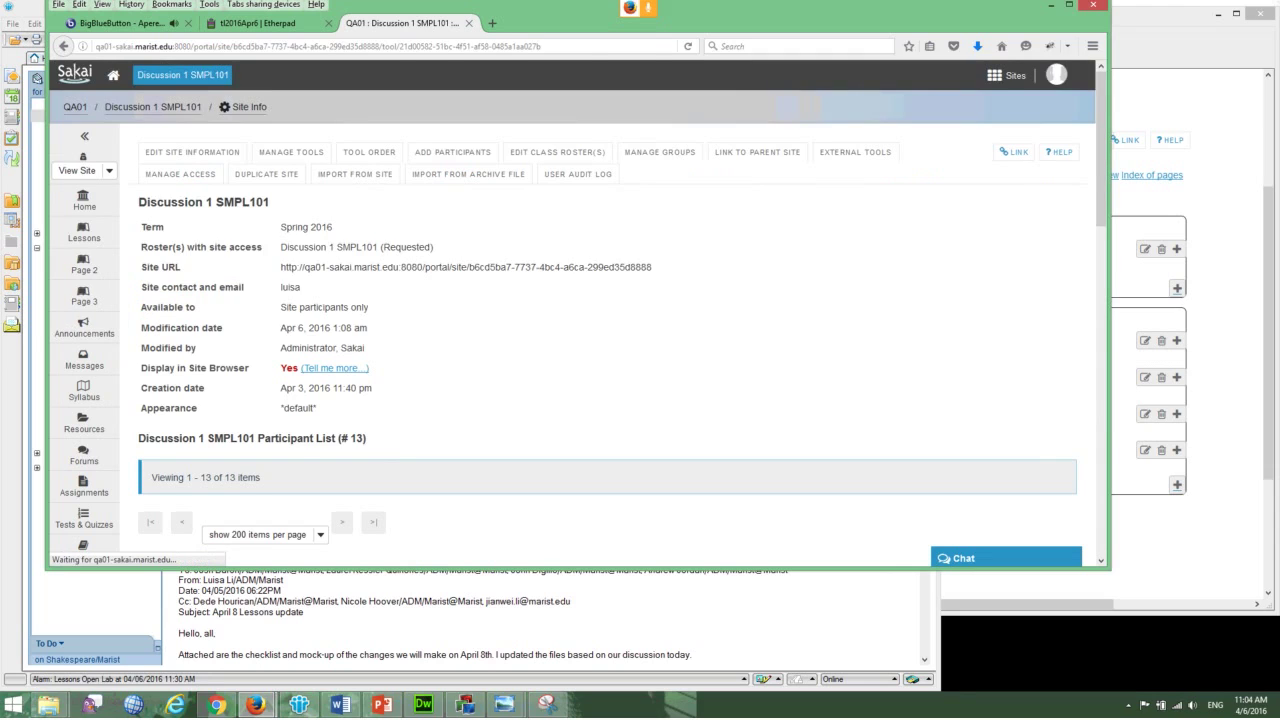
left_click(369, 152)
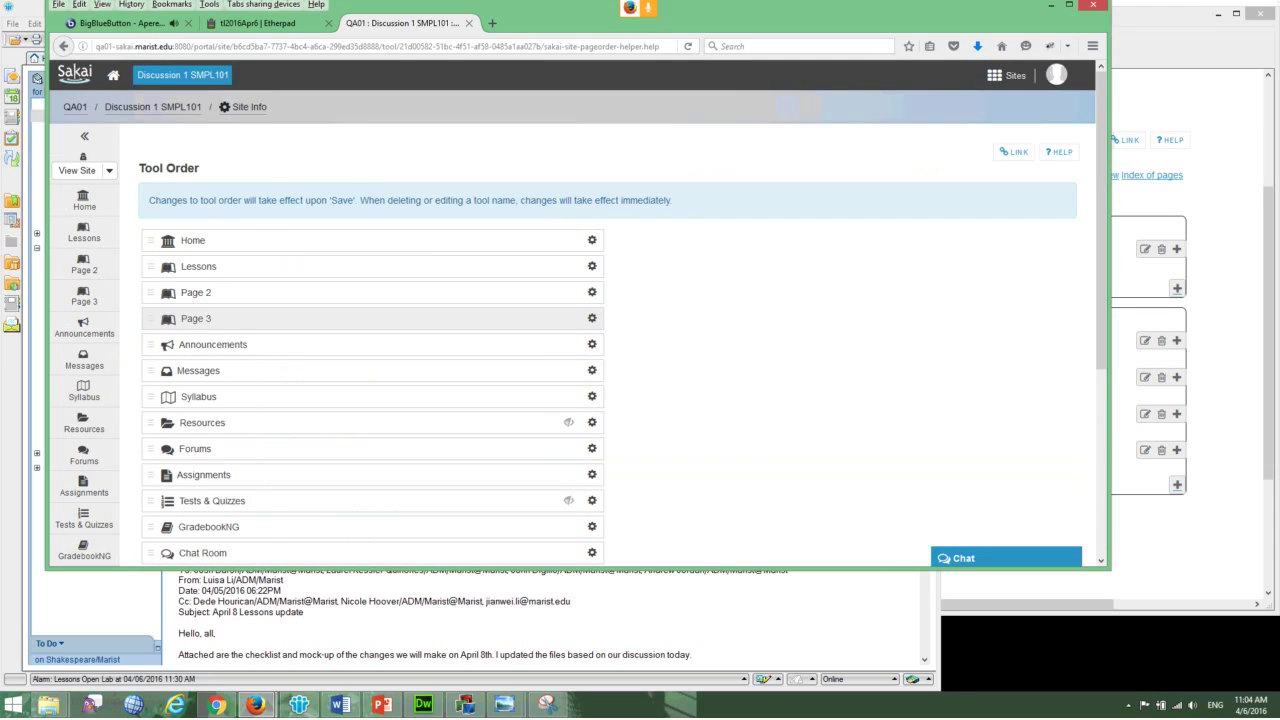
left_click(591, 292)
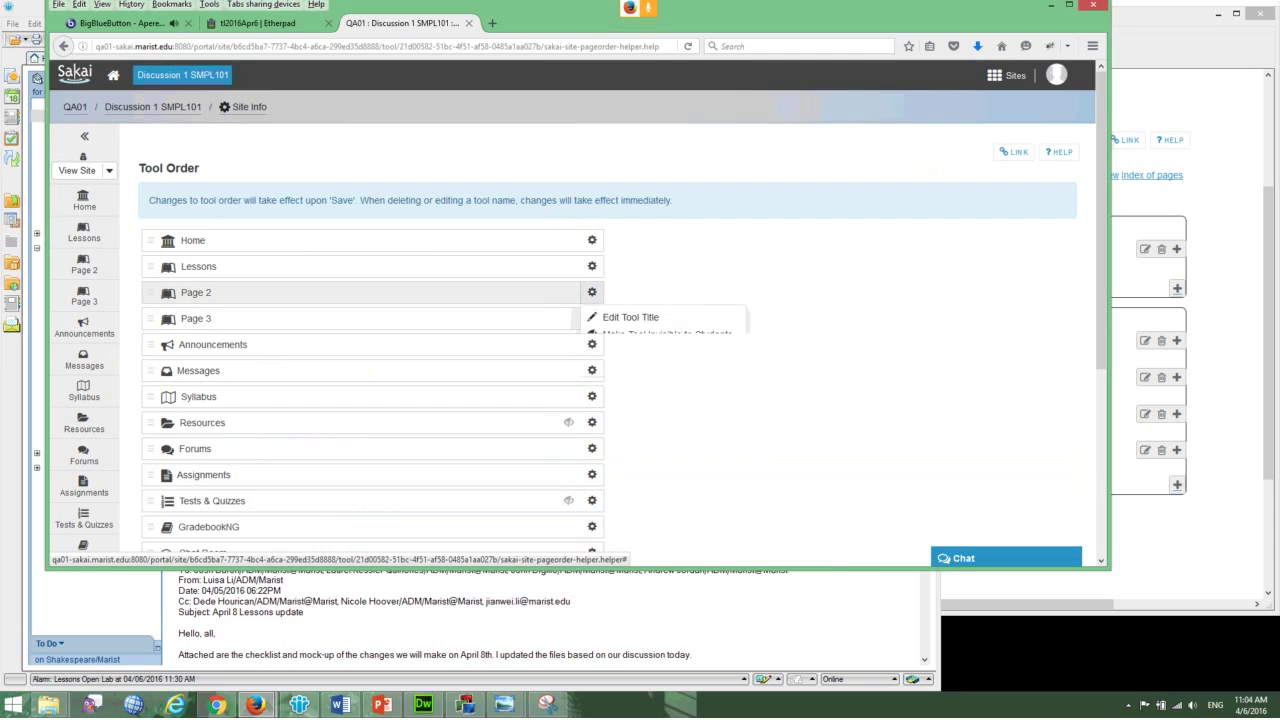
left_click(635, 351)
key("Return")
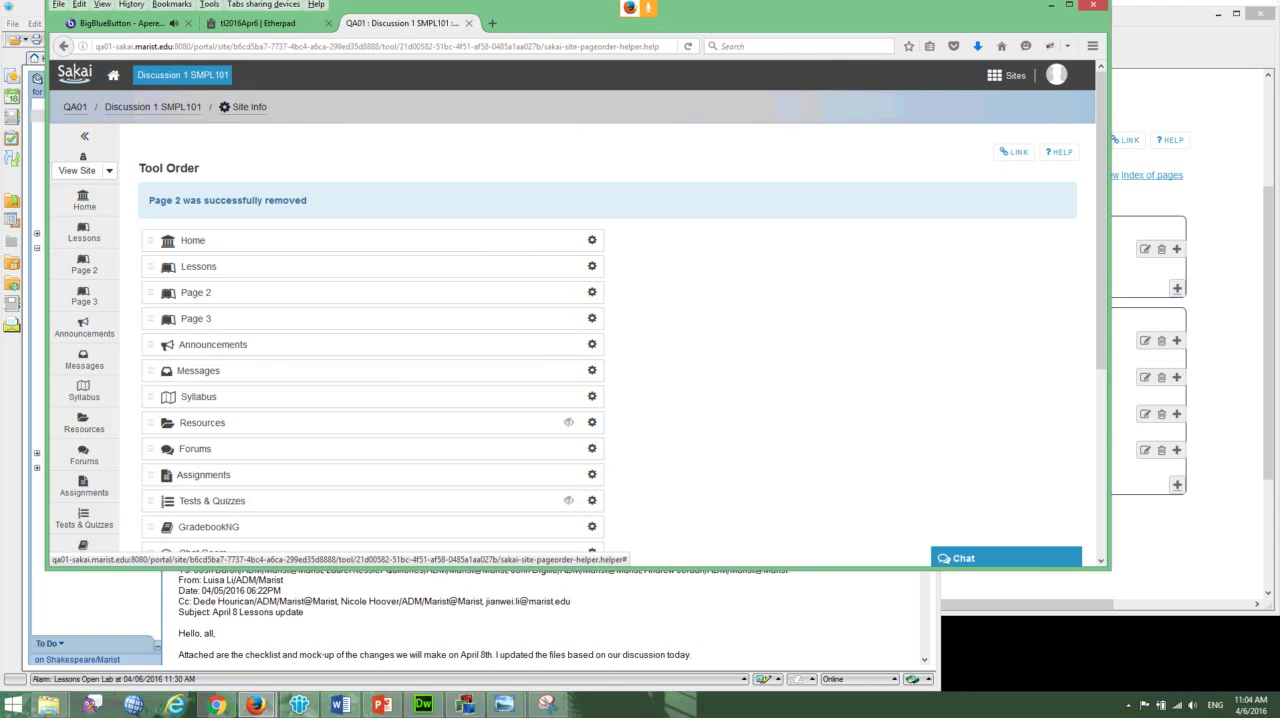
- Delete Page 3 from the Tool Order as well
left_click(591, 318)
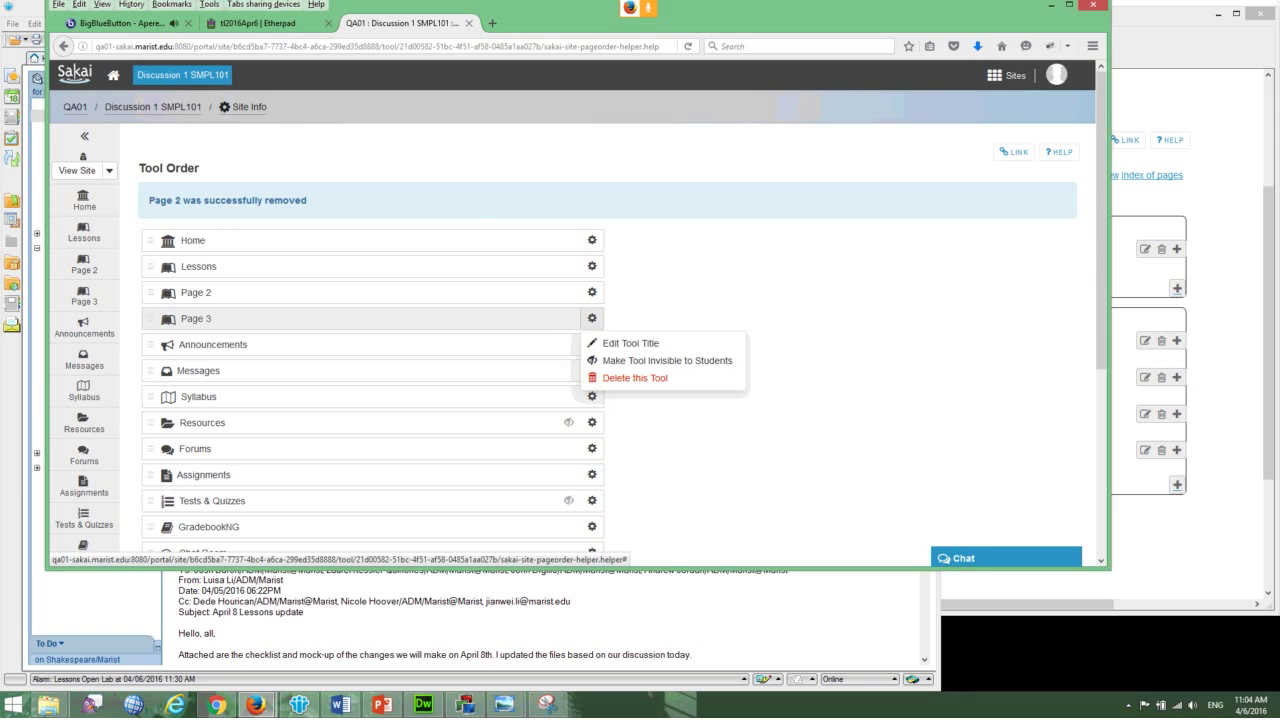
left_click(634, 378)
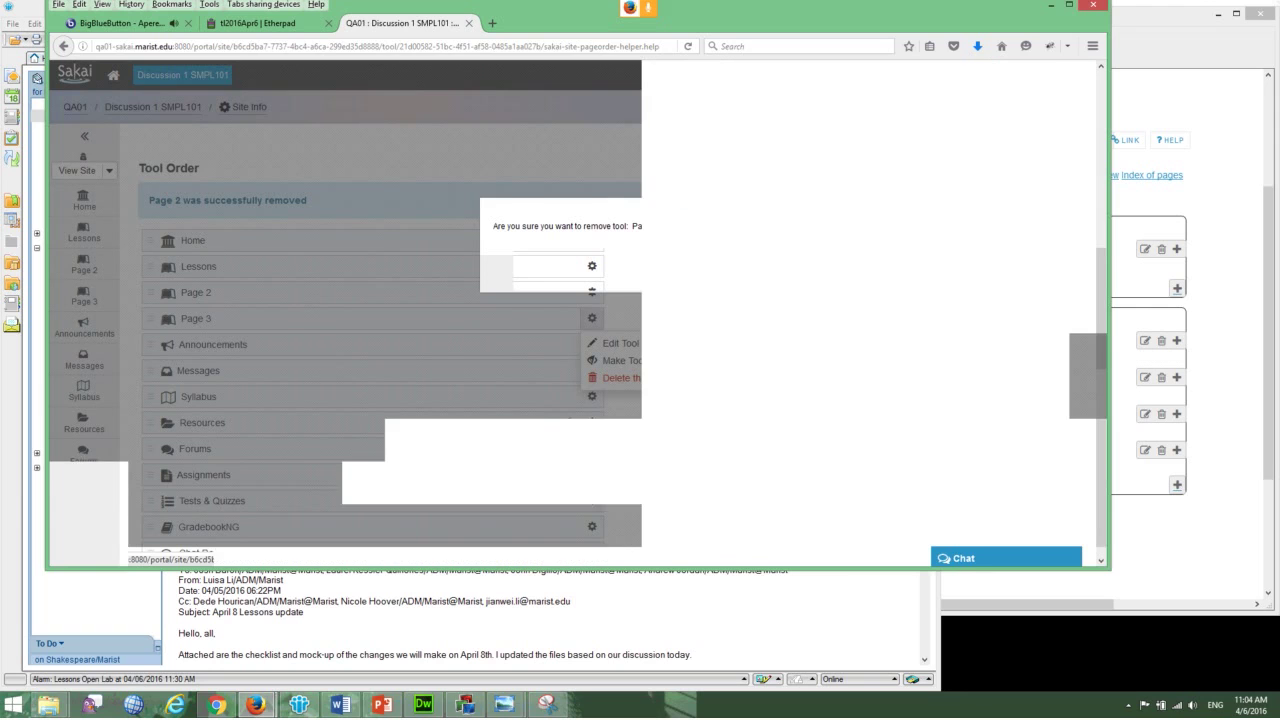
scroll(370, 300, "down", 5)
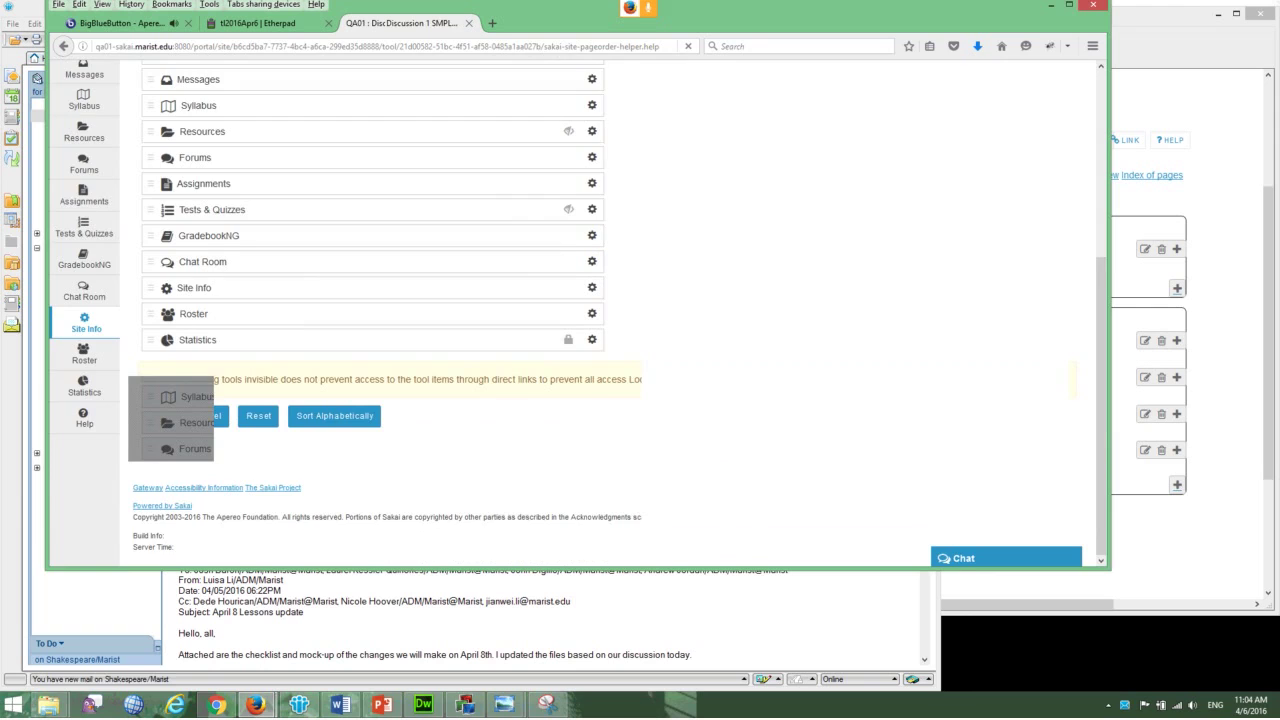
- Add the existing Page 2 to the Lessons page as a subpage
left_click(84, 232)
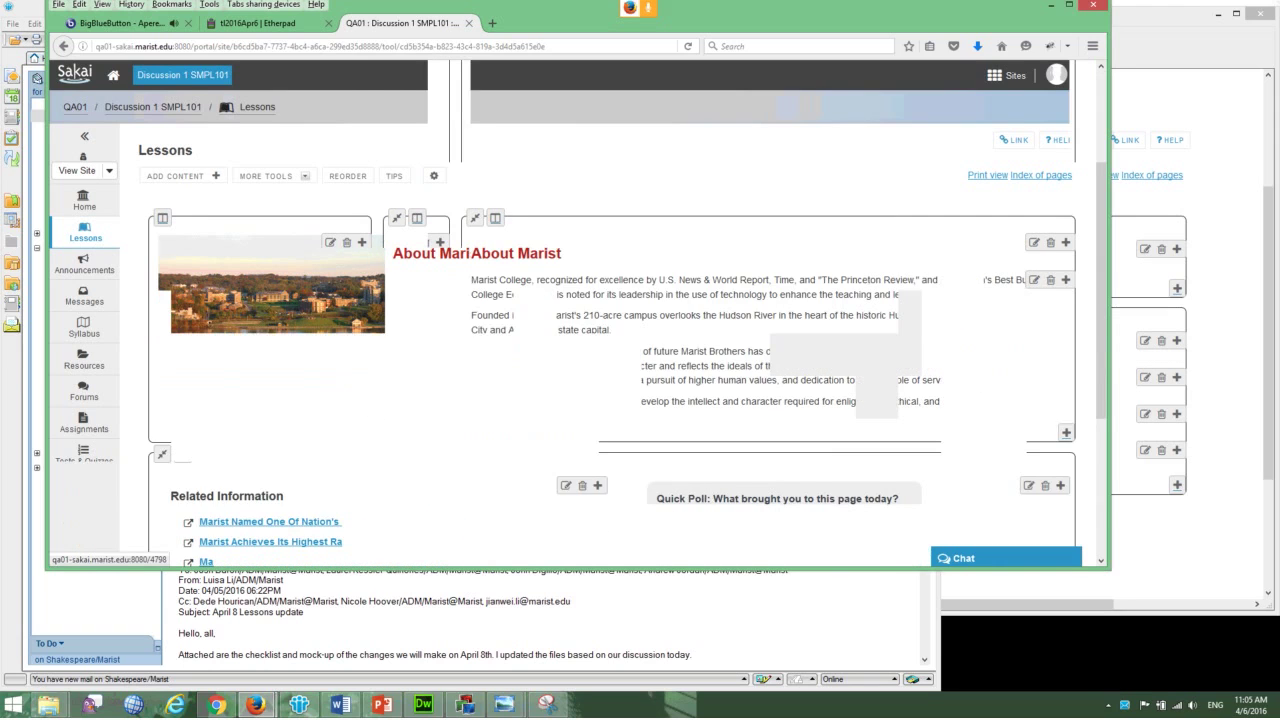
scroll(600, 320, "down", 4)
scroll(600, 320, "up", 4)
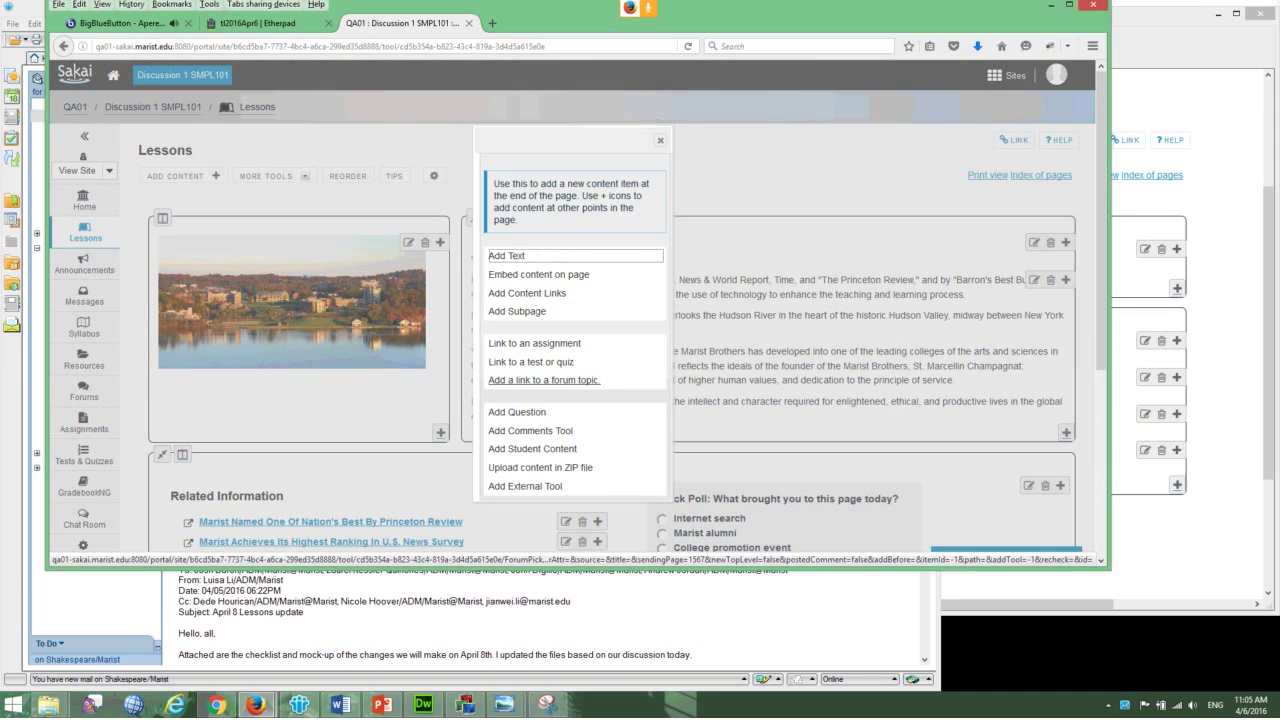
left_click(517, 311)
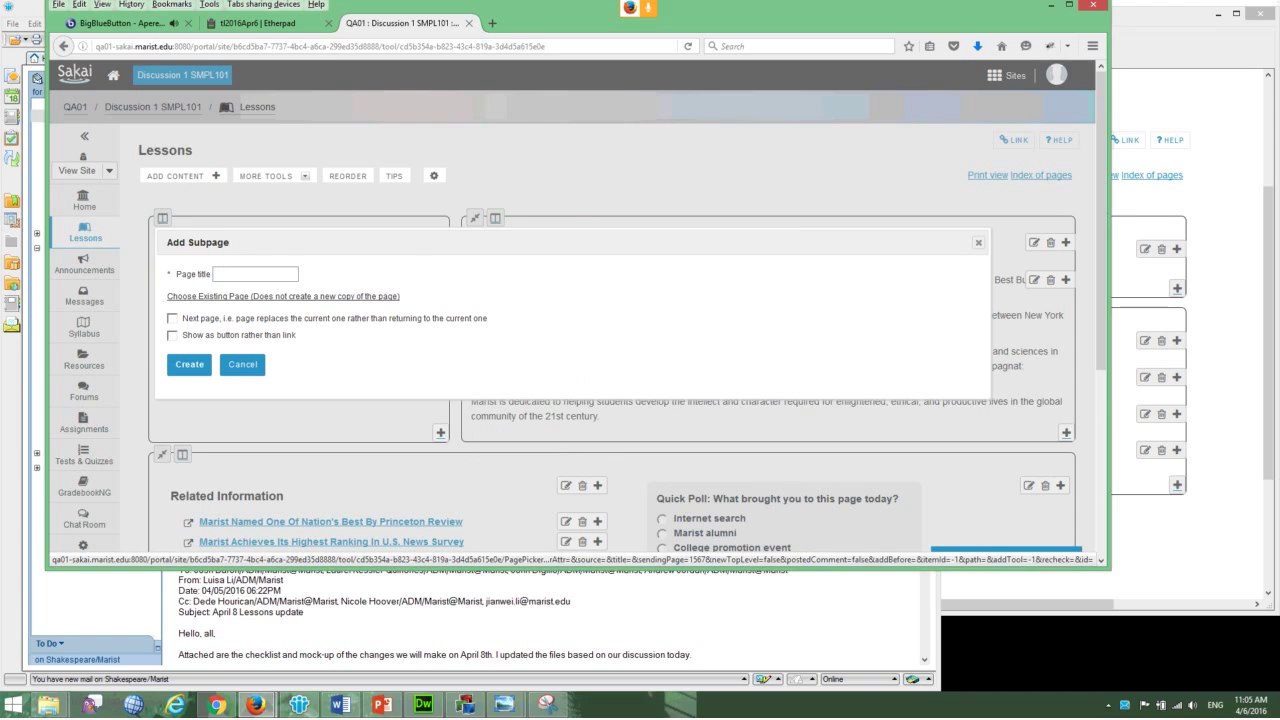
left_click(283, 297)
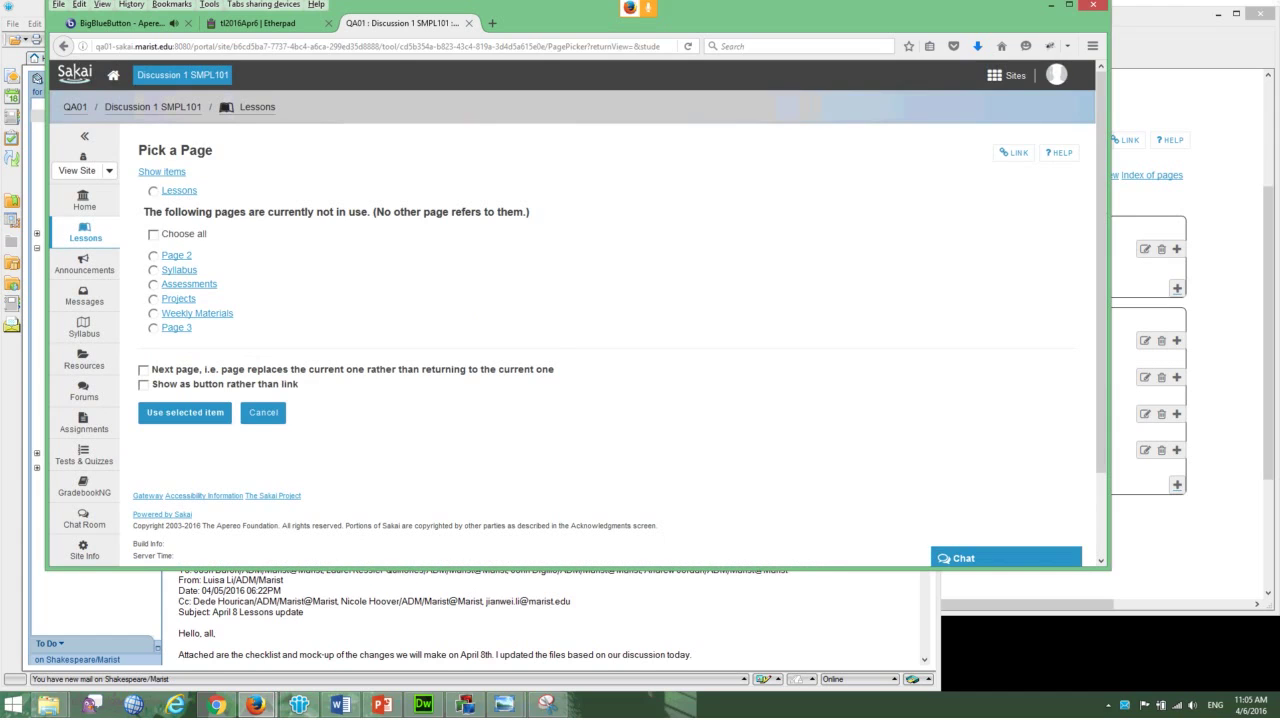
left_click(153, 256)
left_click(185, 412)
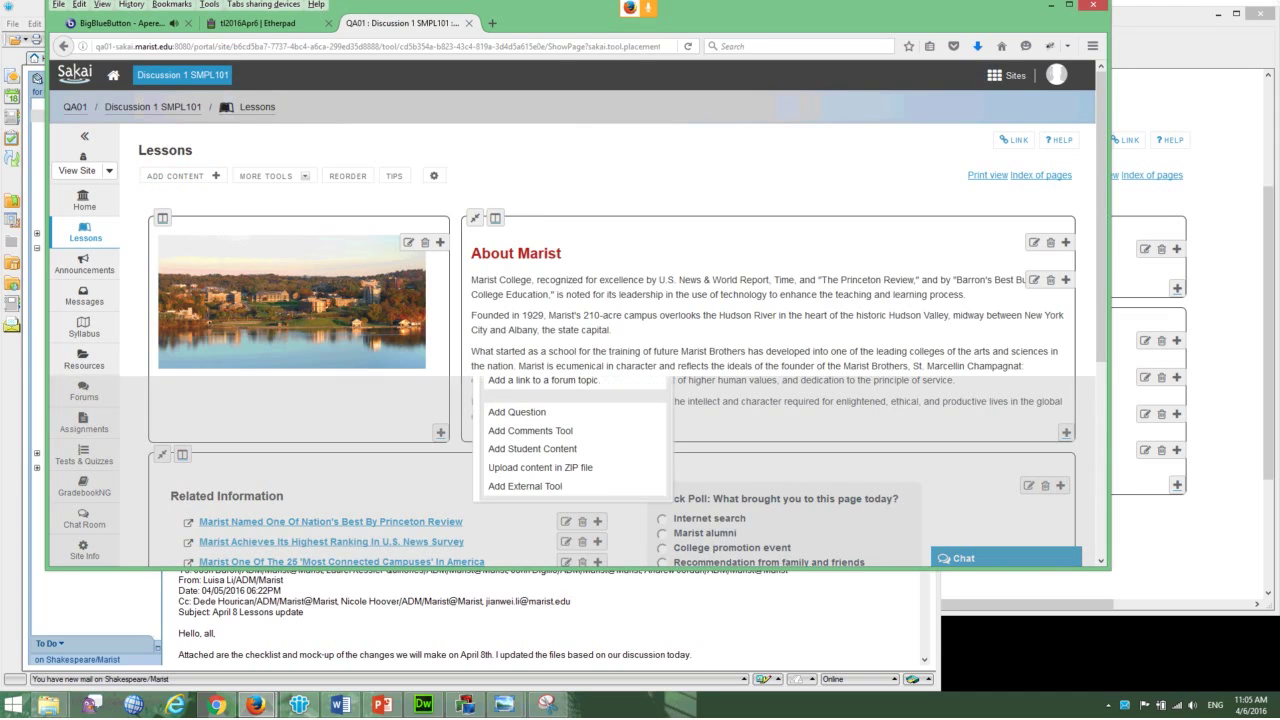
- Add the existing Page 3 to Lessons as a subpage too
left_click(519, 311)
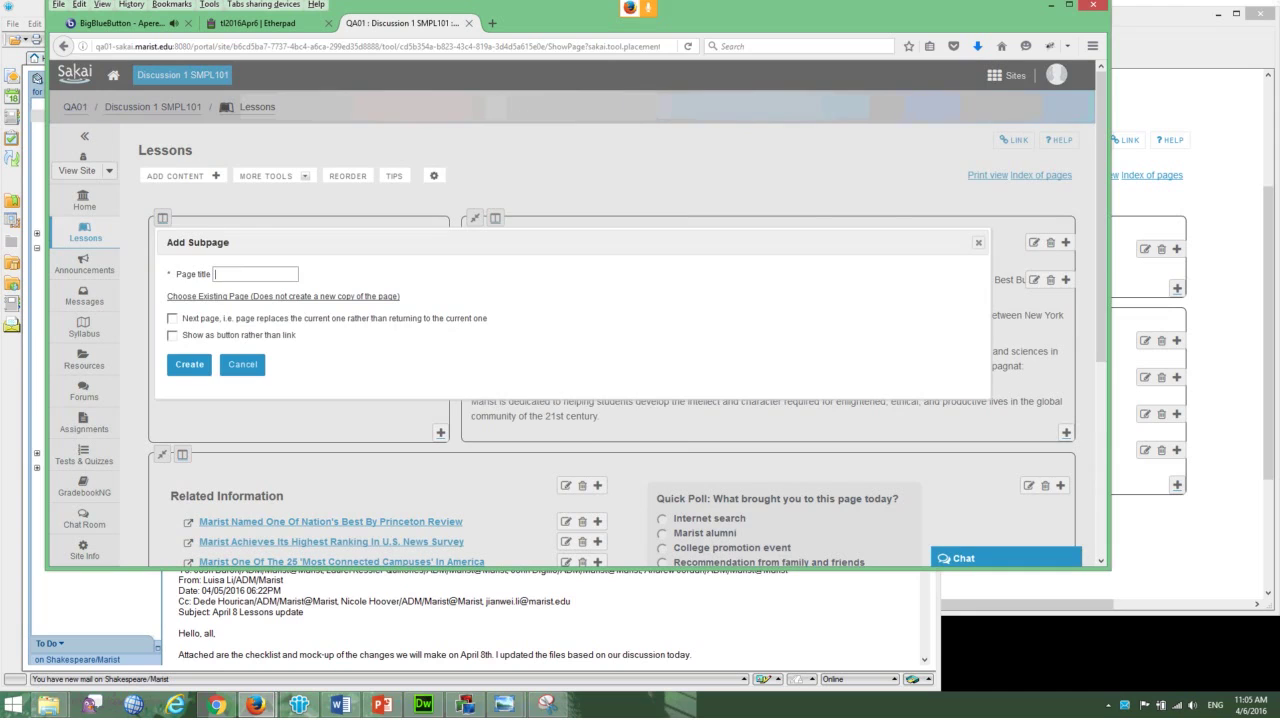
left_click(283, 296)
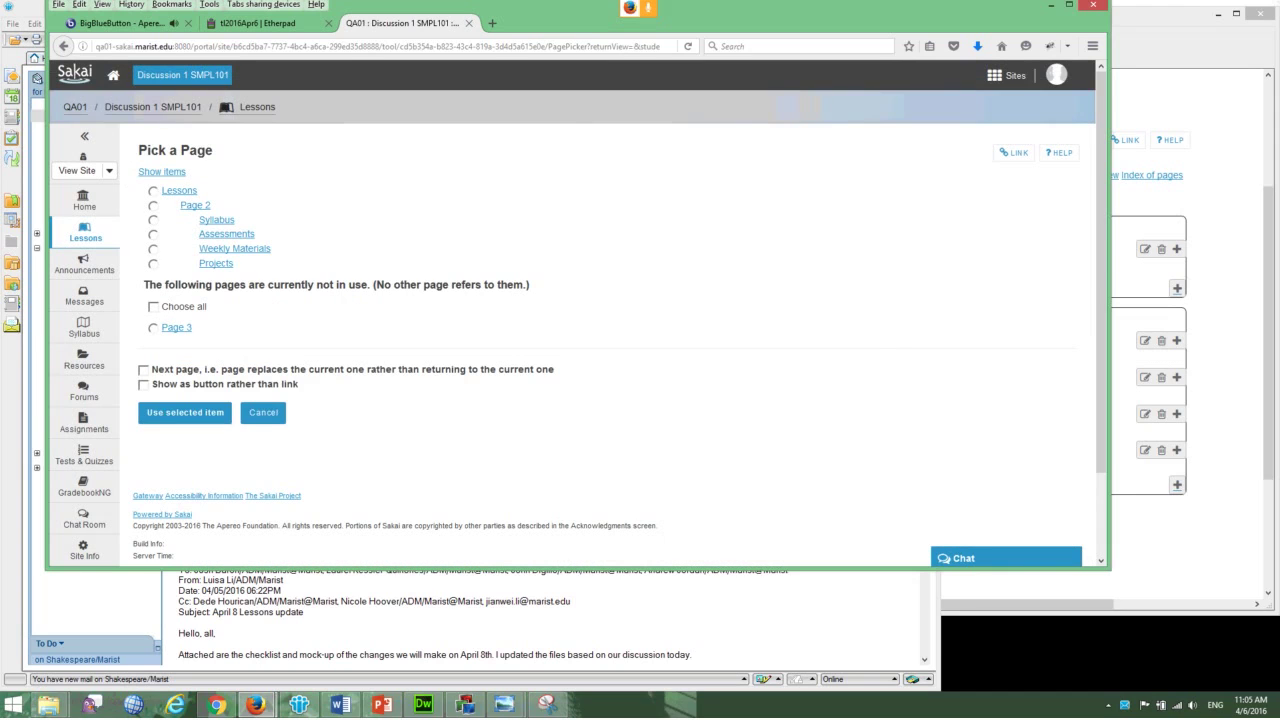
left_click(153, 328)
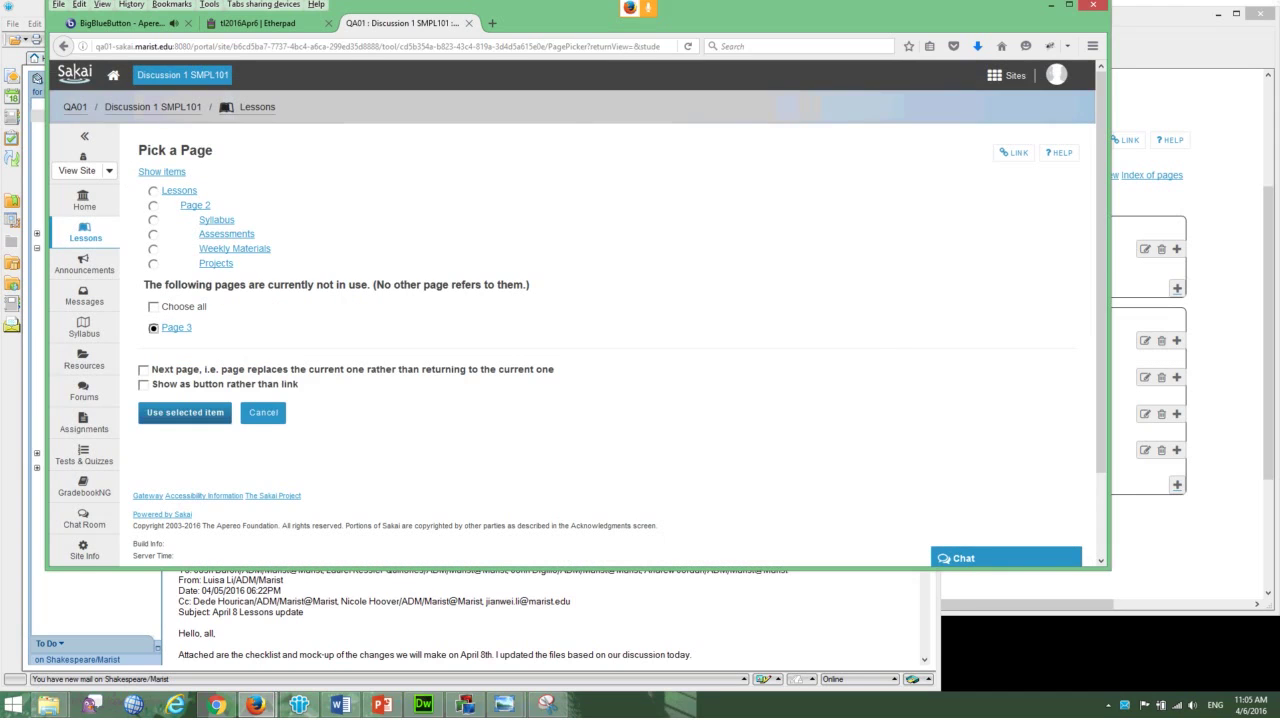
left_click(185, 412)
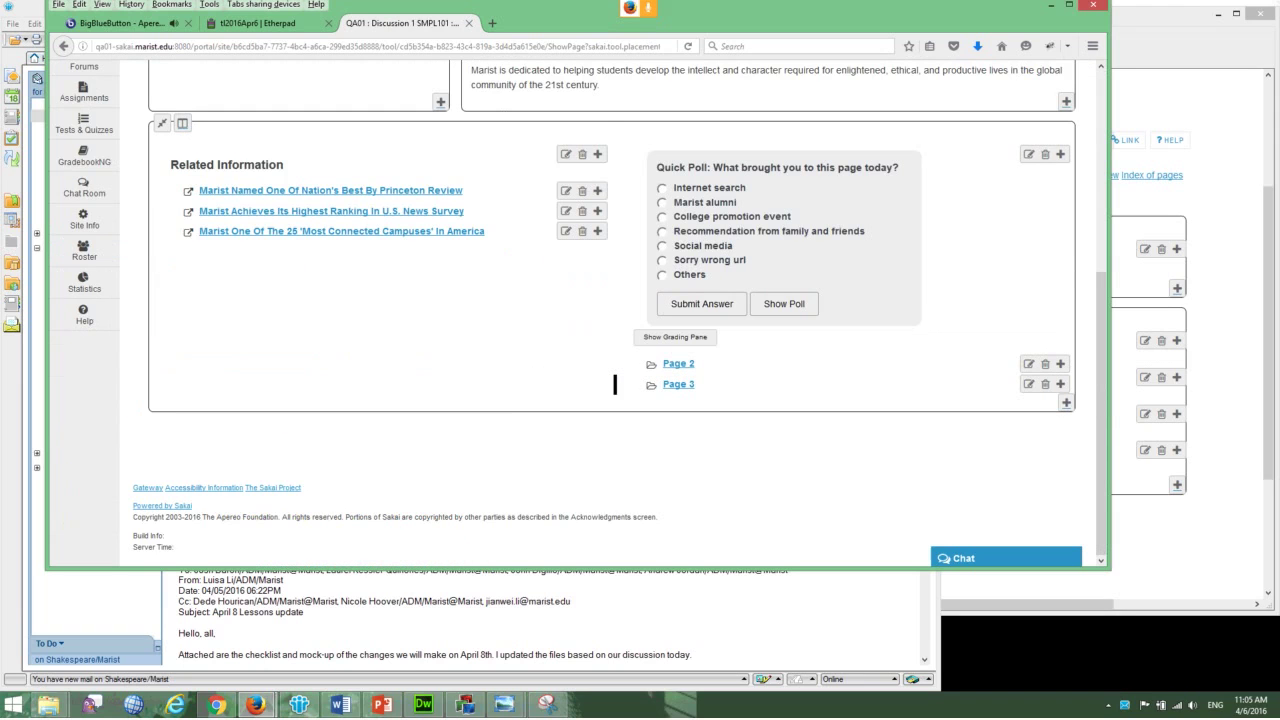
- Add a section break above the Page 2 and Page 3 links, then open each subpage to verify
left_click(1060, 364)
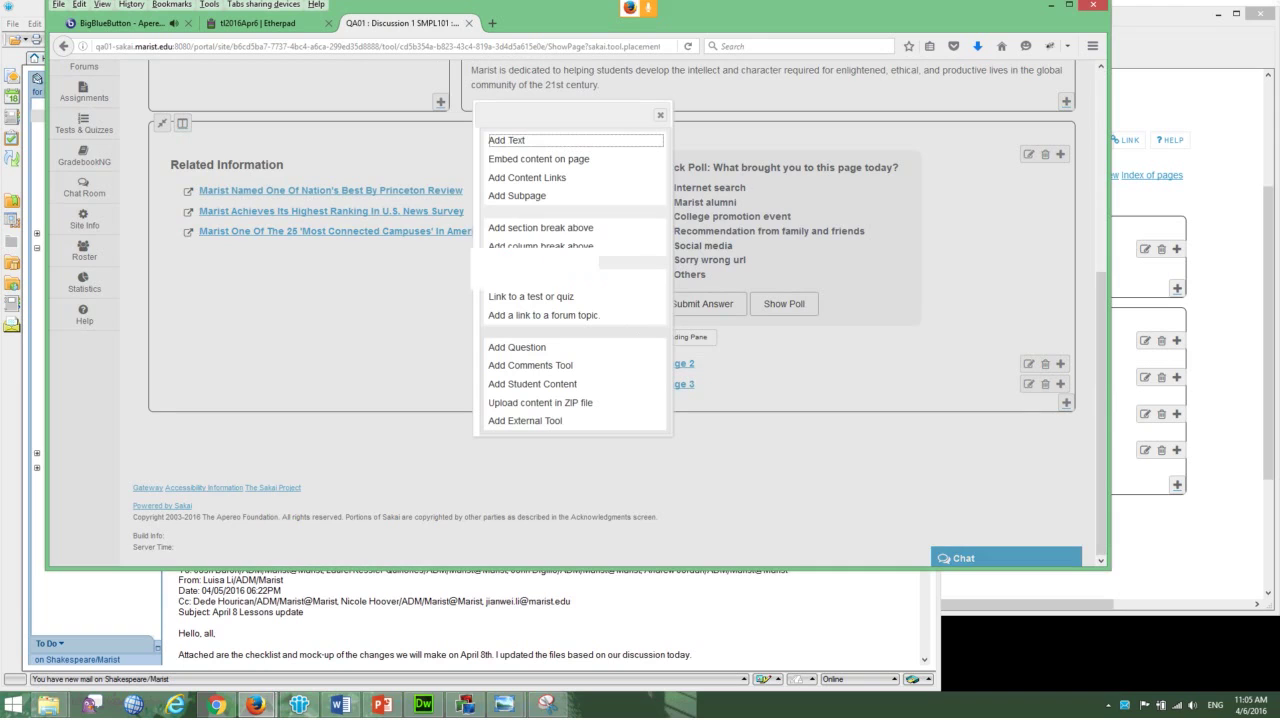
left_click(545, 226)
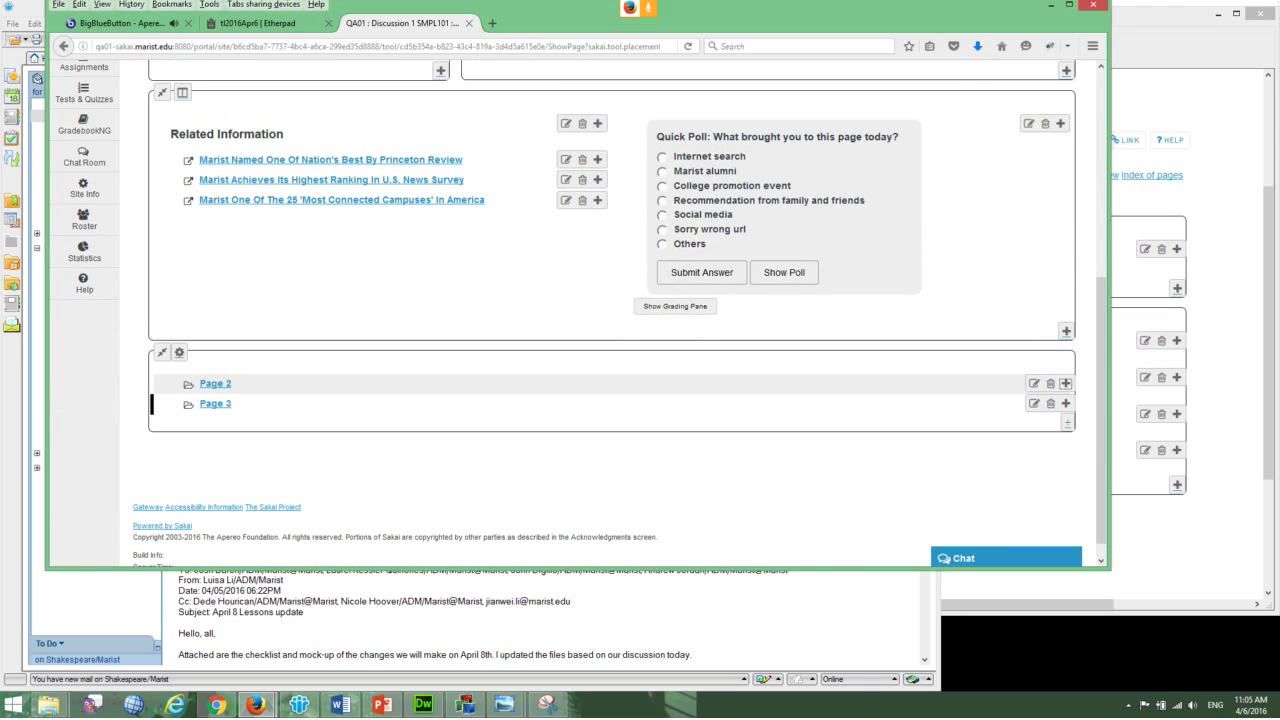
left_click(215, 383)
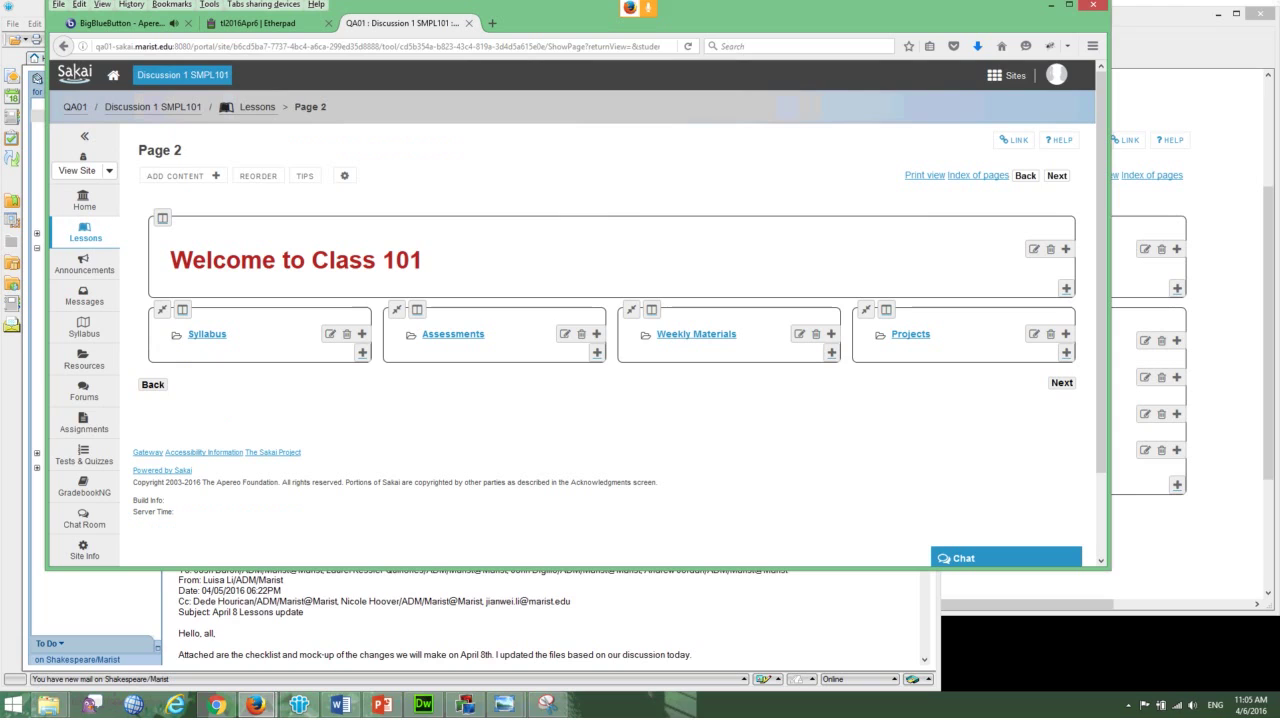
key("alt+Left")
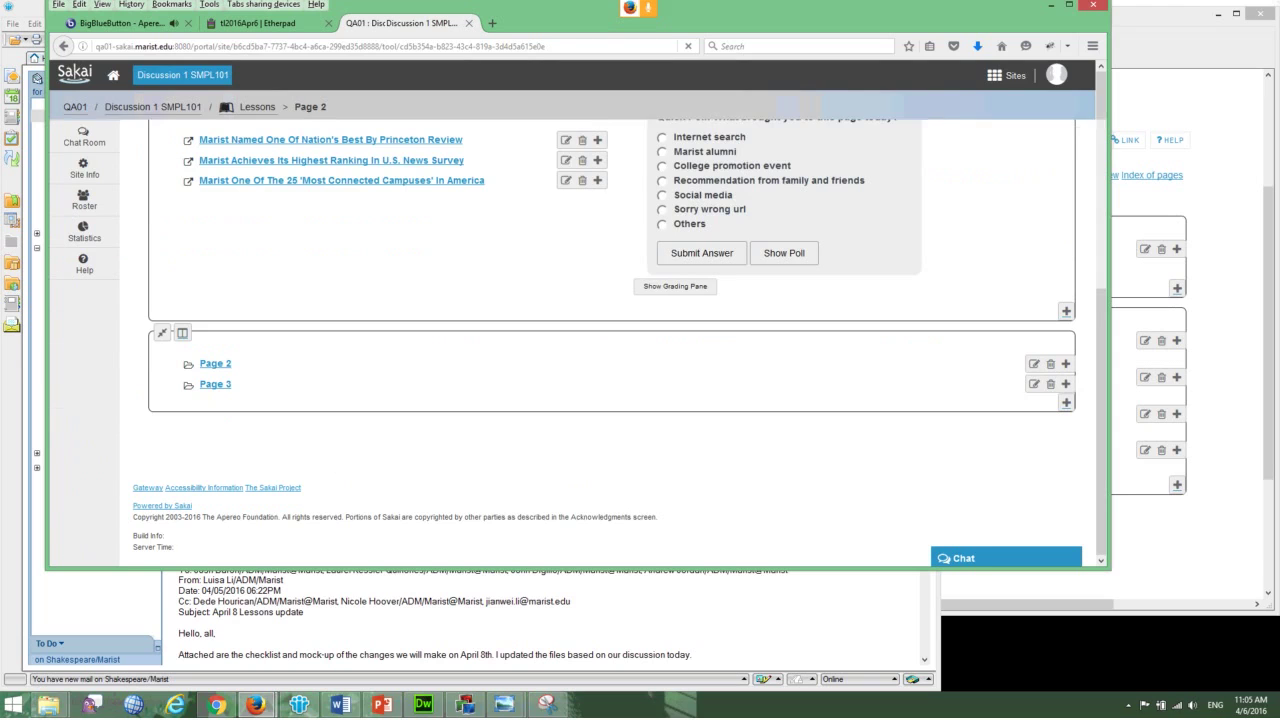
left_click(215, 384)
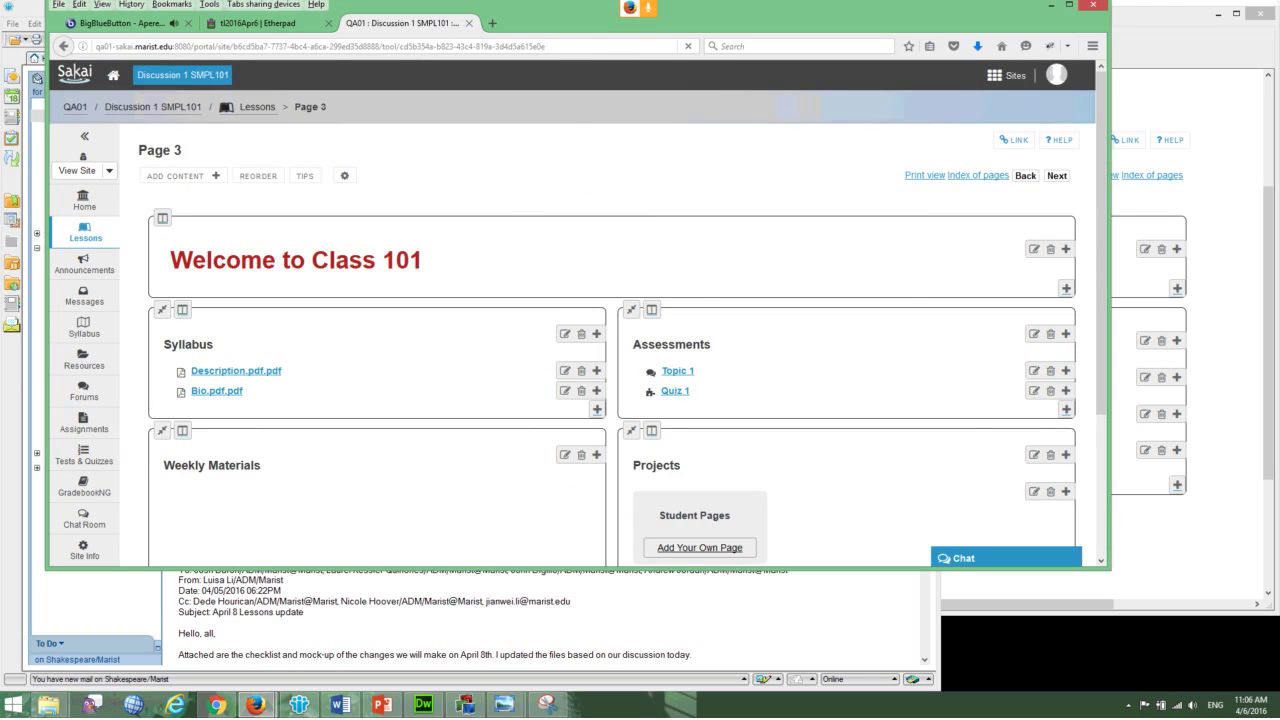
key("alt+Left")
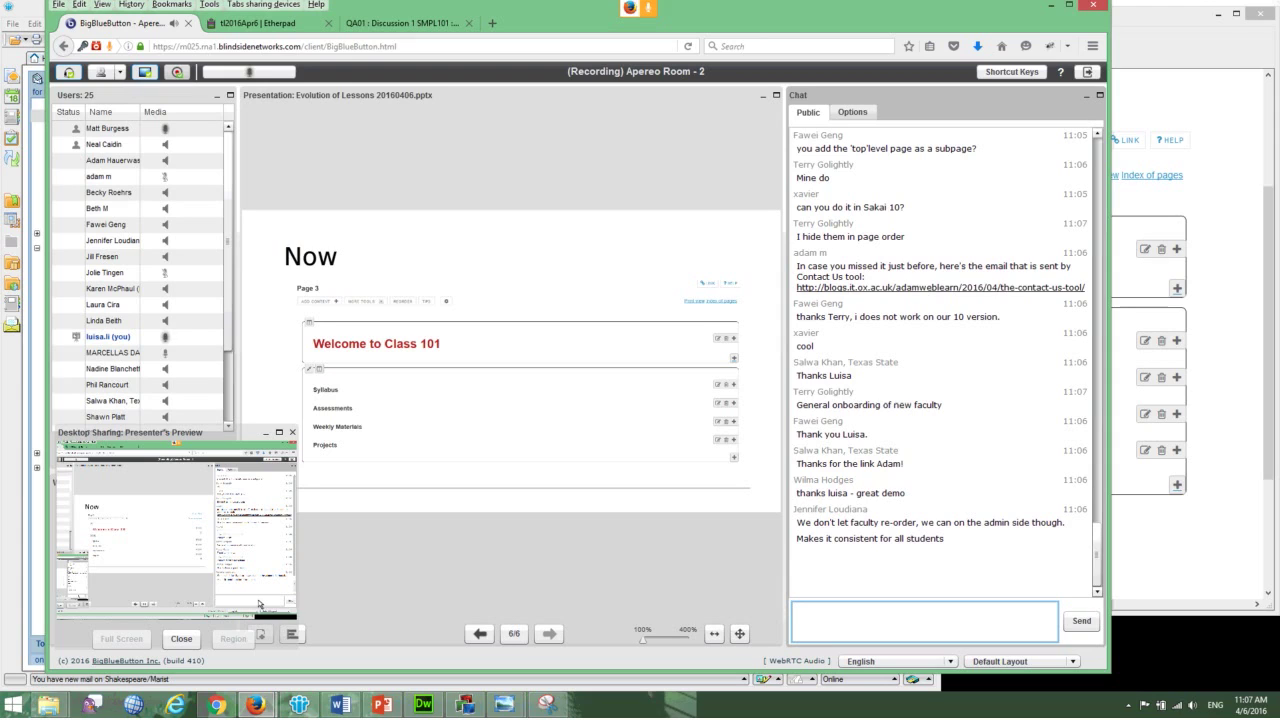
- Reply to the participant in chat: 'yes. all top level page as subpage'
type("@fav")
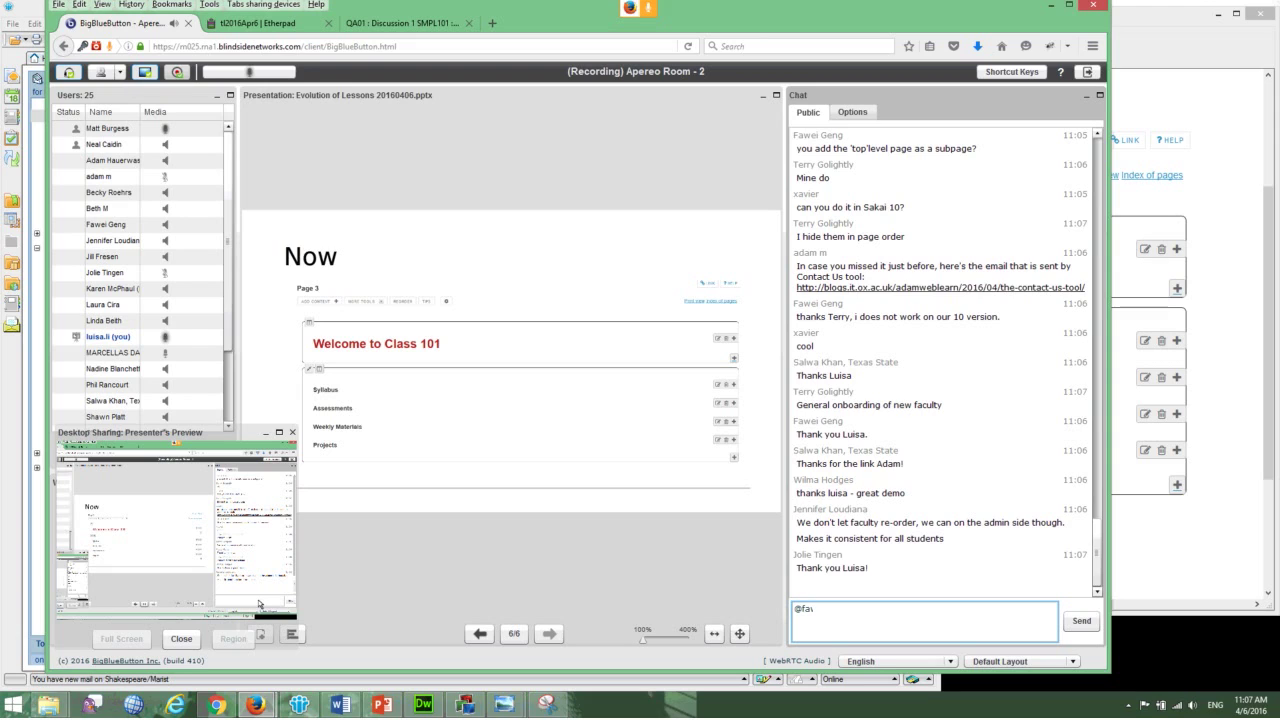
type("wei, yes. all top level page as subpage")
key("Return")
type("@faw")
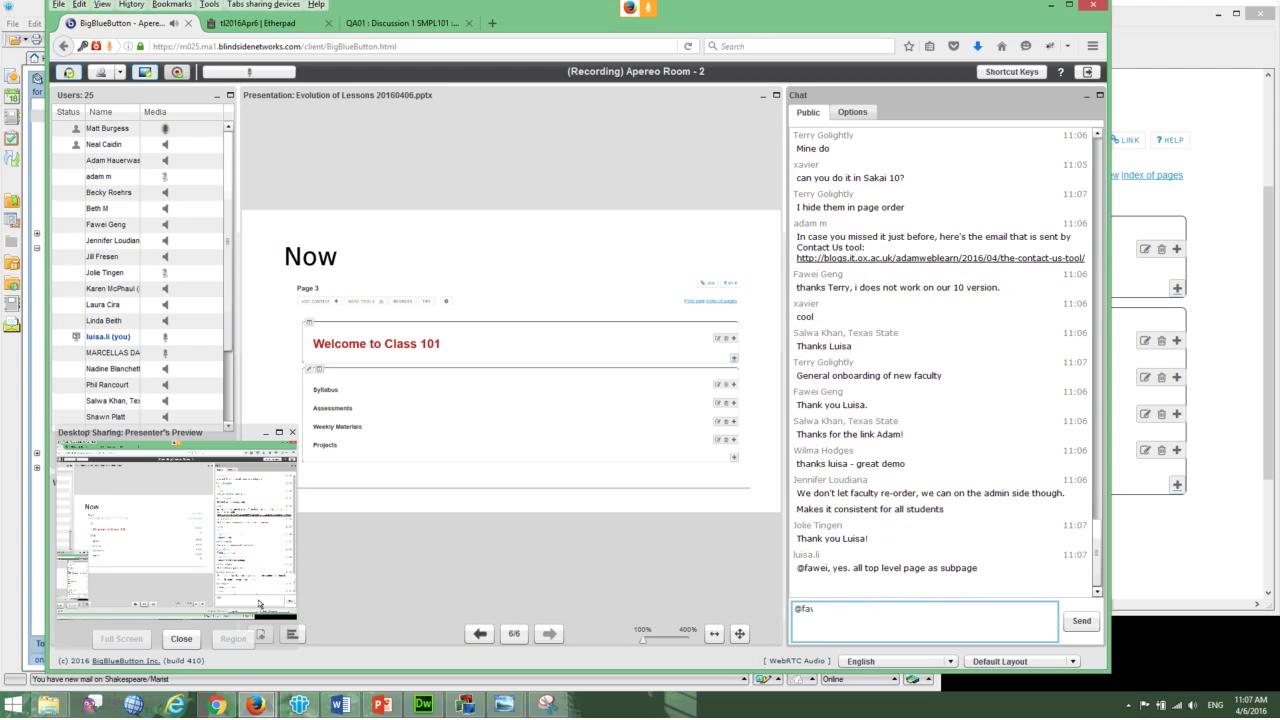